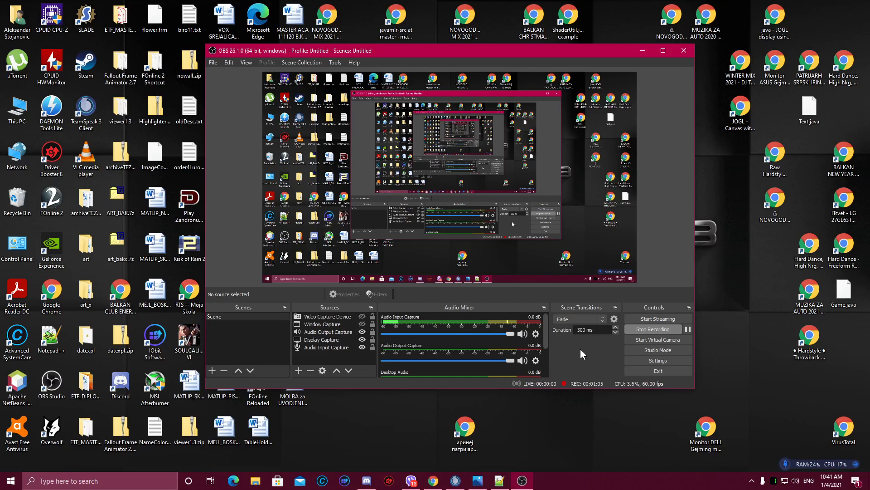
- Switch to Chrome, close the duplicate FOnline 2 forum tab, and open the FO2 INTRFACE EDITOR topic on the Tasks board
click(642, 50)
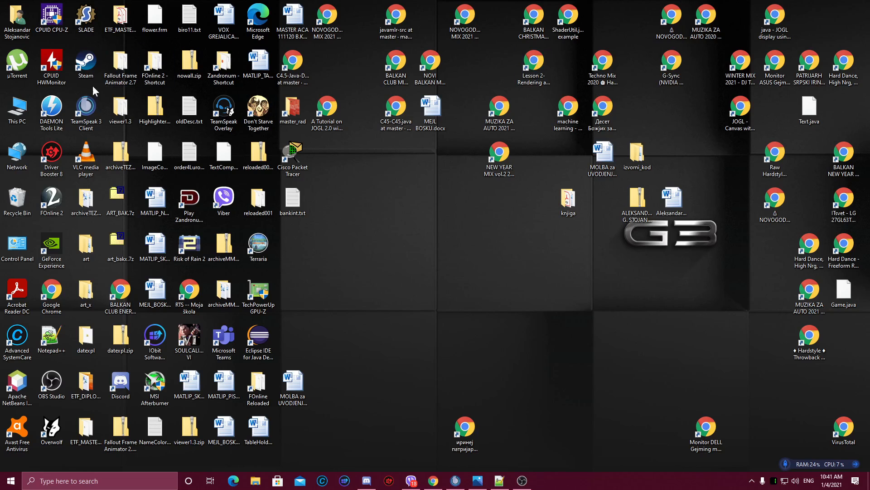
click(434, 480)
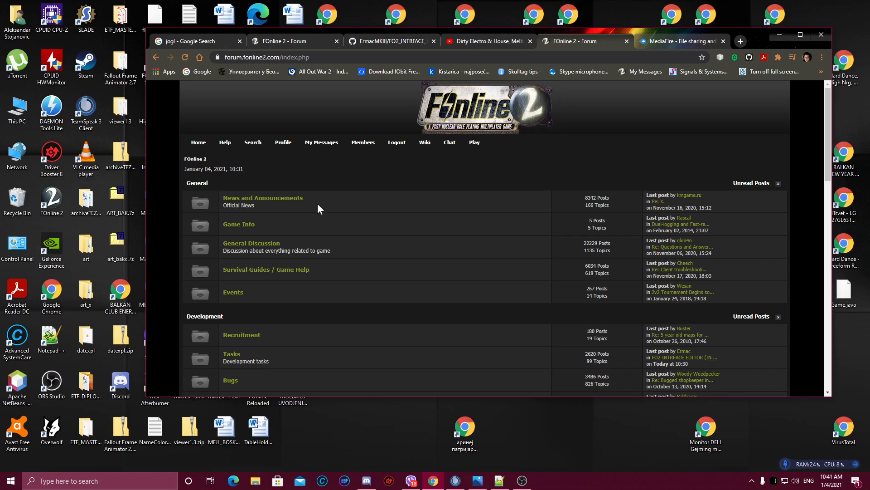
click(336, 40)
scroll(360, 249, down, 2)
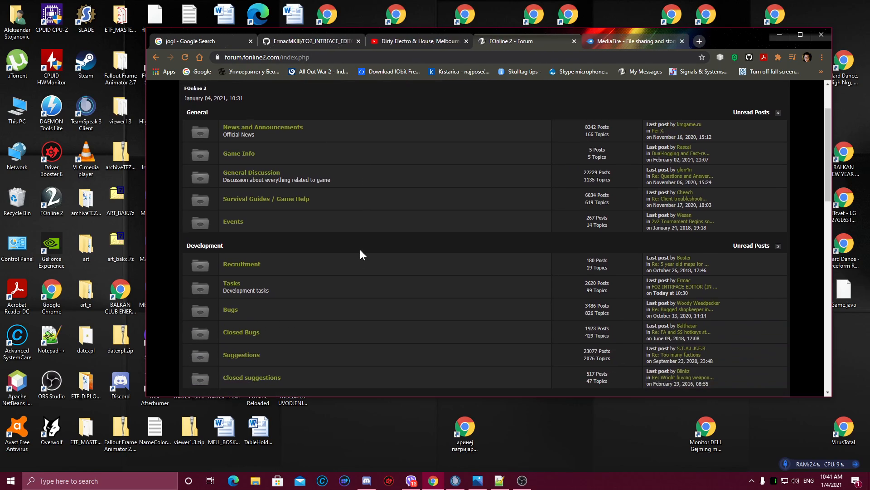
click(239, 264)
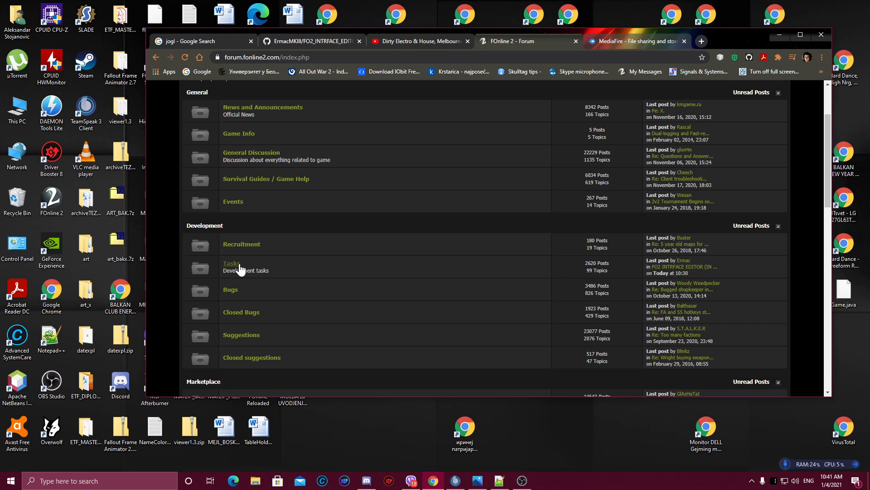
scroll(241, 269, down, 2)
click(279, 235)
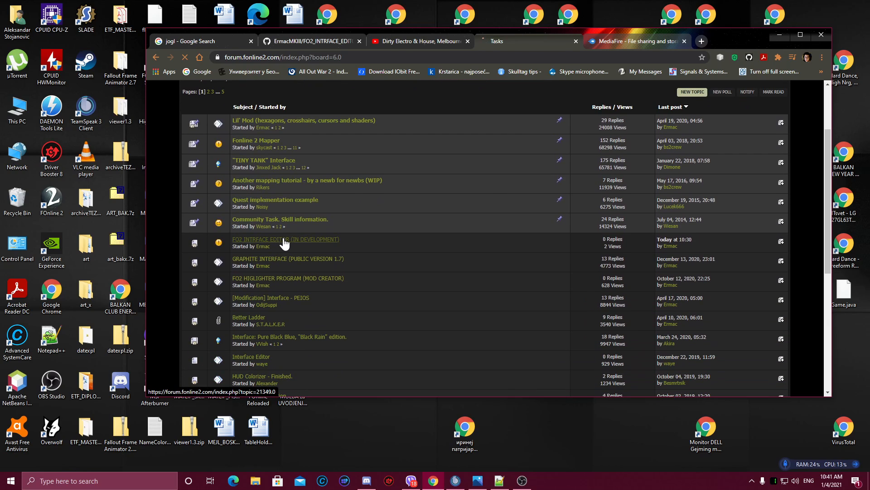
- Look over the topic post, view its program download link on MediaFire in a separate tab, and close that tab
scroll(385, 254, down, 9)
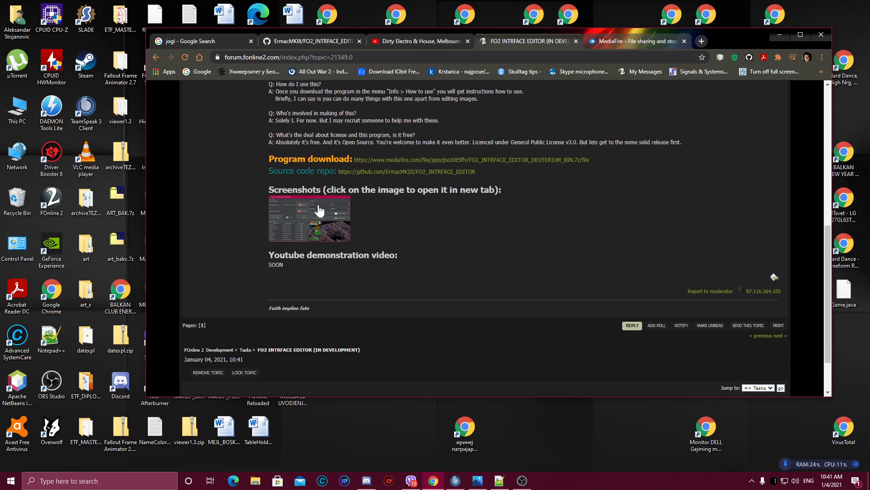
scroll(352, 253, up, 4)
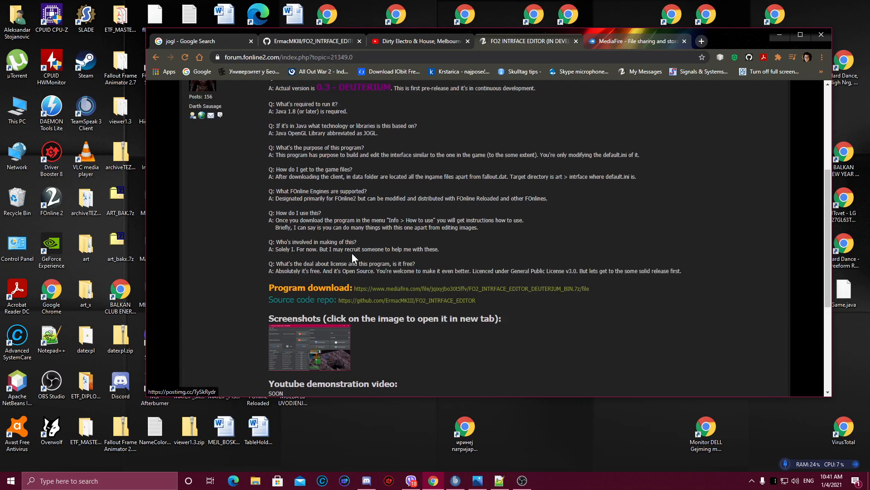
scroll(392, 270, up, 1)
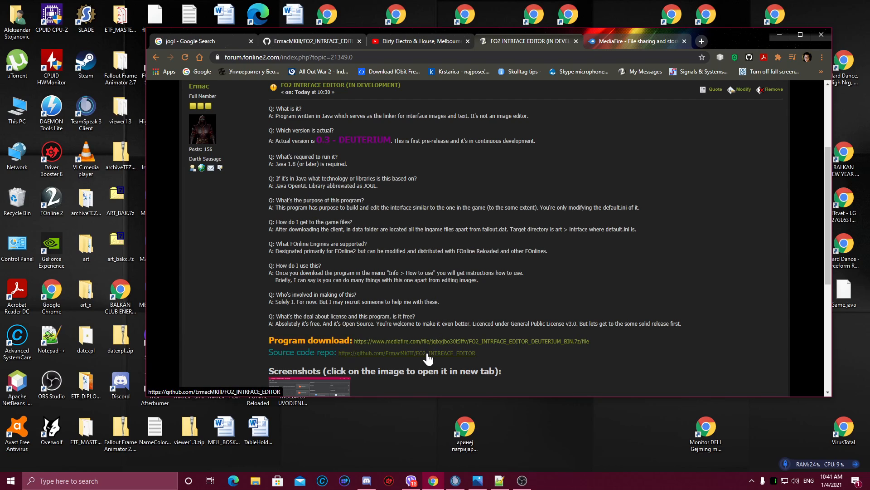
right_click(476, 343)
click(497, 347)
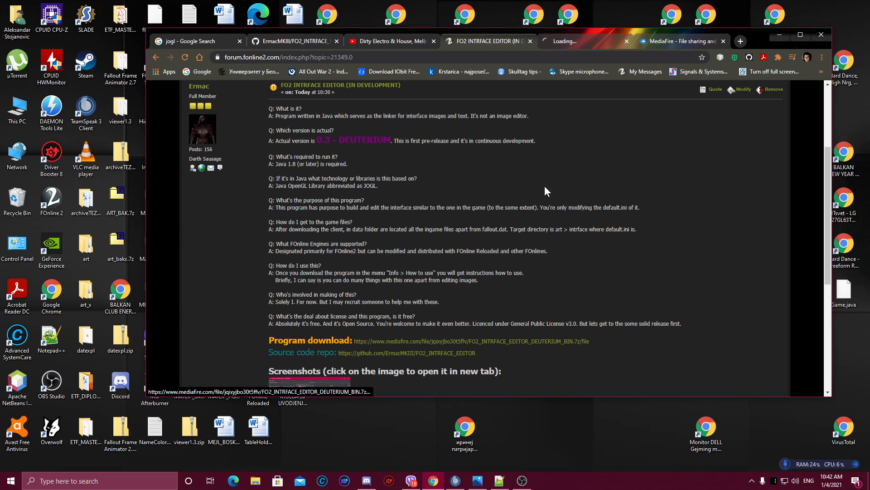
click(583, 38)
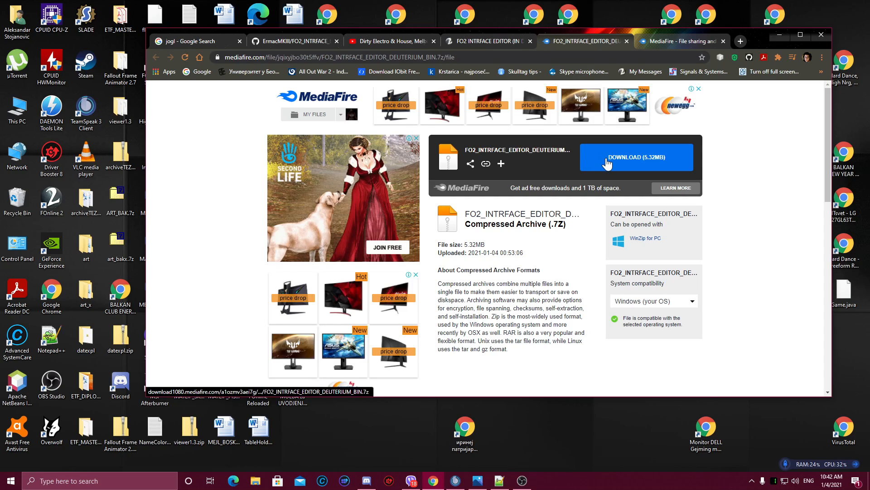
click(608, 163)
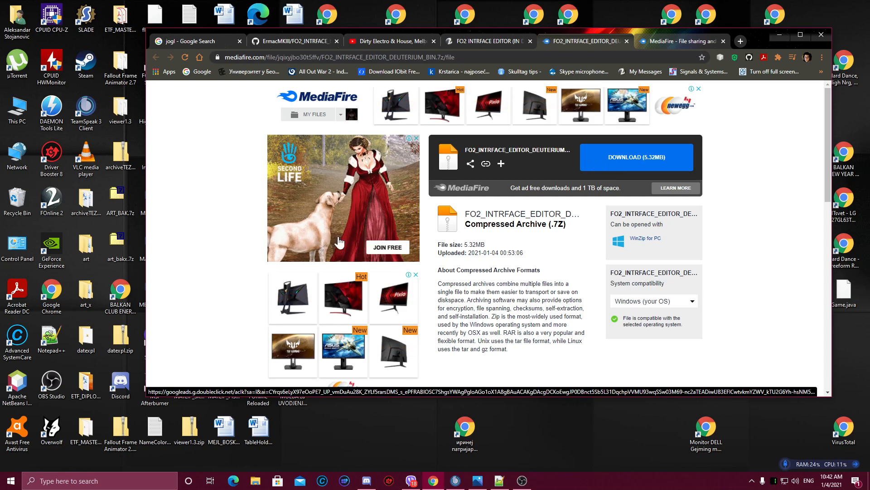
click(627, 42)
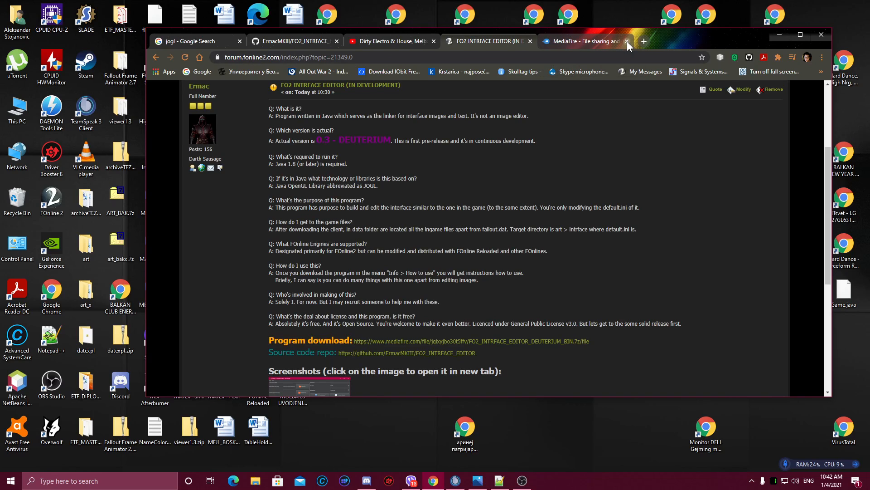
- View the FO2_INTRFACE_EDITOR source code repository on GitHub and look through its file list
right_click(429, 352)
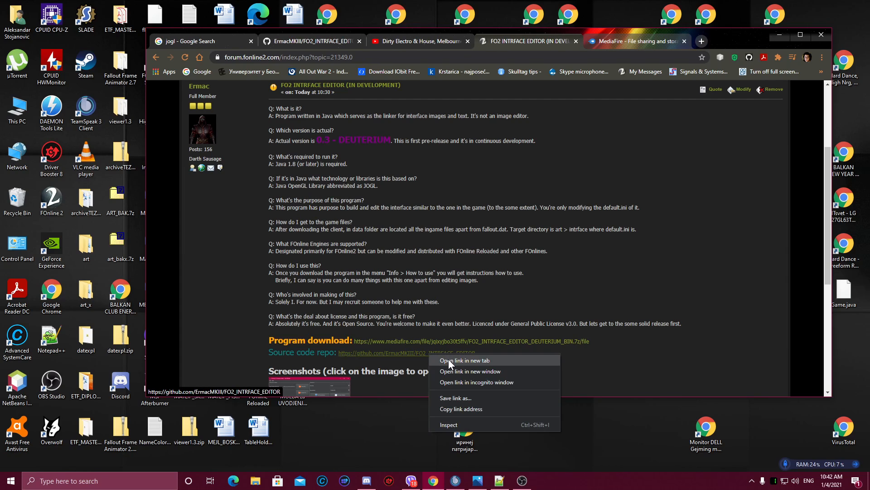
click(307, 41)
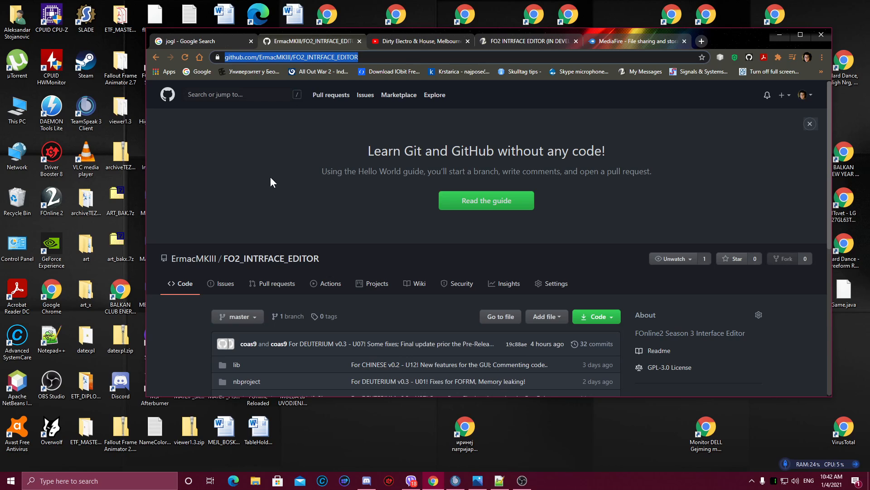
scroll(268, 179, down, 5)
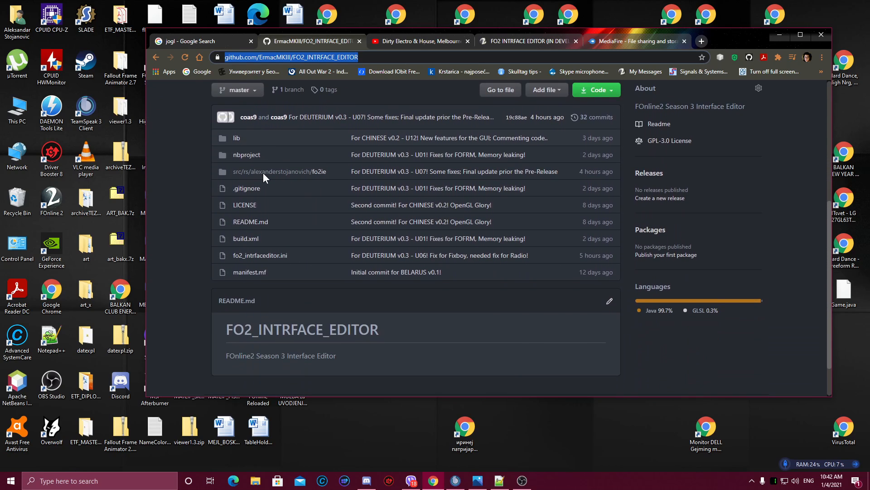
scroll(265, 178, up, 1)
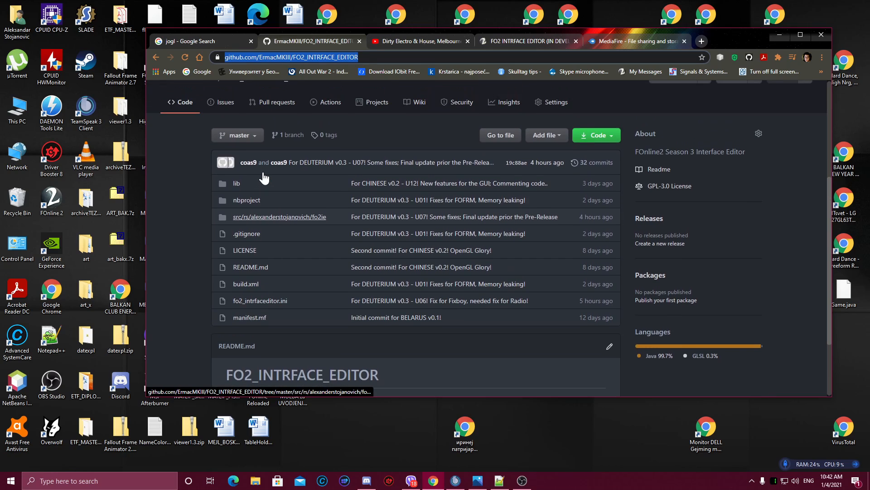
- Switch to File Explorer and select the FO2_INTRFACE_EDITOR_DEUTERIUM_BIN.7z archive in Documents
click(775, 37)
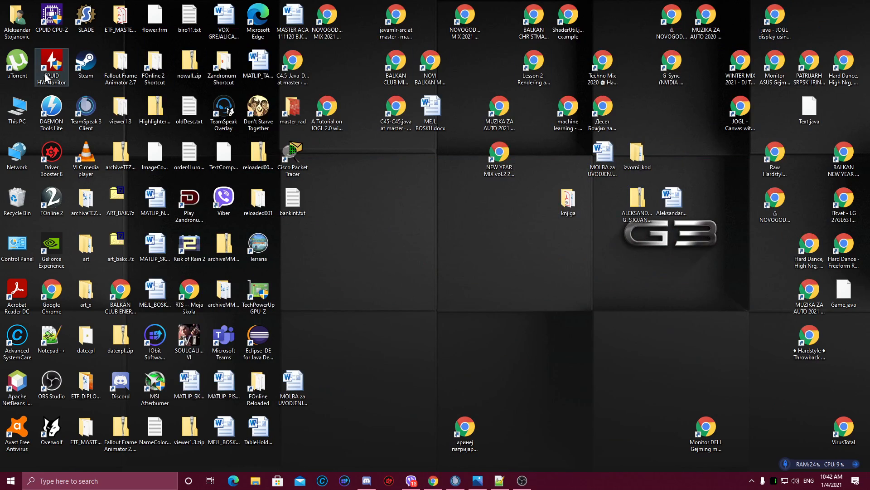
double_click(17, 109)
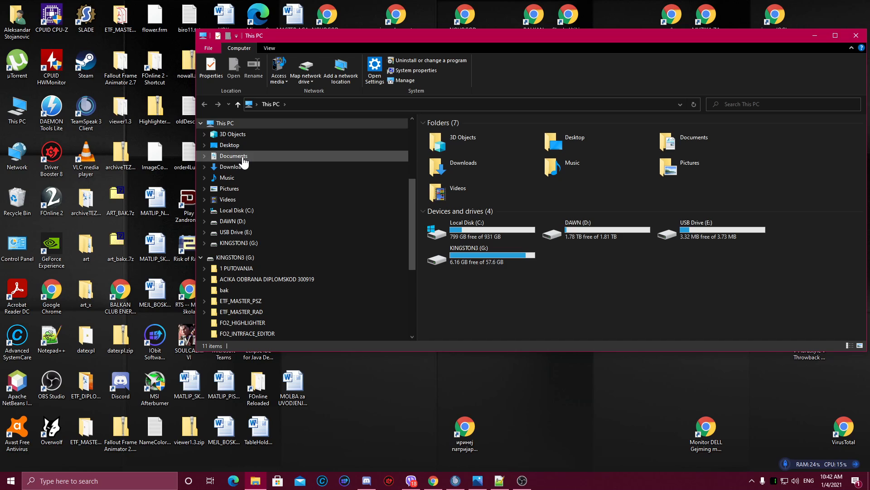
click(243, 158)
scroll(523, 221, down, 20)
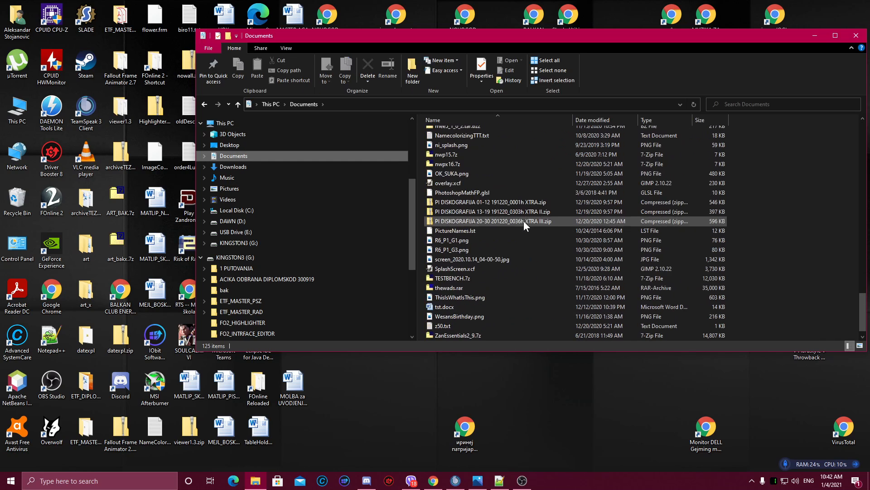
scroll(524, 221, up, 11)
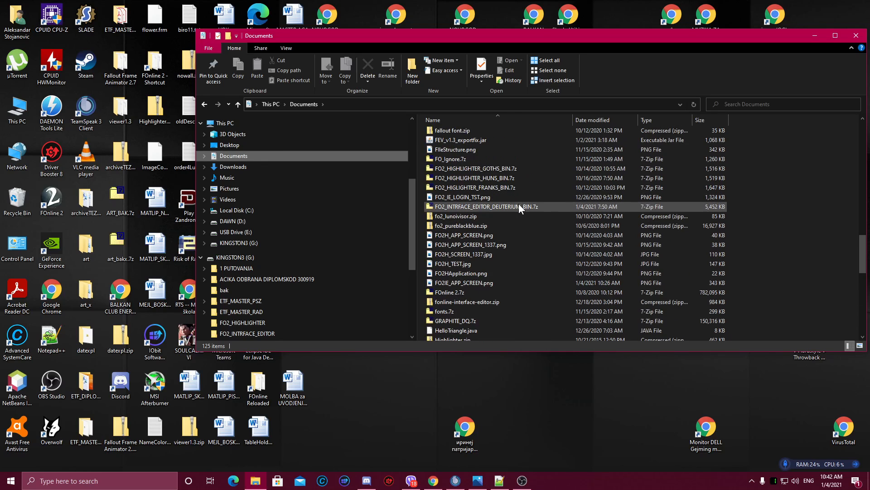
click(519, 206)
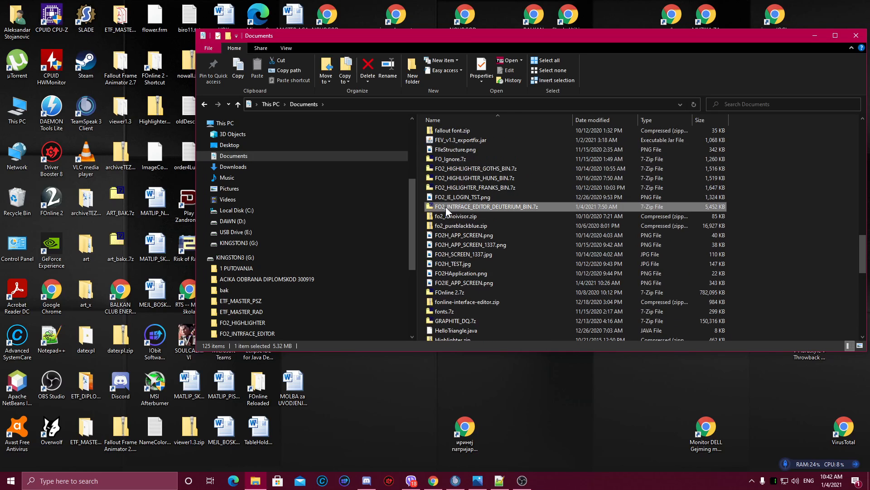
- Open the FO2_INTRFACE_EDITOR_DEUTERIUM_BIN folder in Documents and reposition its window on the desktop
scroll(508, 202, up, 1)
scroll(508, 204, up, 10)
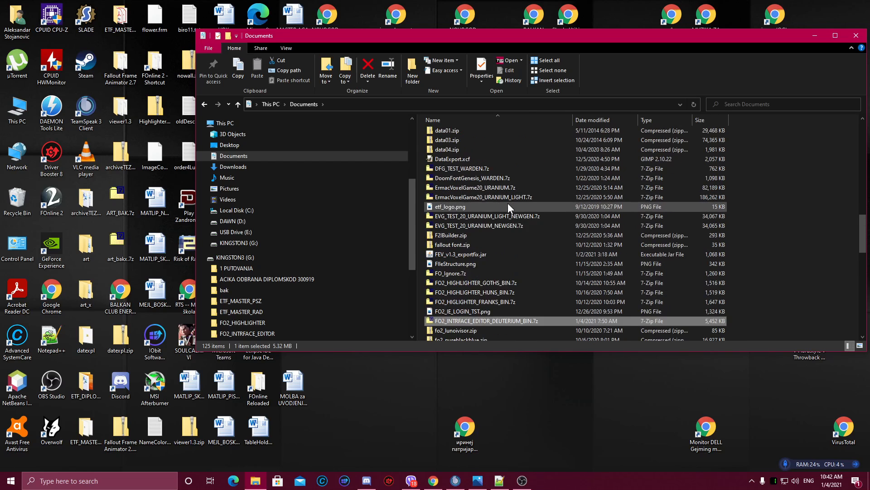
scroll(507, 207, up, 4)
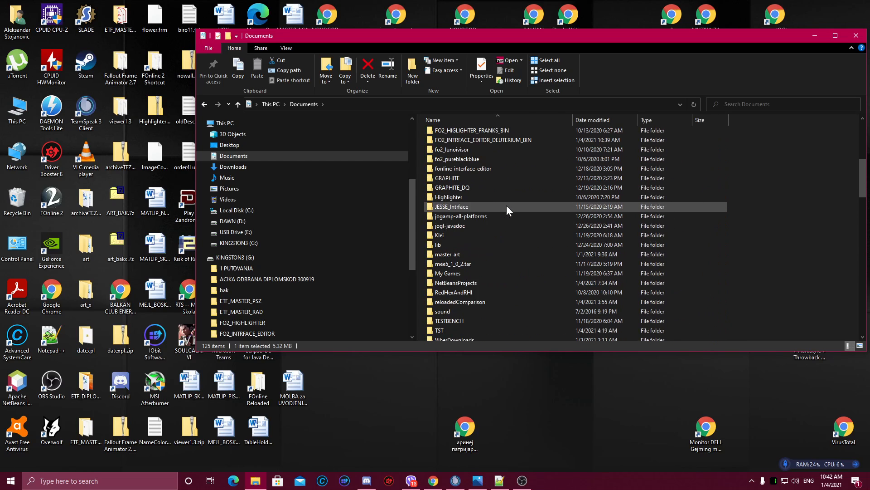
scroll(506, 206, up, 1)
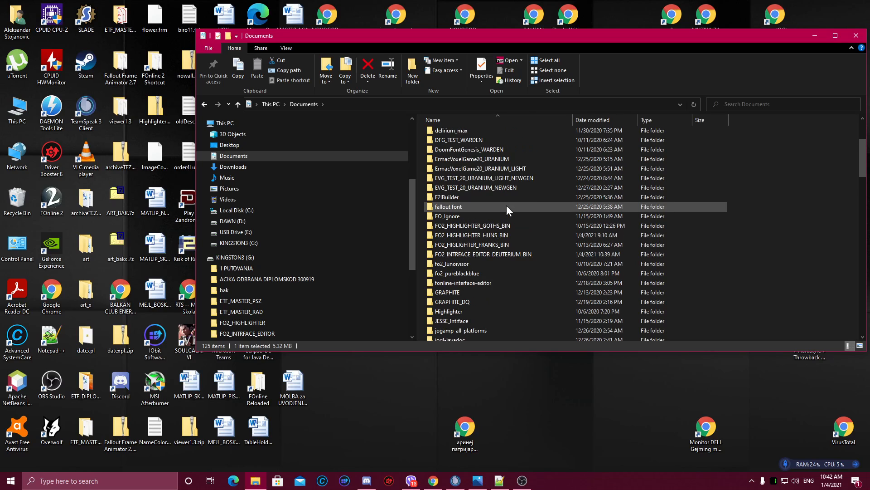
double_click(502, 254)
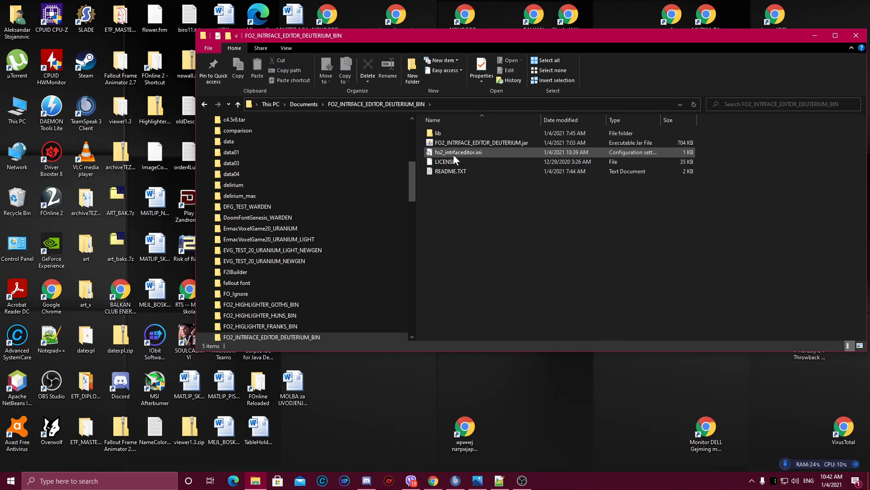
drag(471, 39, 412, 72)
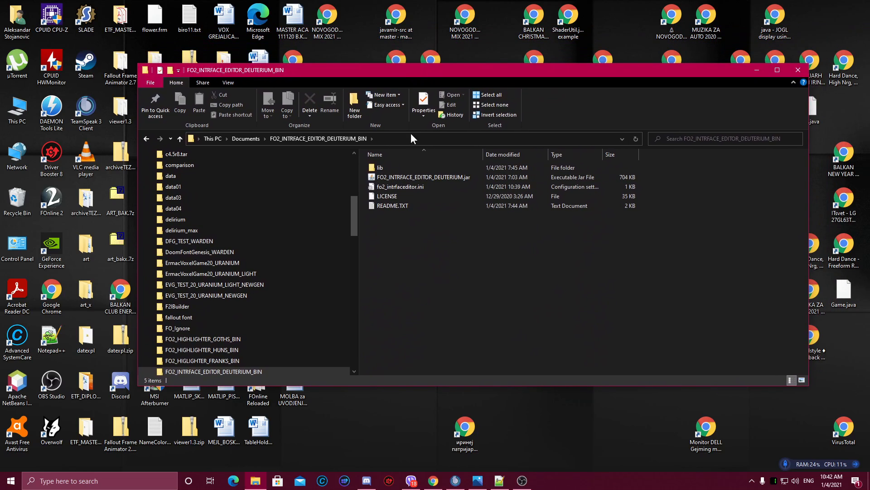
- Open fo2_intrfaceditor.ini in Notepad++ and move the editor window clear of the folder list
right_click(411, 186)
click(445, 279)
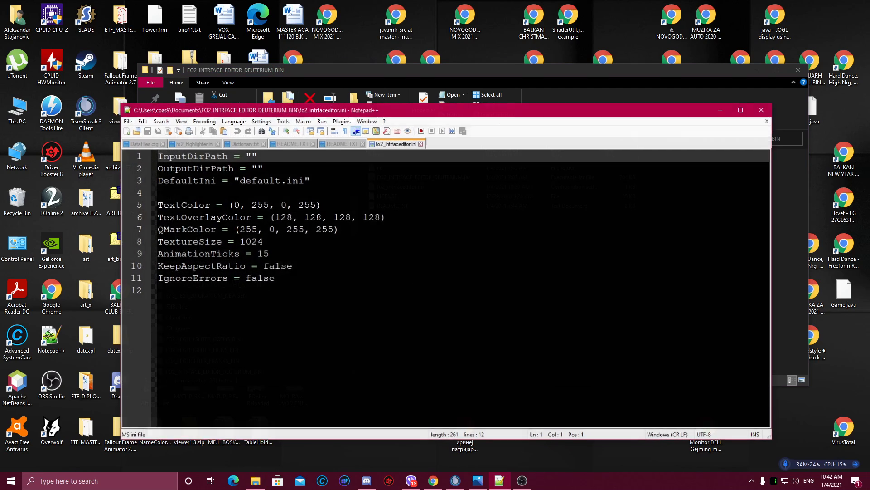
drag(338, 114, 403, 104)
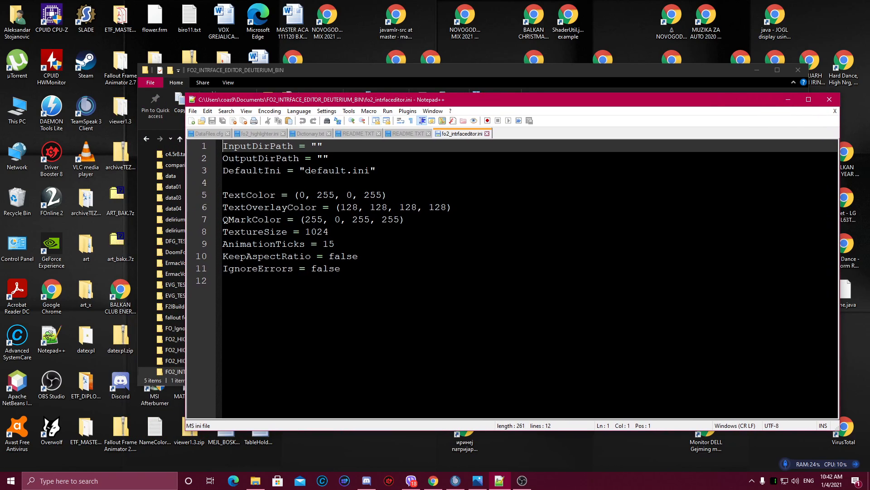
- Highlight the InputDirPath and OutputDirPath lines and examine the DefaultIni entry in the configuration file
drag(322, 146, 220, 146)
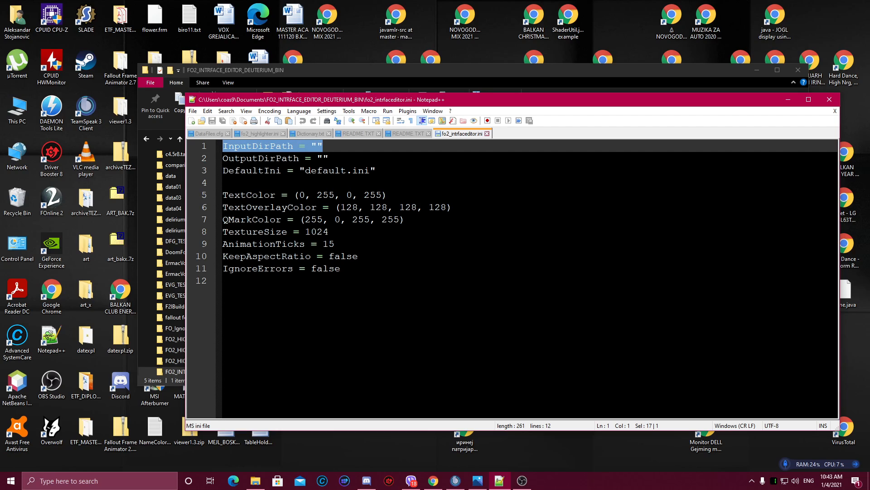
drag(328, 158, 220, 158)
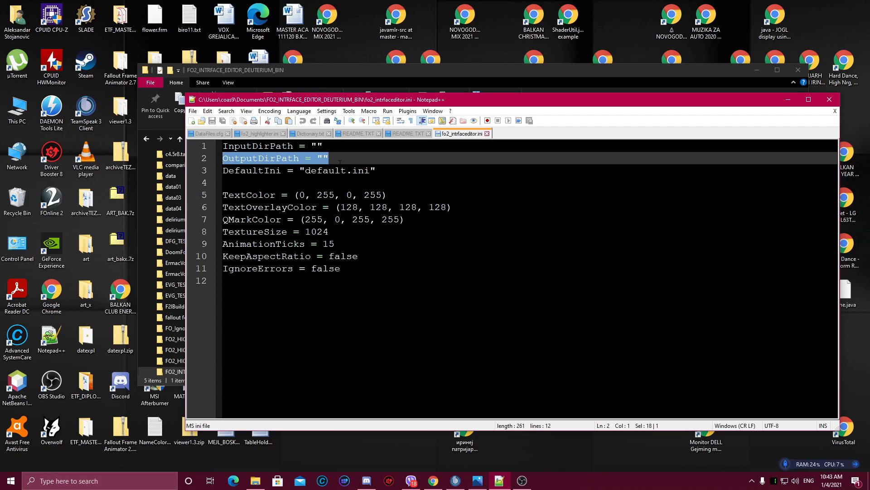
mouse_move(376, 170)
mouse_down()
mouse_move(295, 175)
mouse_move(374, 175)
mouse_up()
click(295, 182)
click(380, 172)
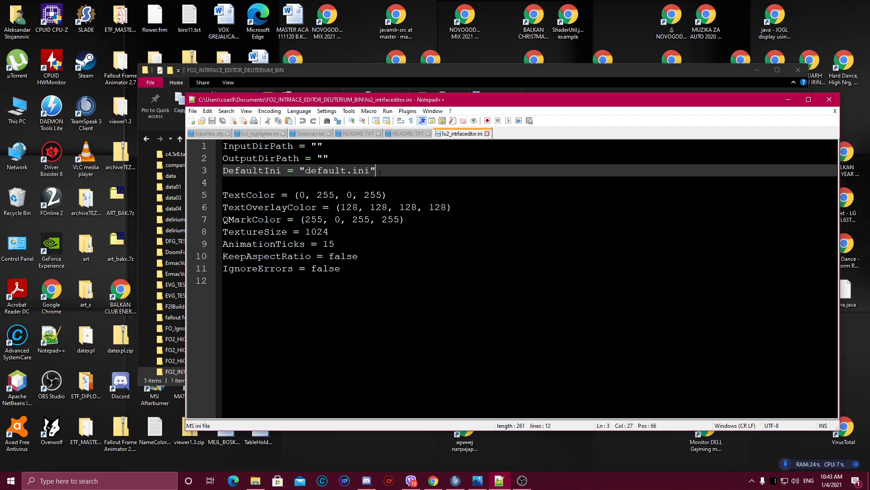
- Try changing the DefaultIni value to "faction.ini" and undo the edit
drag(348, 171, 306, 171)
text(faction)
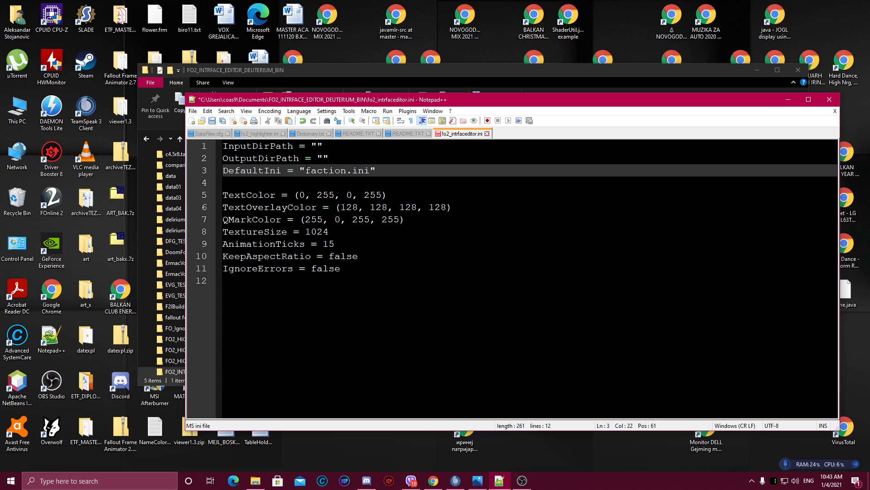
click(207, 112)
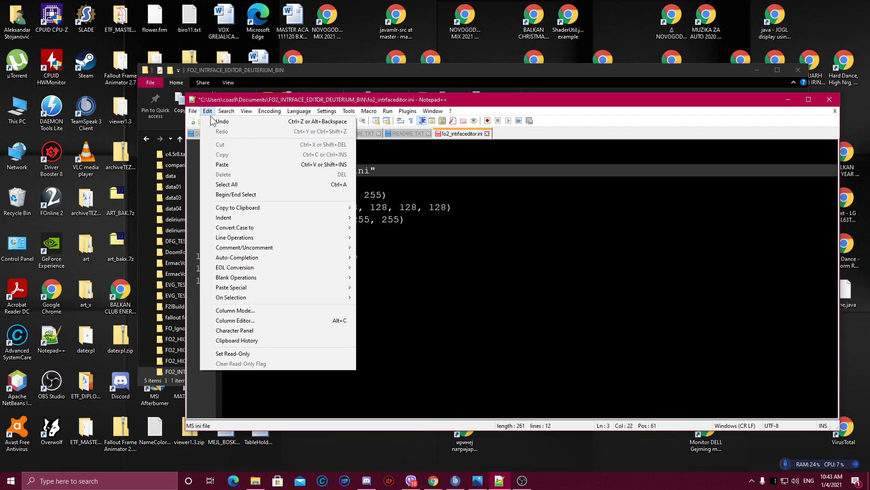
click(222, 122)
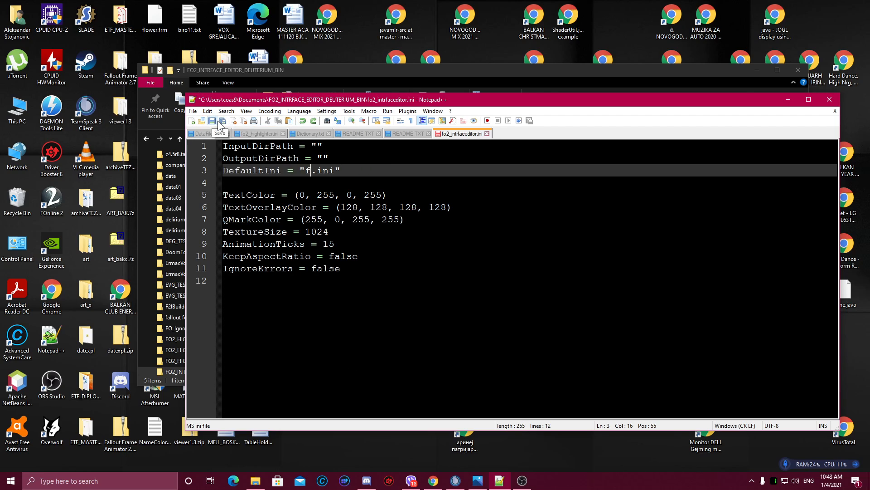
key(ctrl+z)
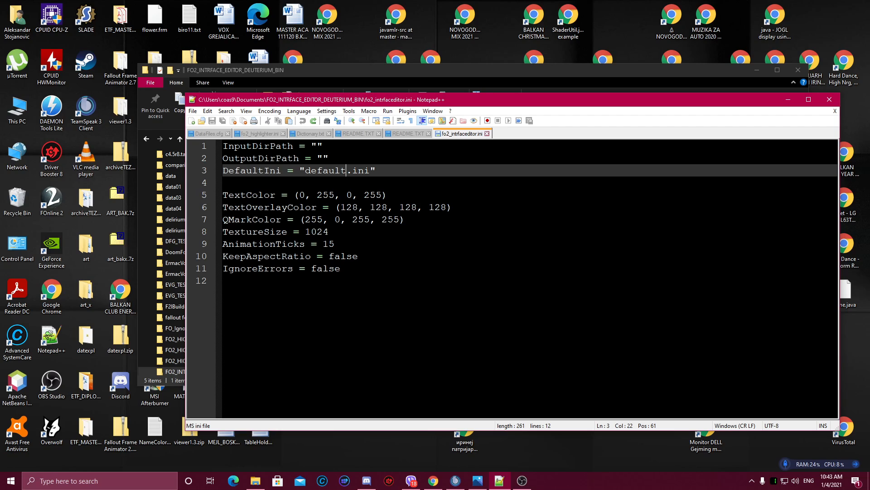
- Examine the QMarkColor, TextureSize, AnimationTicks, KeepAspectRatio and IgnoreErrors entries in the configuration file, highlighting lines along the way
drag(405, 220, 228, 221)
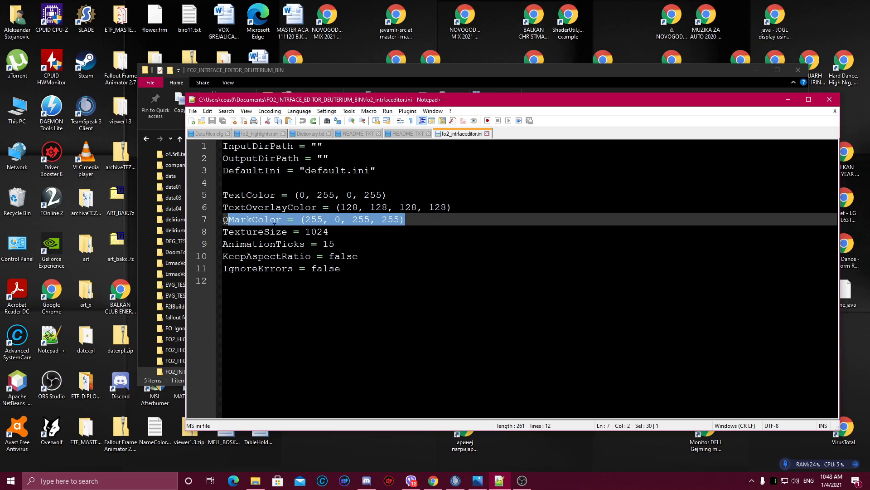
drag(328, 231, 223, 232)
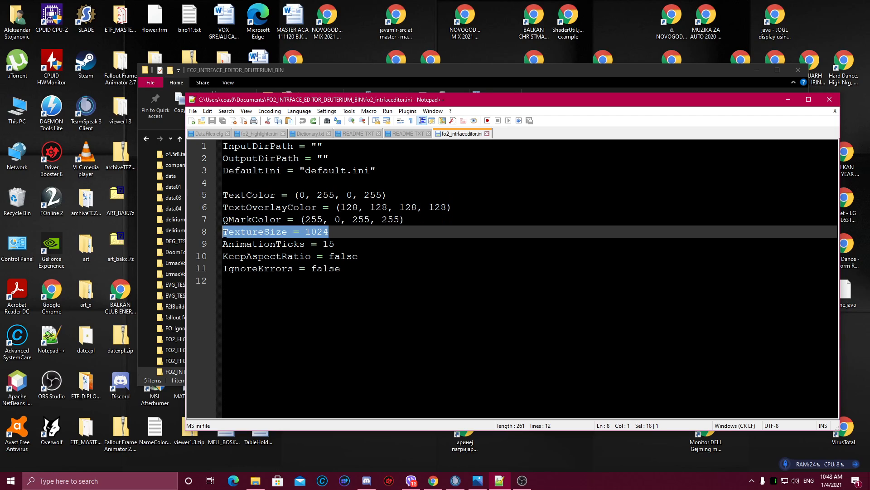
click(330, 231)
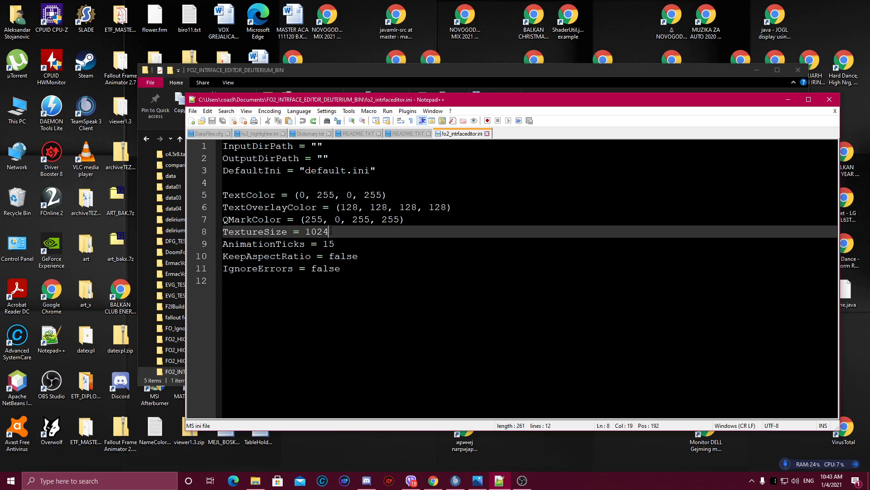
mouse_move(331, 232)
mouse_down()
mouse_move(323, 233)
mouse_move(332, 235)
mouse_up()
click(340, 243)
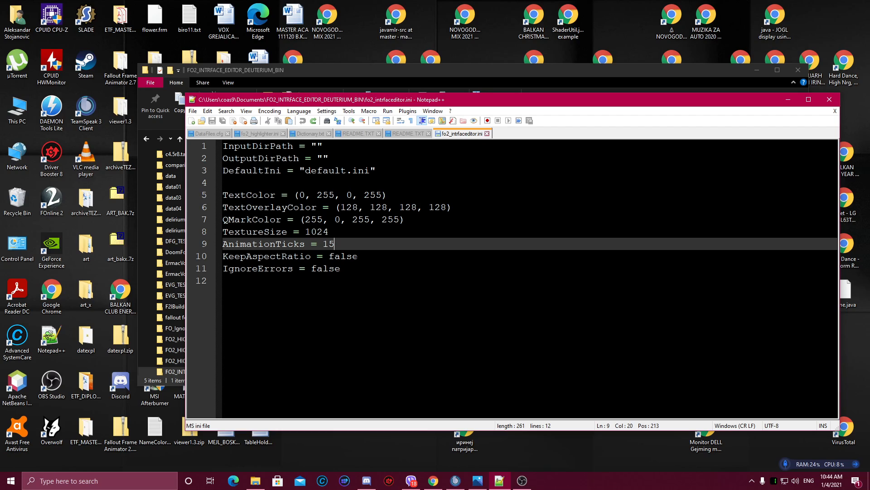
mouse_move(362, 258)
mouse_down()
mouse_move(335, 257)
mouse_move(367, 258)
mouse_up()
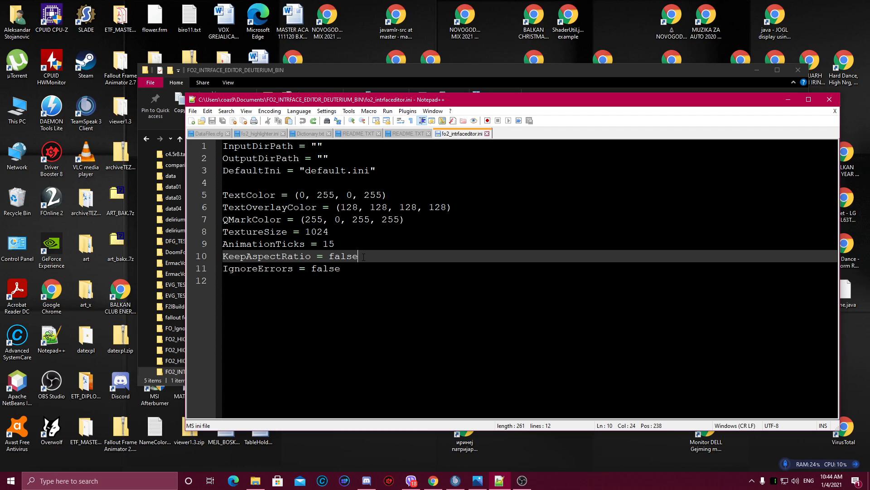
drag(341, 268, 225, 269)
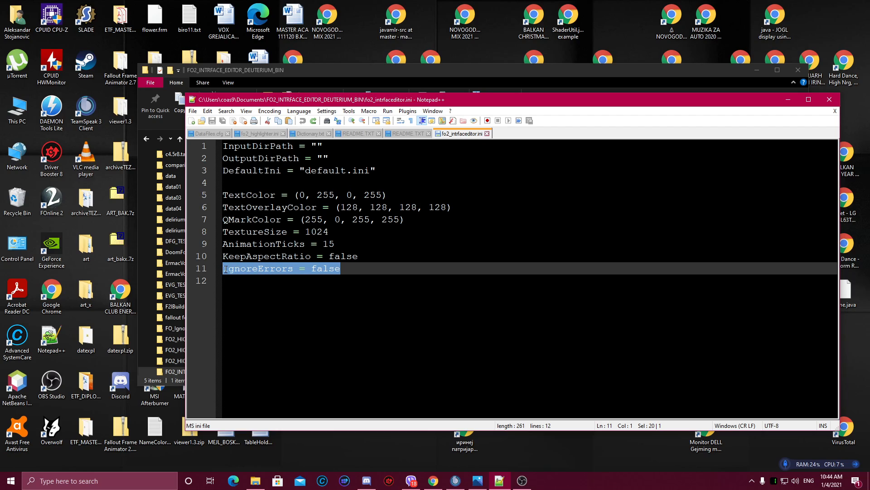
click(343, 269)
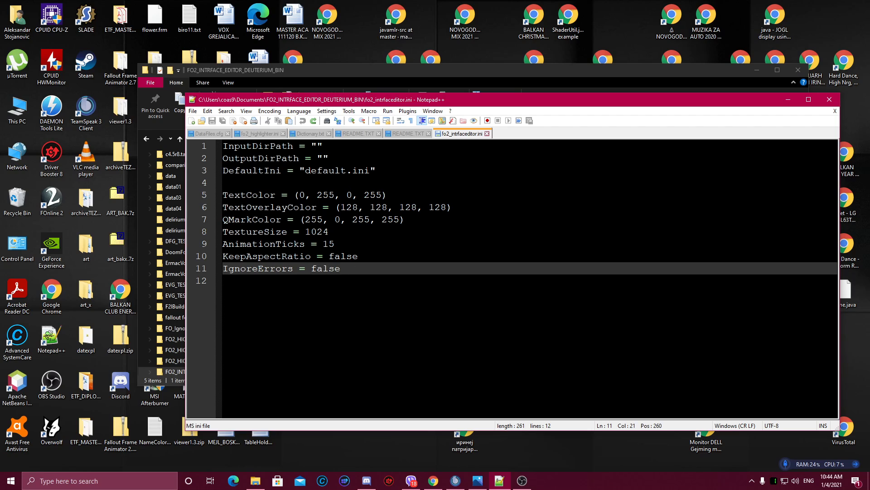
- Move the Notepad++ window aside and reposition the folder window in front of it, with the navigation list at its start
drag(356, 100, 628, 113)
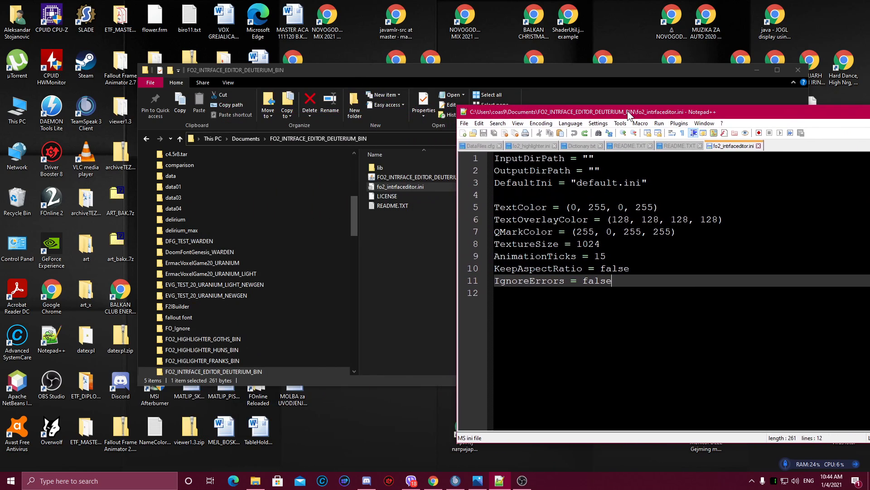
drag(411, 72, 251, 80)
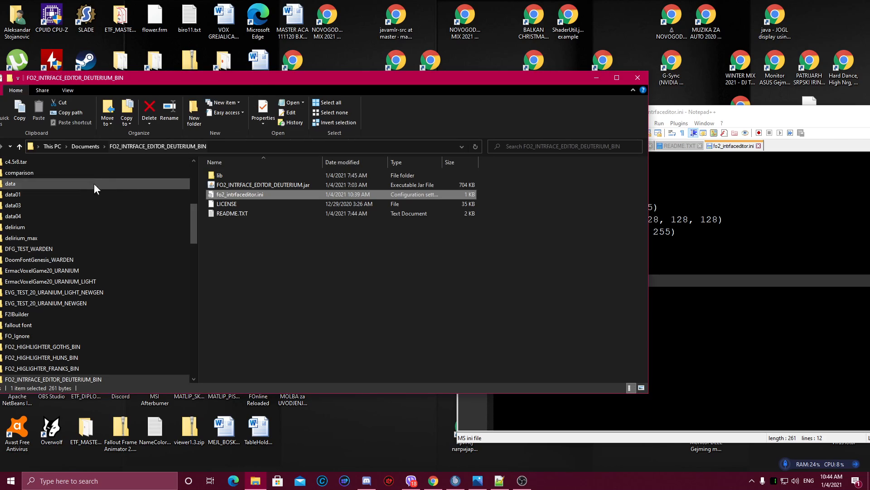
drag(194, 218, 198, 171)
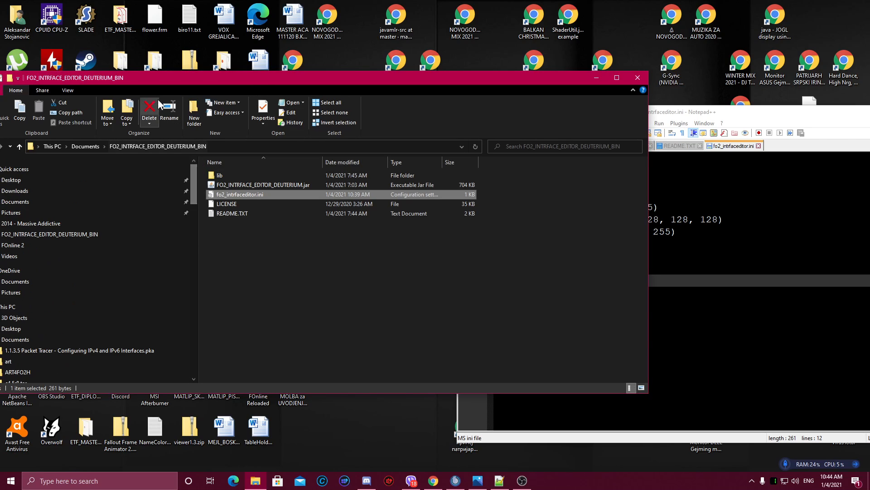
drag(175, 77, 322, 88)
- Open the intrface folder inside Documents\art and maximize the folder window
click(159, 212)
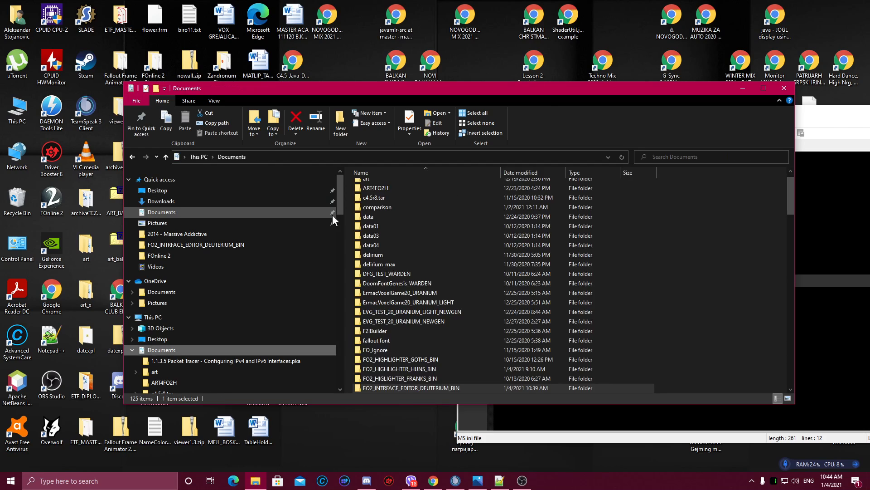
scroll(389, 252, up, 1)
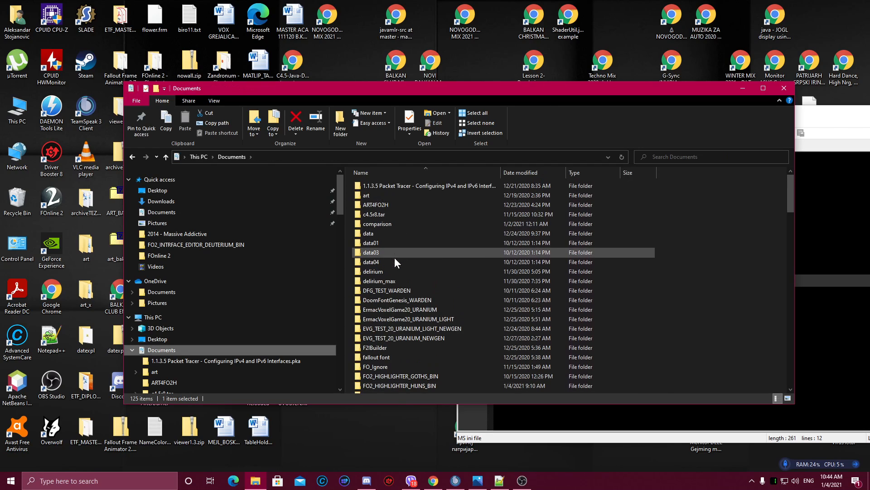
double_click(379, 197)
double_click(380, 196)
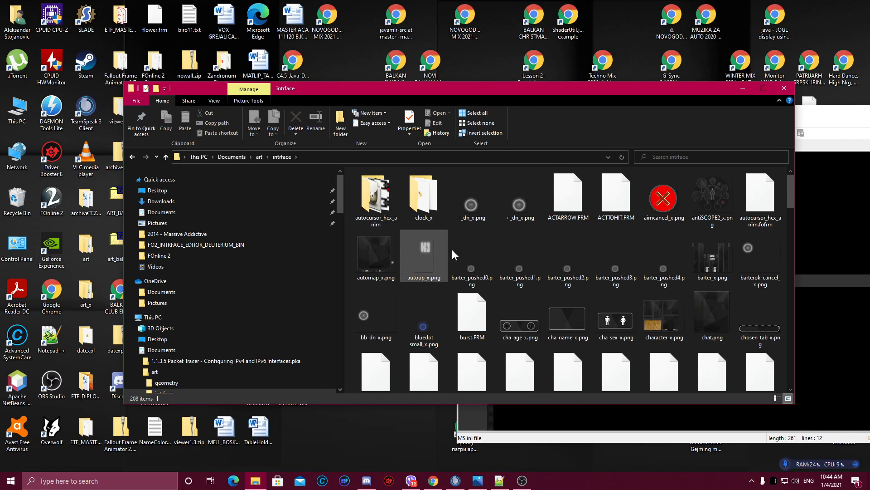
click(763, 89)
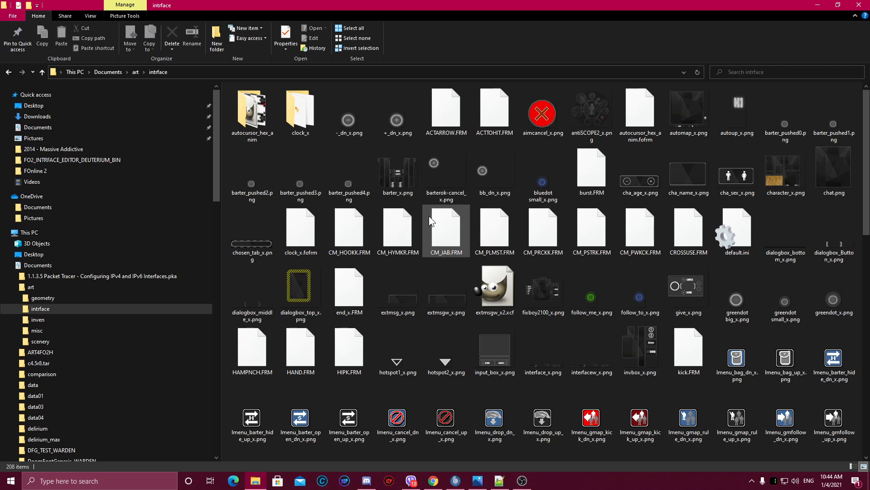
scroll(410, 210, down, 5)
scroll(408, 209, up, 5)
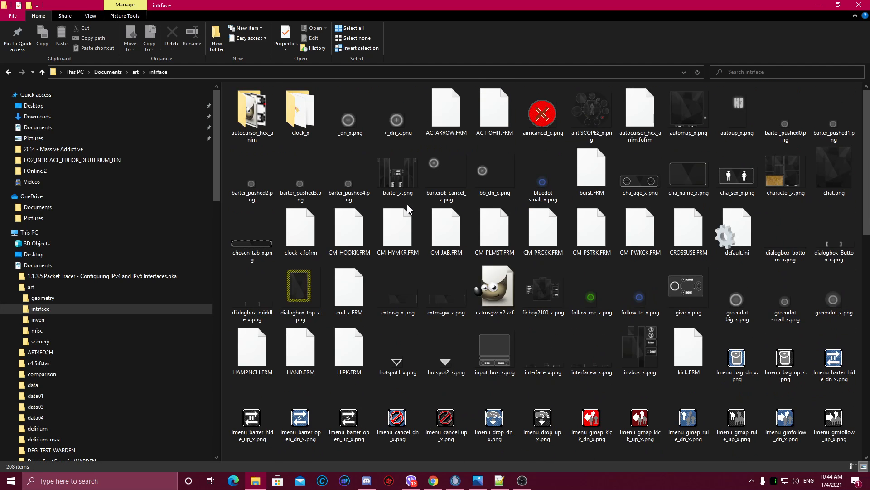
- Open default.ini from the intrface folder in Notepad++ and maximize the editor window
right_click(733, 227)
click(766, 312)
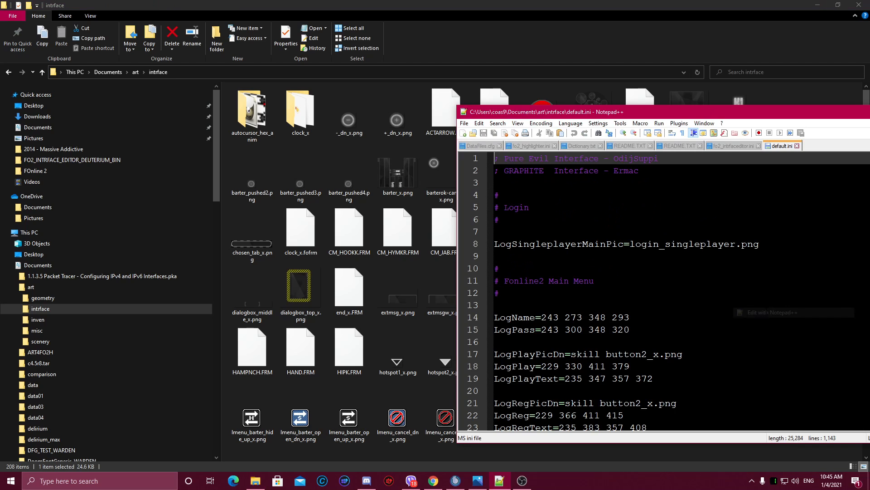
drag(638, 113, 220, 61)
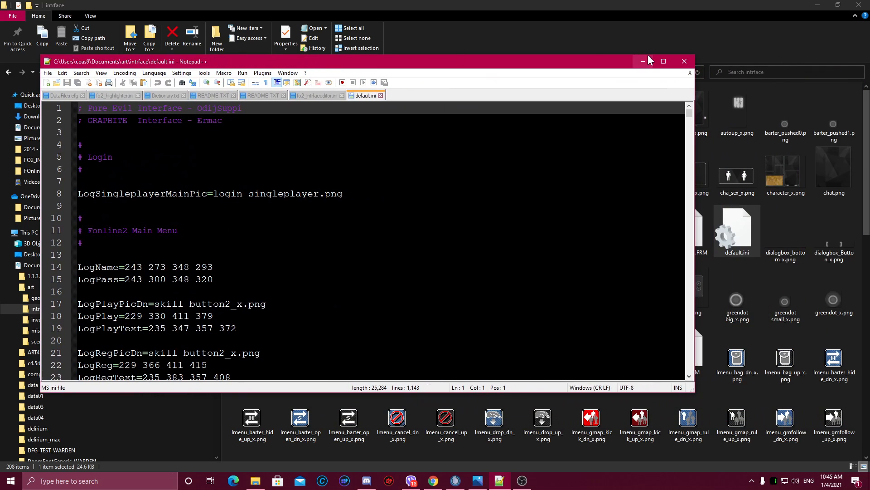
click(661, 61)
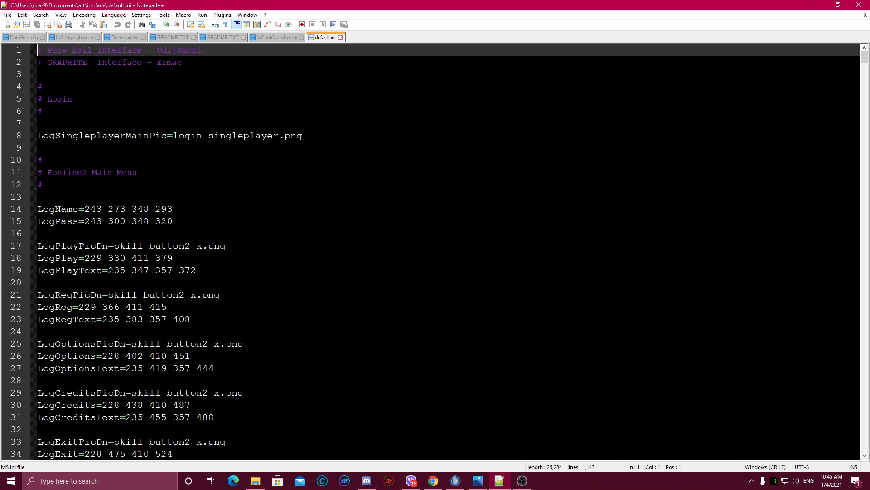
- Highlight the coordinate values of the LogName entry under the Fonline2 Main Menu section
scroll(435, 250, down, 1)
scroll(435, 250, up, 1)
drag(85, 208, 80, 208)
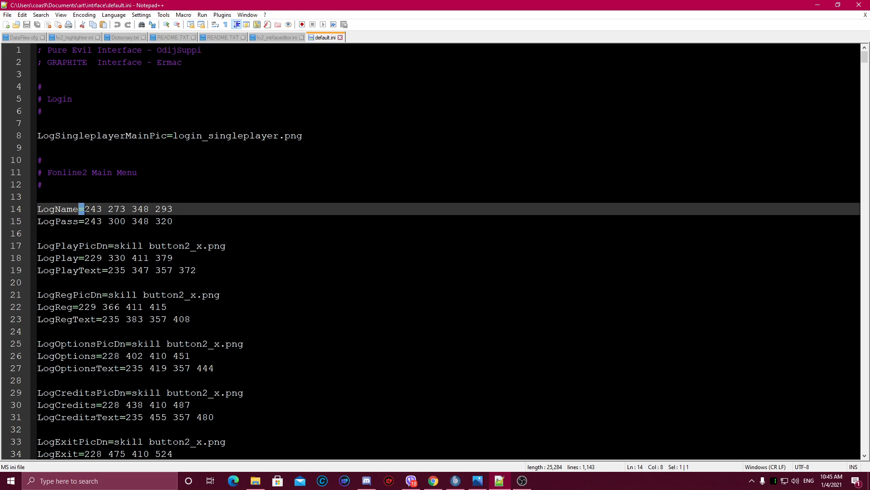
drag(78, 209, 193, 210)
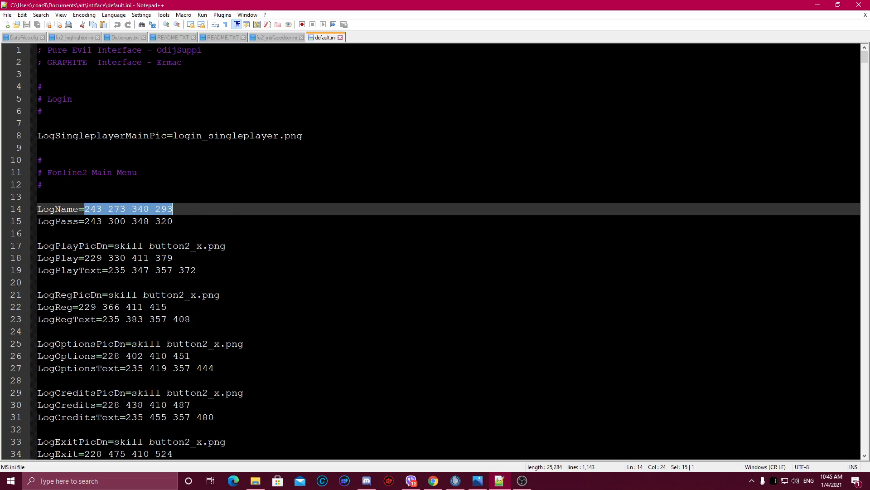
- Highlight the "Changes for resolutions 800x600" comment and examine the resolution sections from there to the end of the file
drag(863, 56, 863, 384)
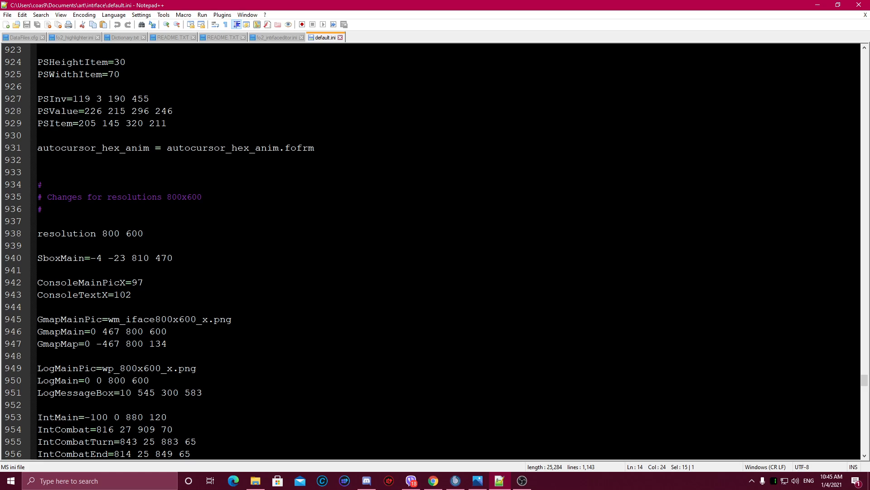
drag(38, 184, 50, 211)
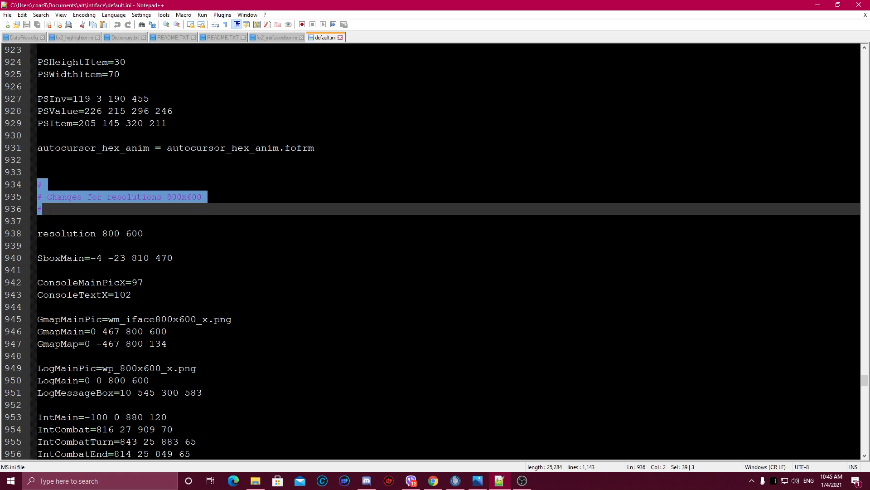
click(55, 212)
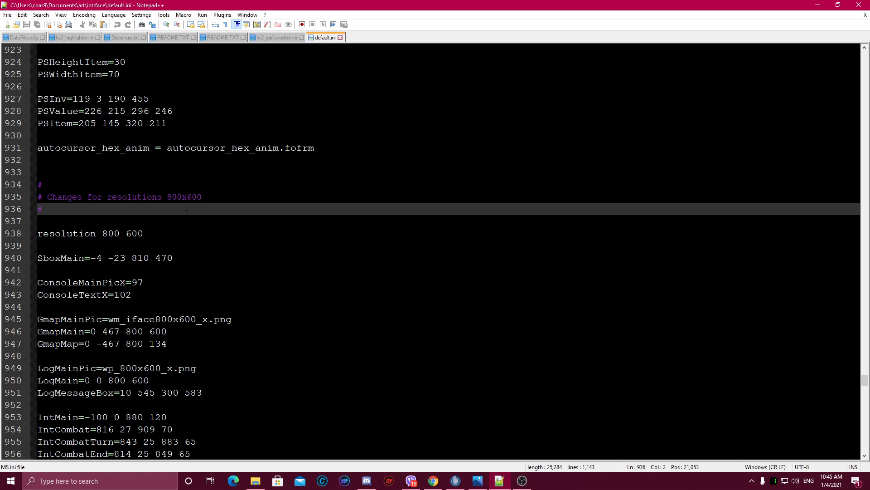
scroll(435, 252, down, 6)
scroll(435, 252, up, 4)
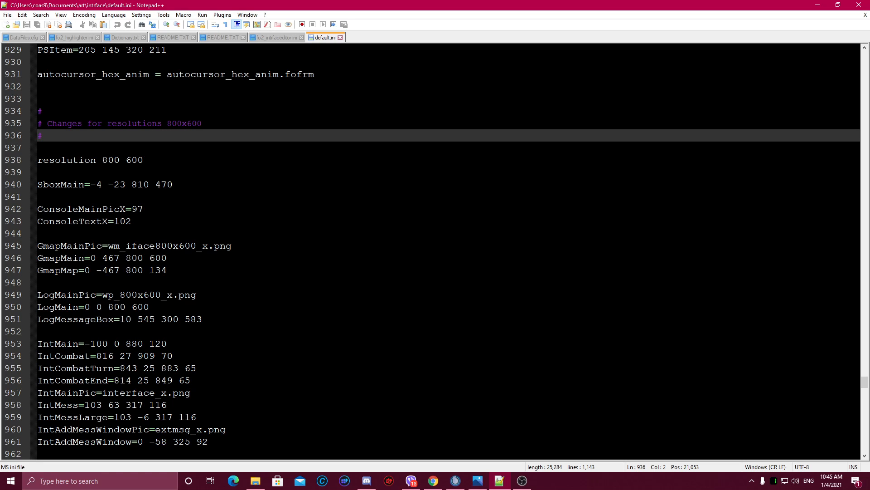
scroll(435, 252, down, 4)
scroll(435, 252, down, 2)
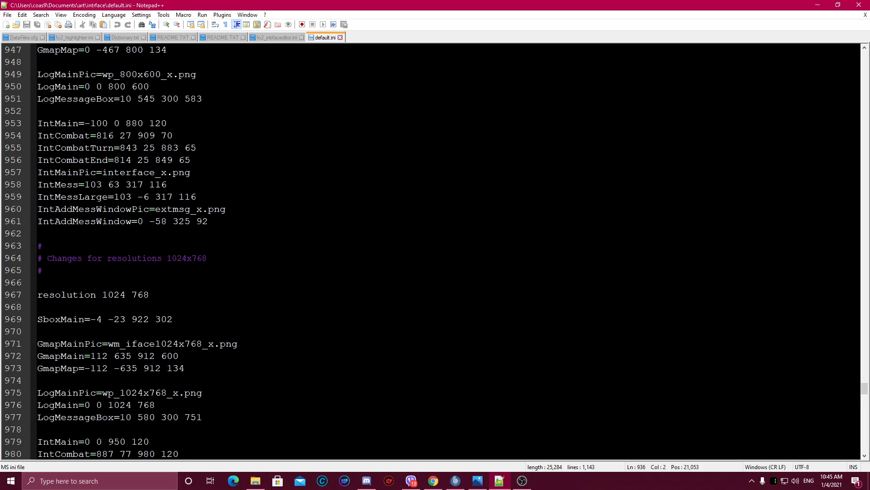
scroll(435, 252, down, 20)
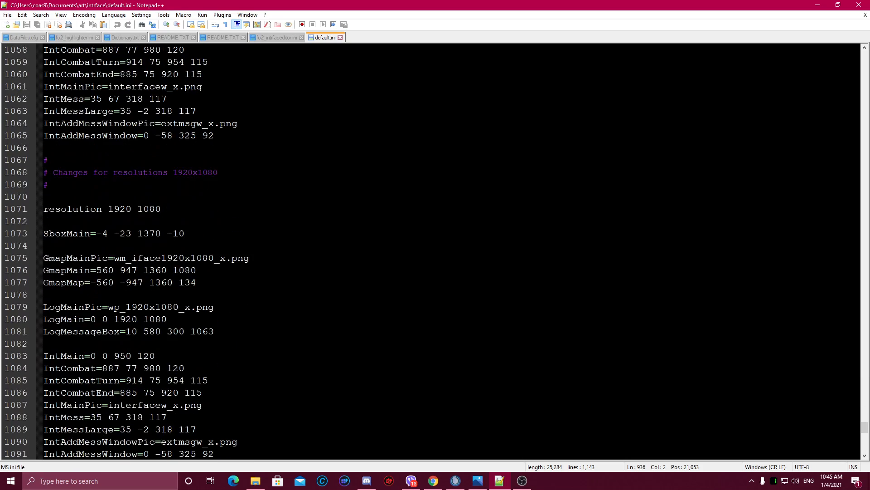
scroll(435, 252, down, 18)
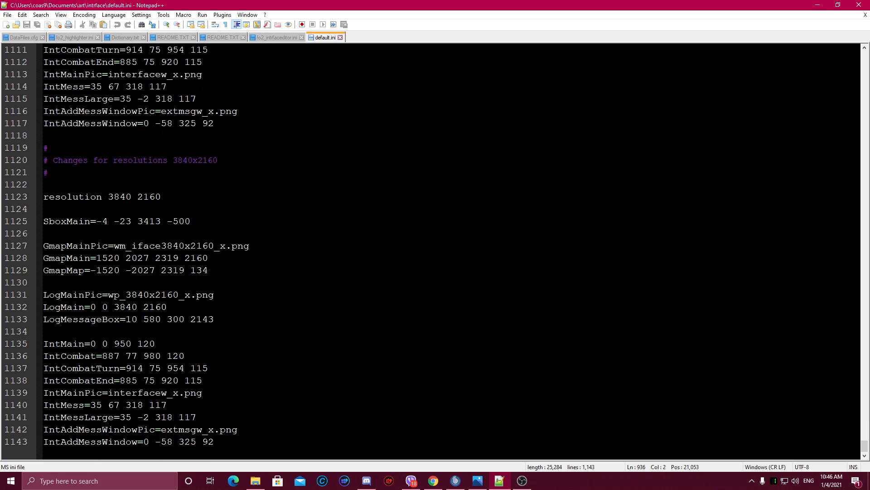
- Highlight the 3840x2160 and 2560x1440 resolutions in their section comments
scroll(436, 252, up, 5)
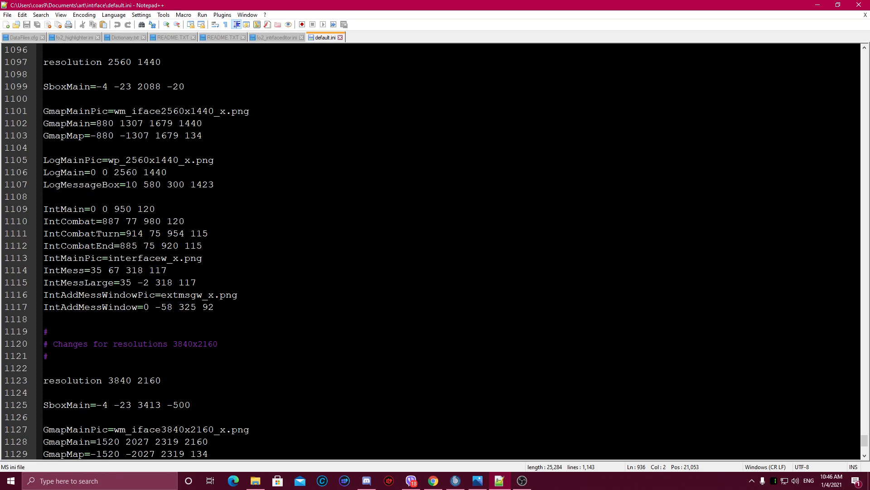
drag(218, 344, 173, 343)
scroll(436, 252, up, 6)
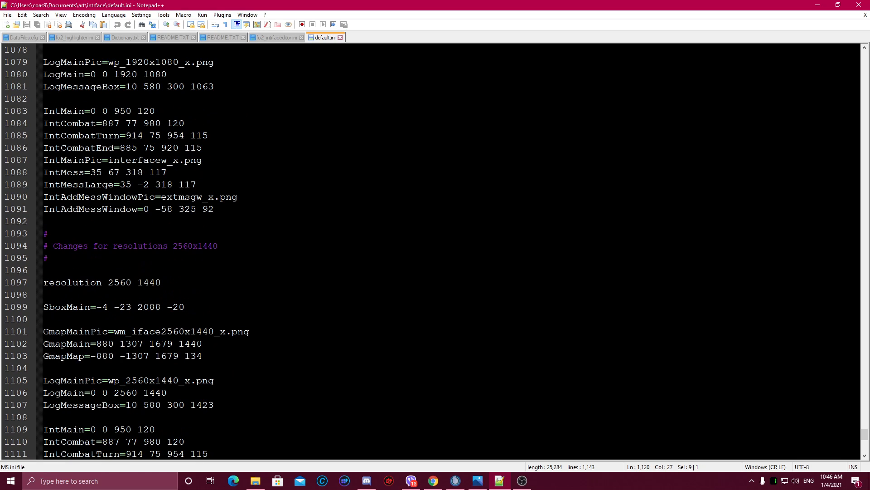
drag(217, 246, 173, 245)
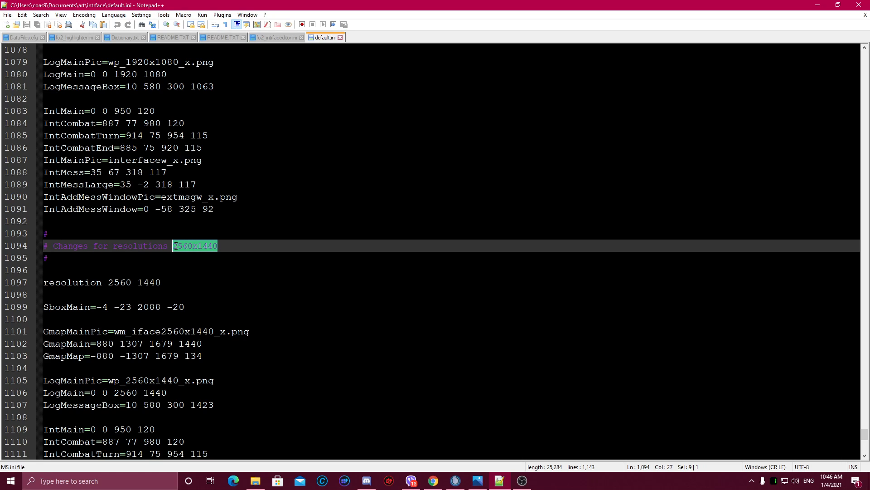
click(221, 247)
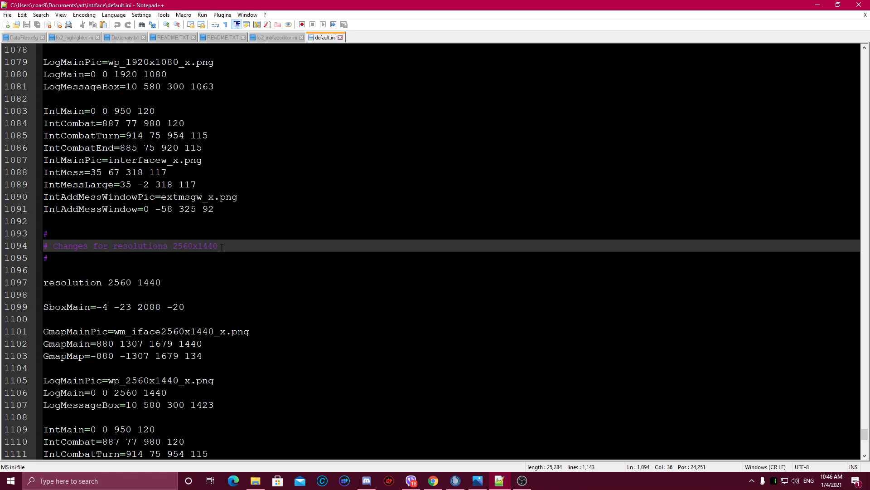
scroll(222, 247, down, 11)
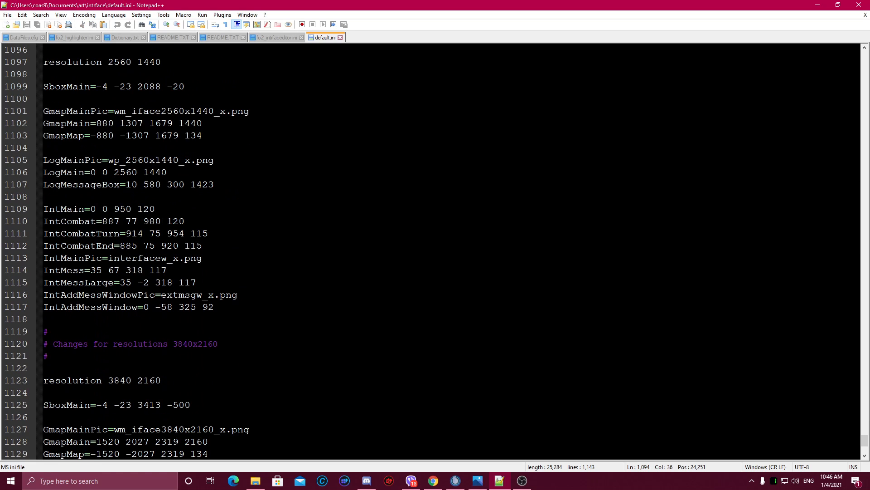
- Minimize the open windows, switch back to File Explorer and go to the Documents folder
click(814, 4)
click(817, 5)
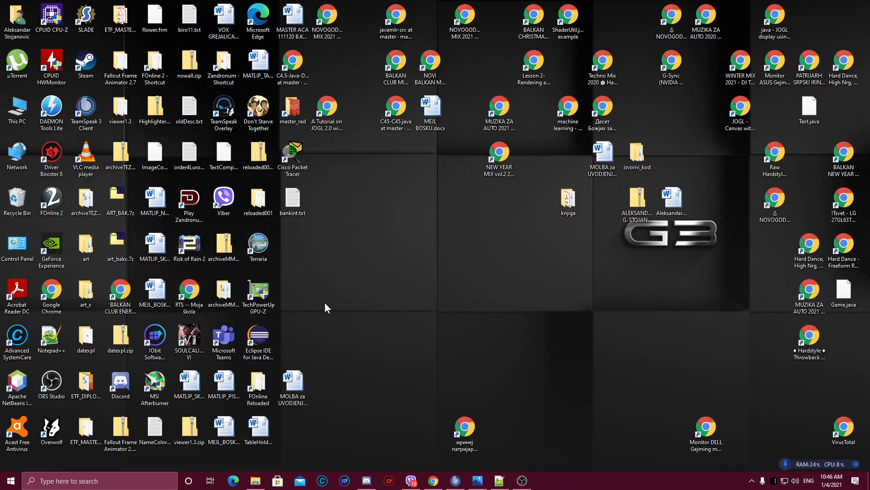
click(260, 483)
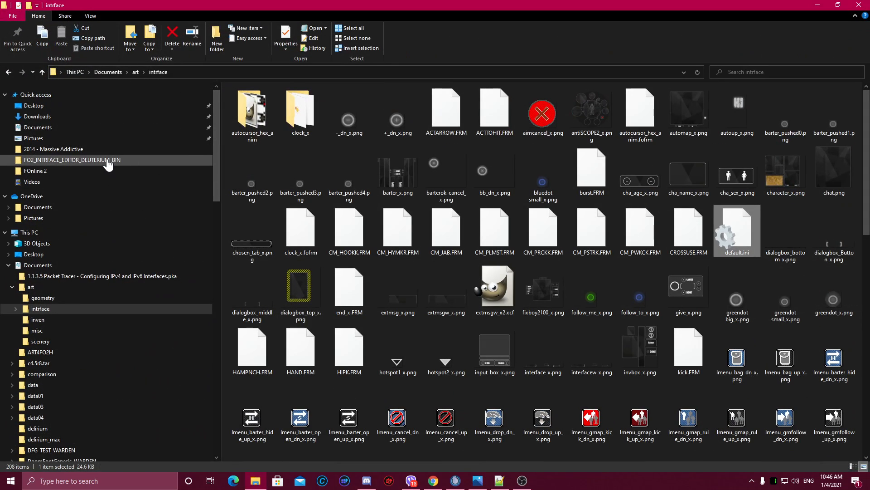
click(38, 127)
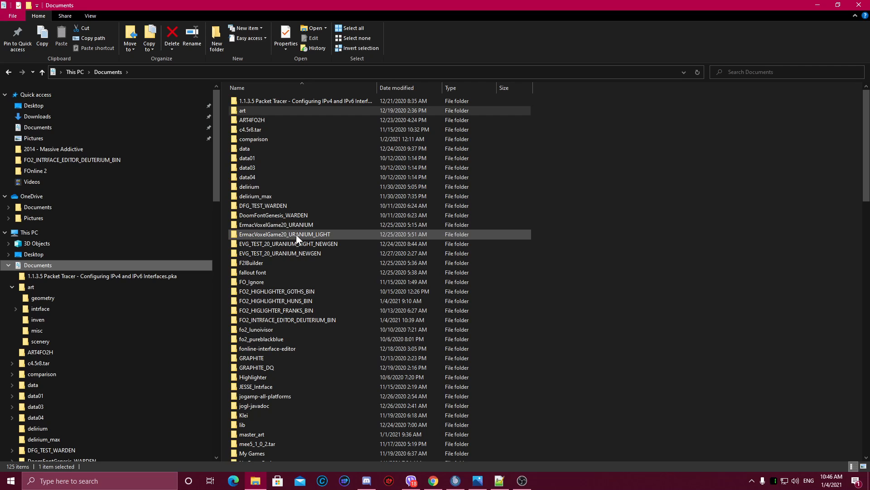
- Launch FO2_INTRFACE_EDITOR_DEUTERIUM.jar from the FO2_INTRFACE_EDITOR_DEUTERIUM_BIN folder and open its How to use instructions
double_click(305, 319)
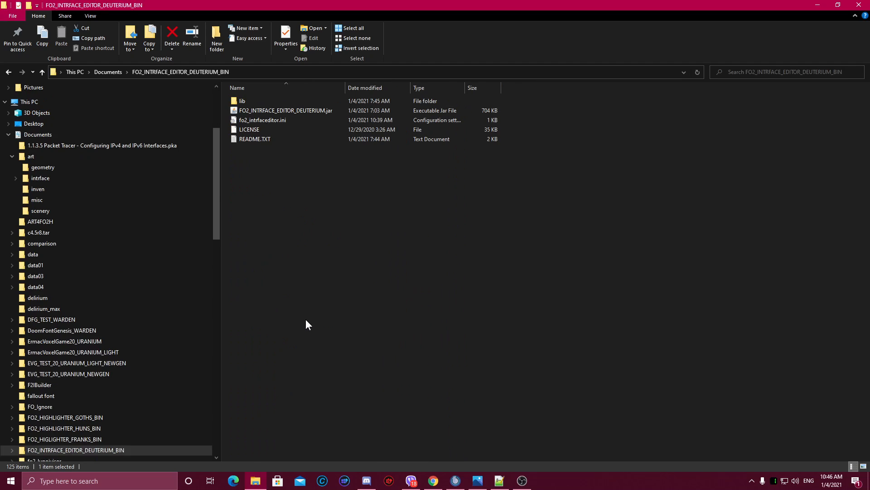
click(303, 110)
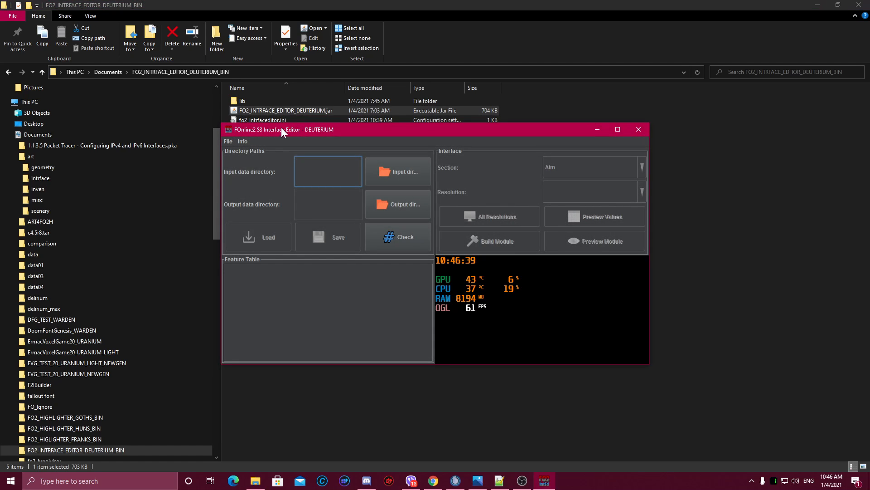
click(248, 140)
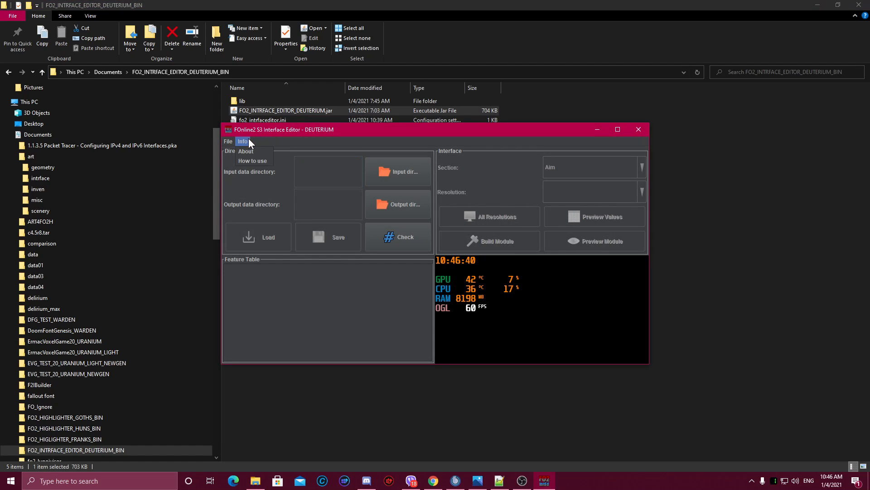
click(256, 161)
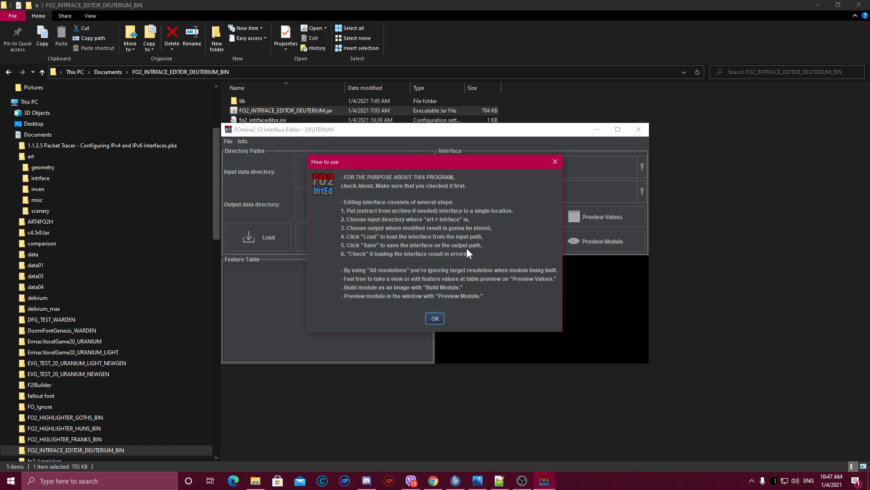
- Switch to Notepad++, highlight the DefaultIni value in fo2_intrfaceditor.ini, then return to the interface editor and dismiss the instructions
click(499, 487)
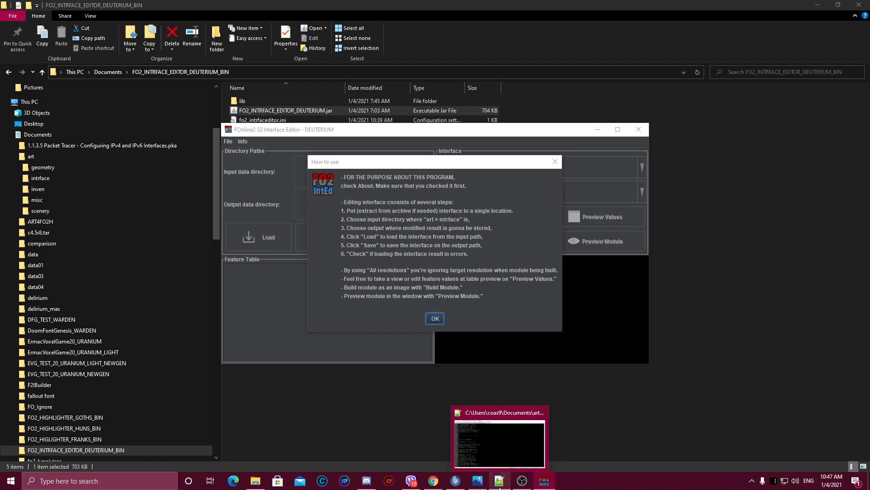
click(500, 487)
click(499, 487)
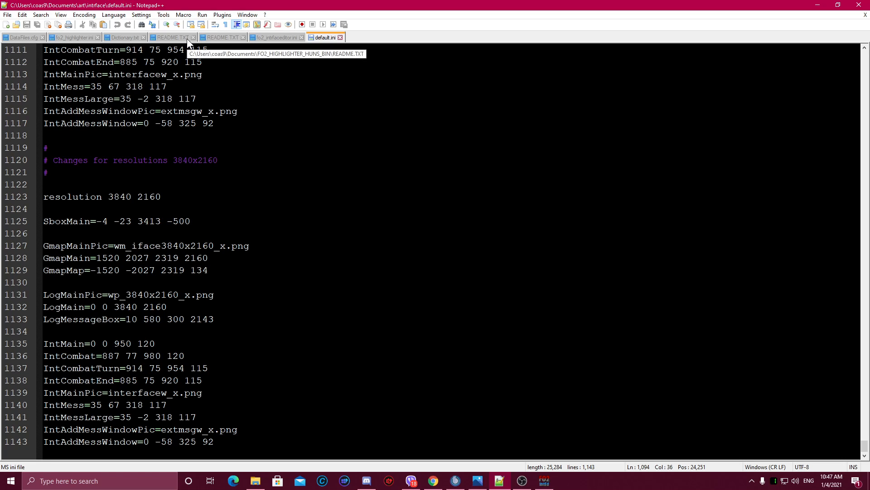
click(294, 38)
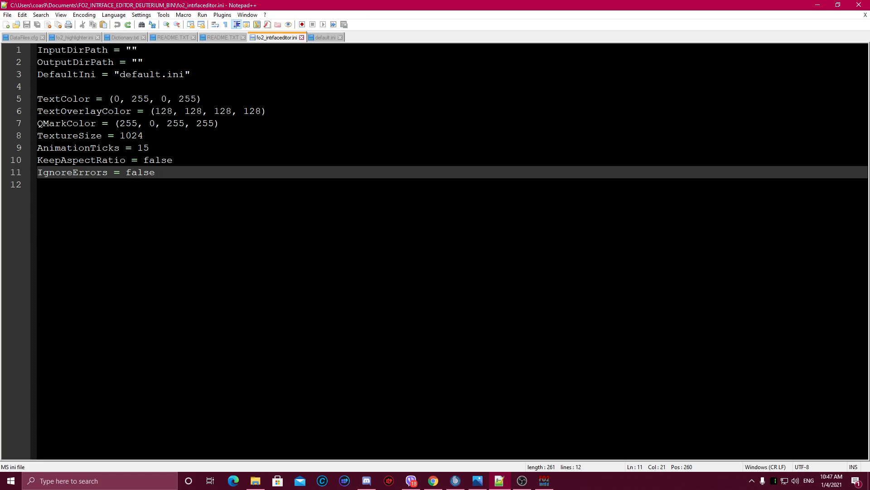
drag(190, 73, 116, 74)
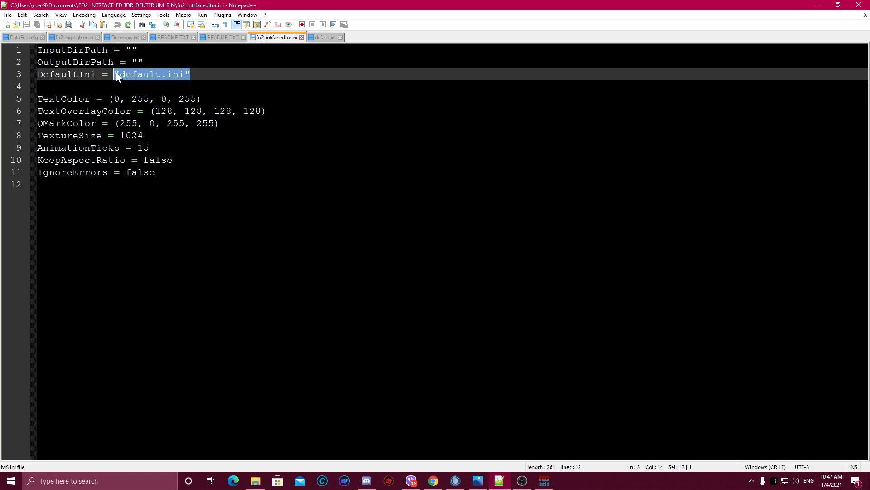
click(818, 5)
click(435, 318)
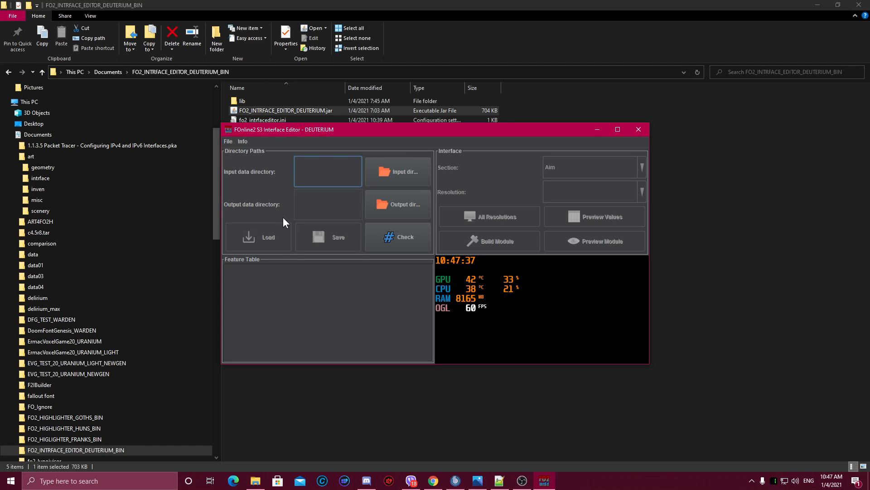
- Set the input data directory to the intrface folder inside Documents\art
click(380, 174)
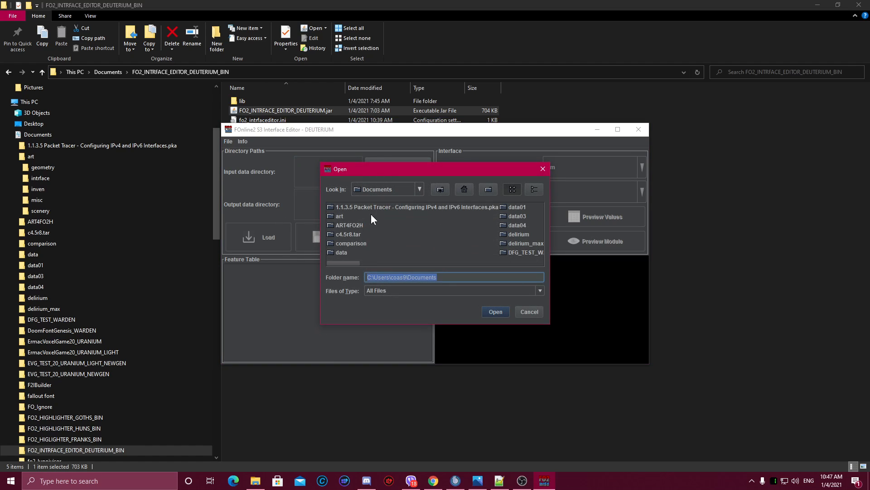
double_click(334, 215)
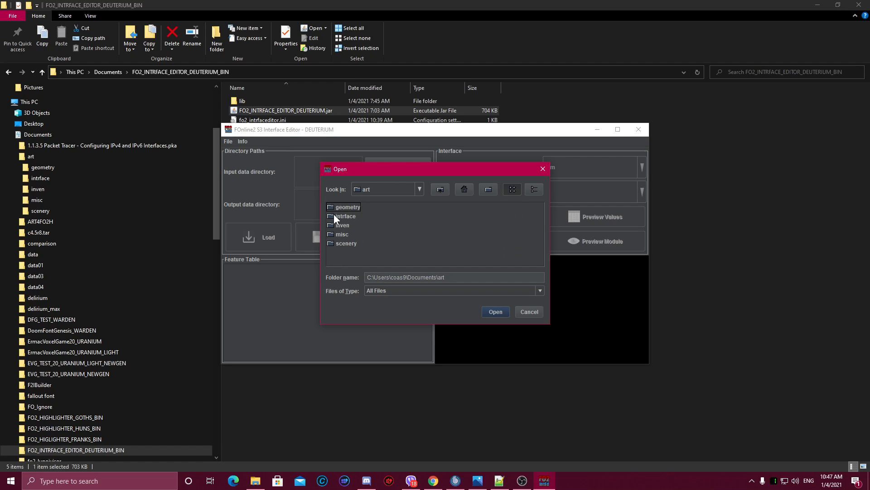
click(334, 216)
double_click(333, 215)
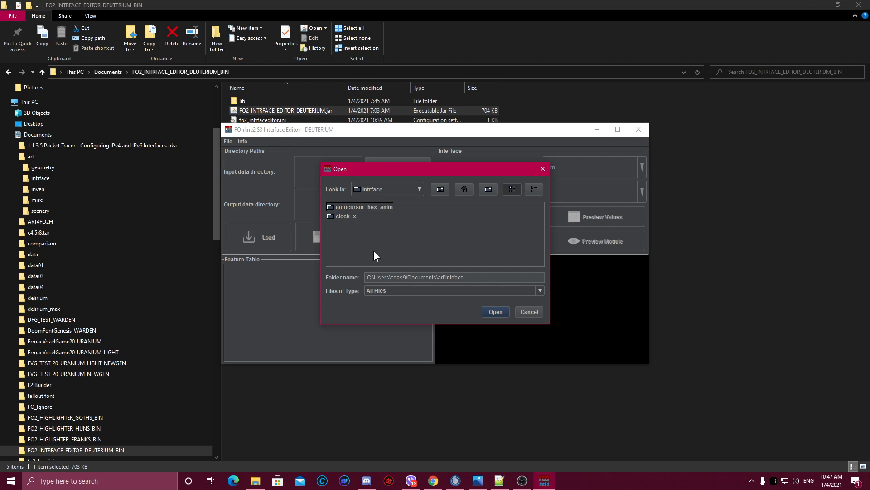
click(467, 277)
triple_click(449, 275)
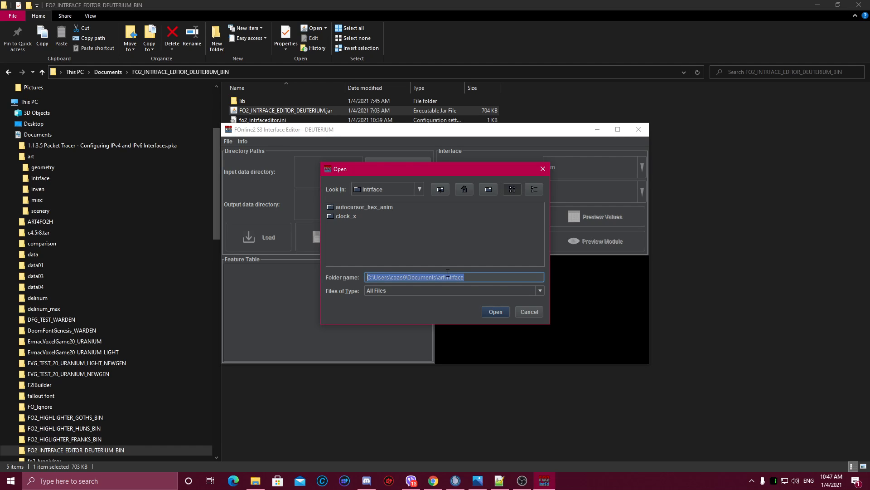
click(466, 278)
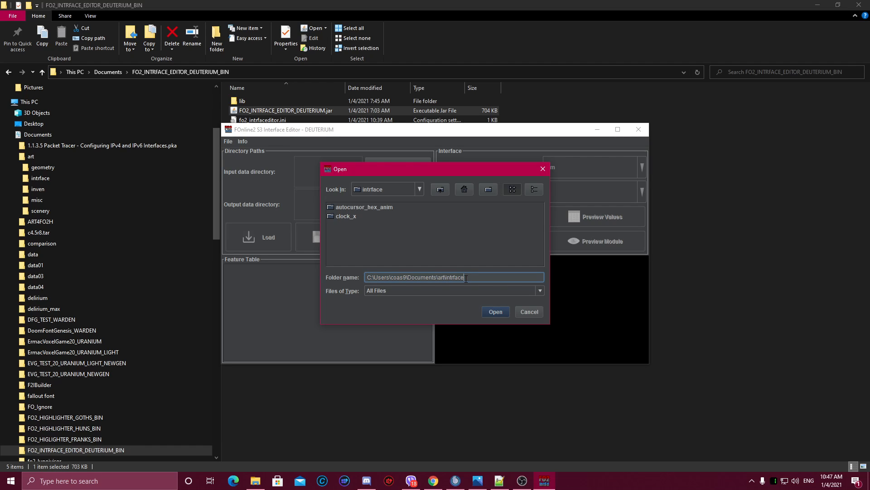
click(495, 311)
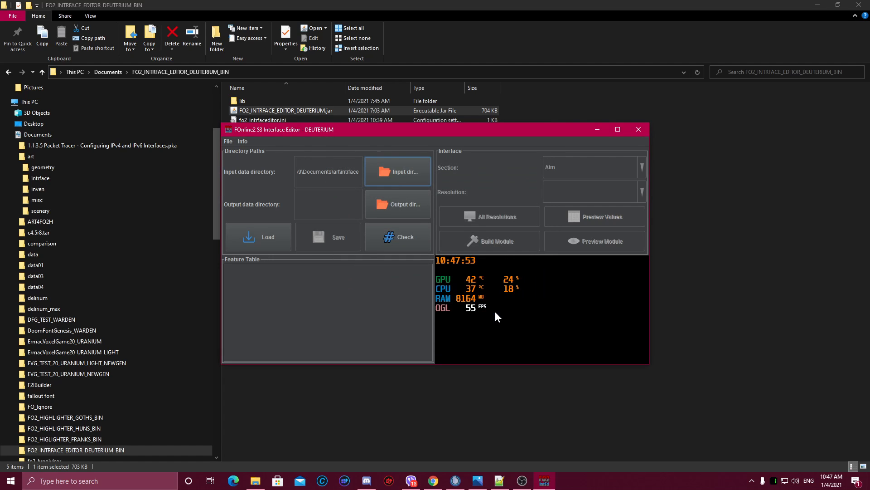
- Minimize File Explorer, load the interface from the input directory and check its status for errors
click(821, 5)
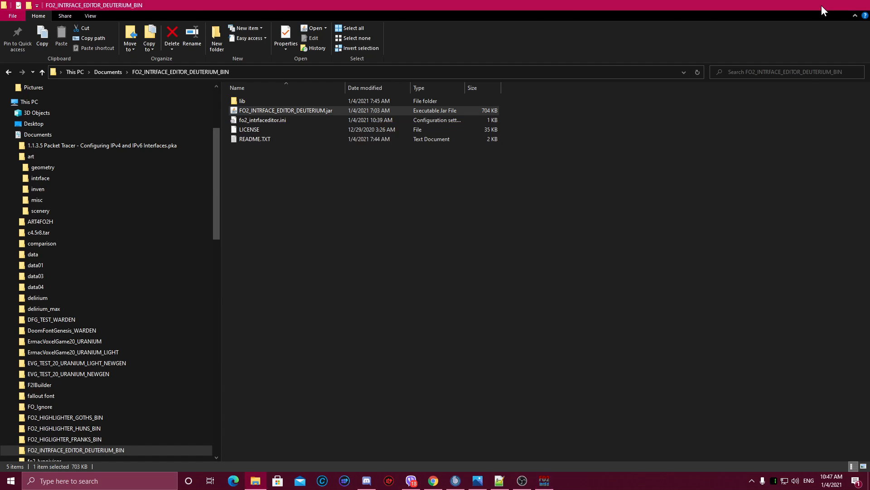
click(817, 4)
drag(440, 131, 454, 139)
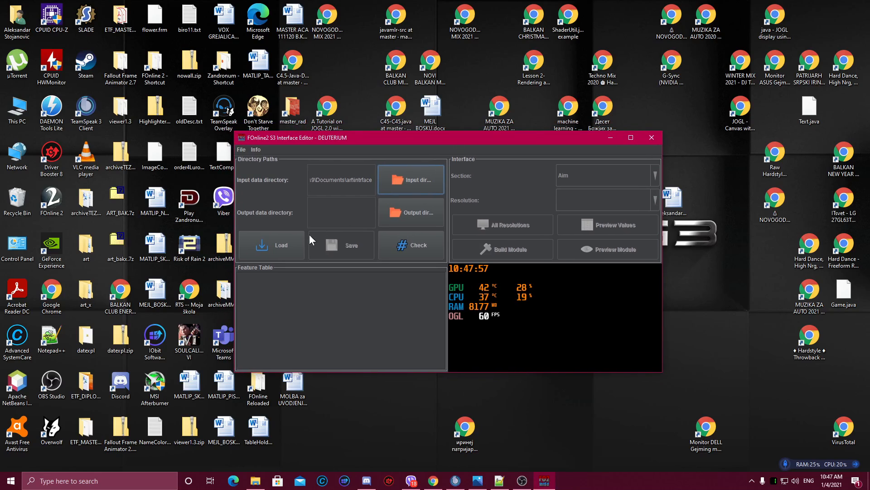
click(287, 251)
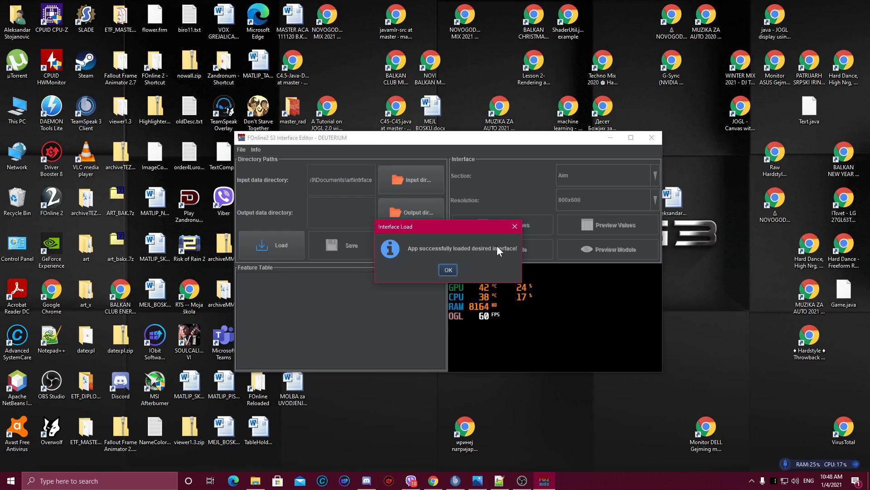
click(448, 270)
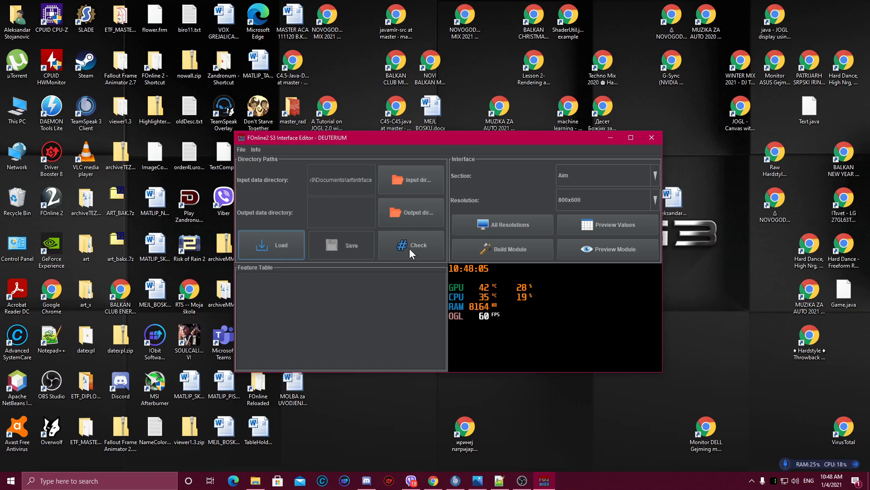
click(410, 252)
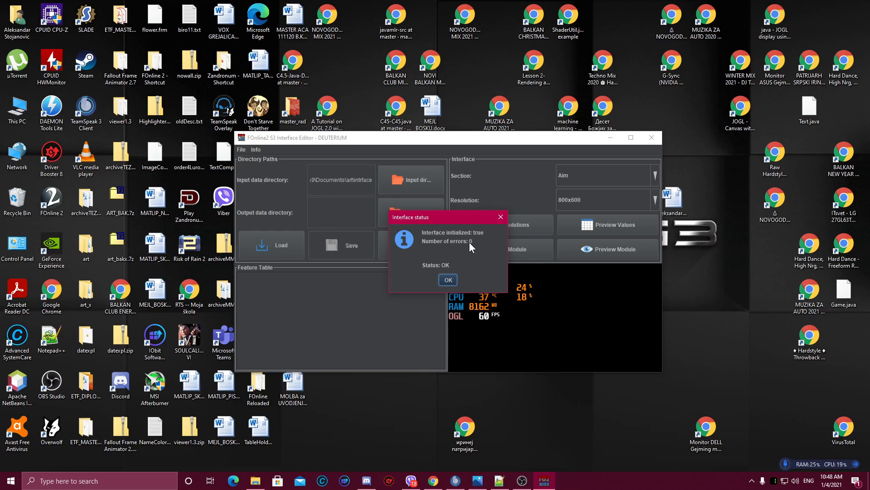
click(448, 279)
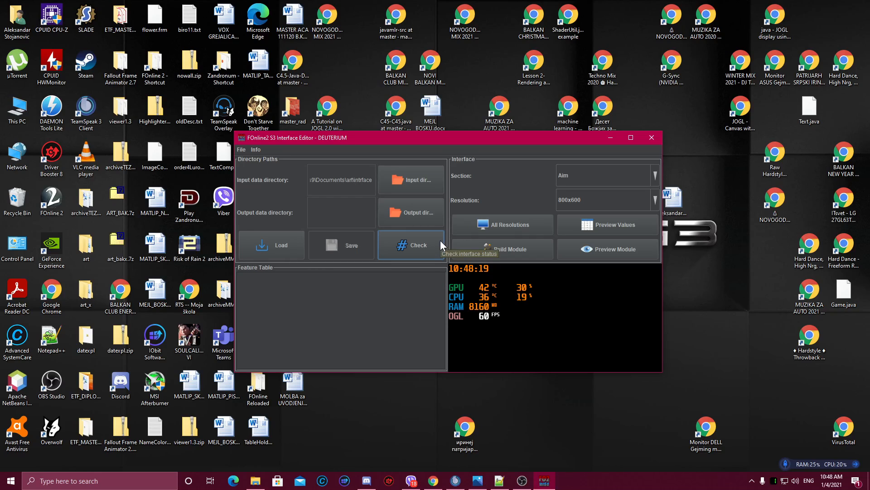
- List the Aim section's feature values at 800x600 and build its module in the maximized editor window
click(589, 174)
click(588, 174)
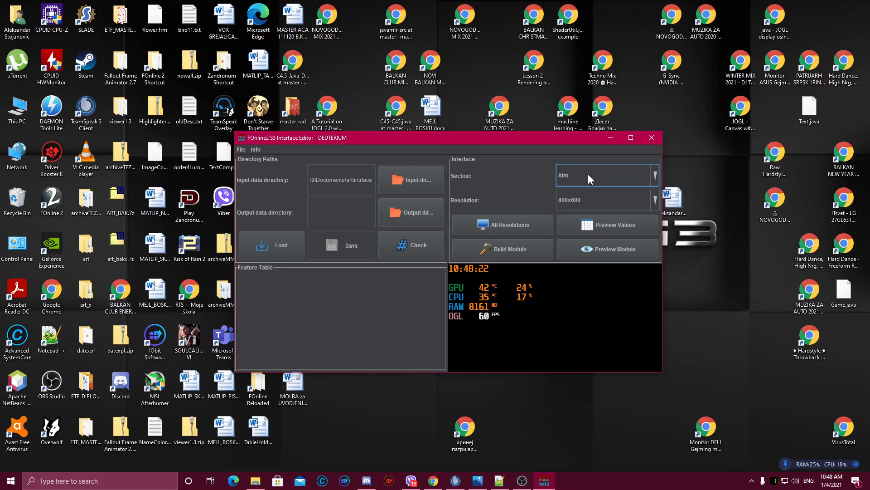
click(578, 226)
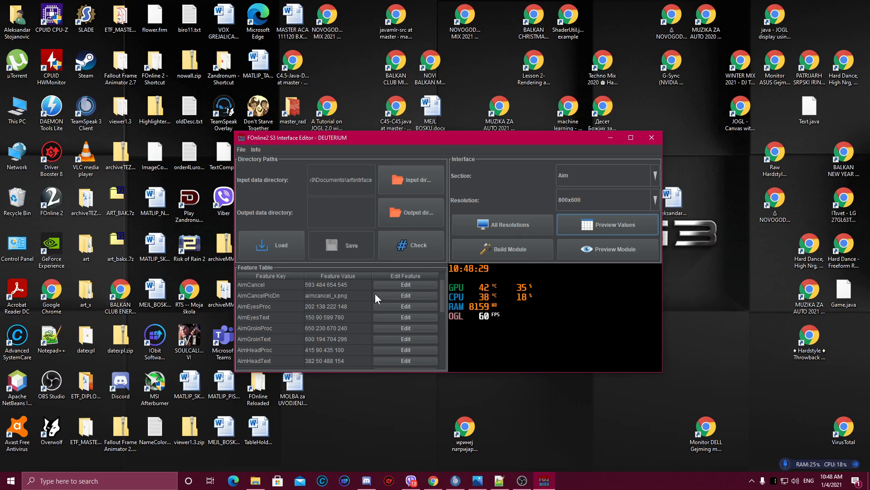
click(631, 138)
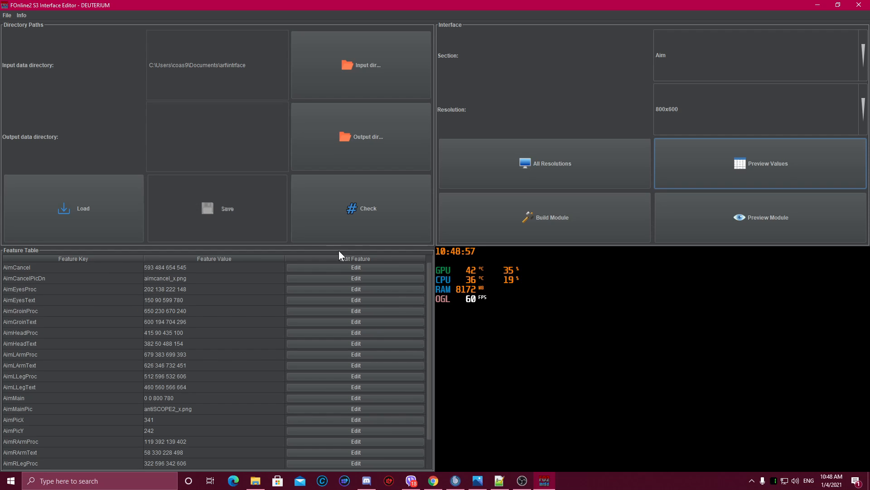
click(516, 219)
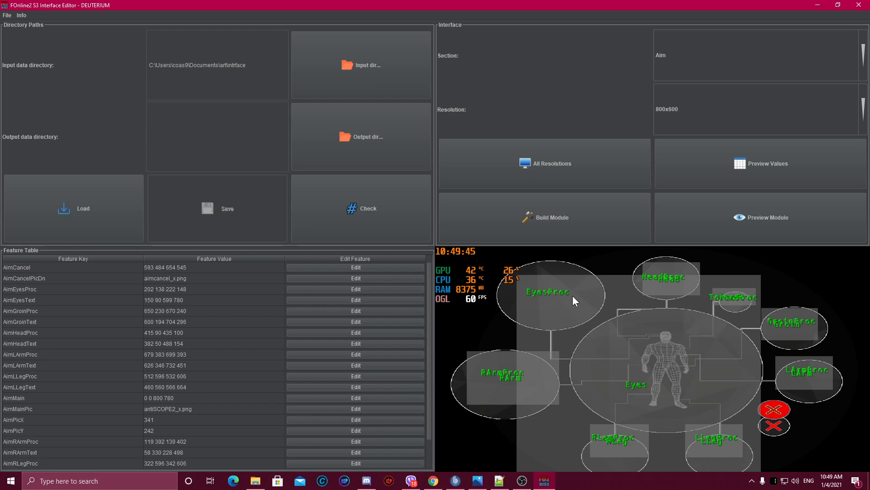
- Switch the section to Login, list its feature values at 800x600 and build the module
click(711, 67)
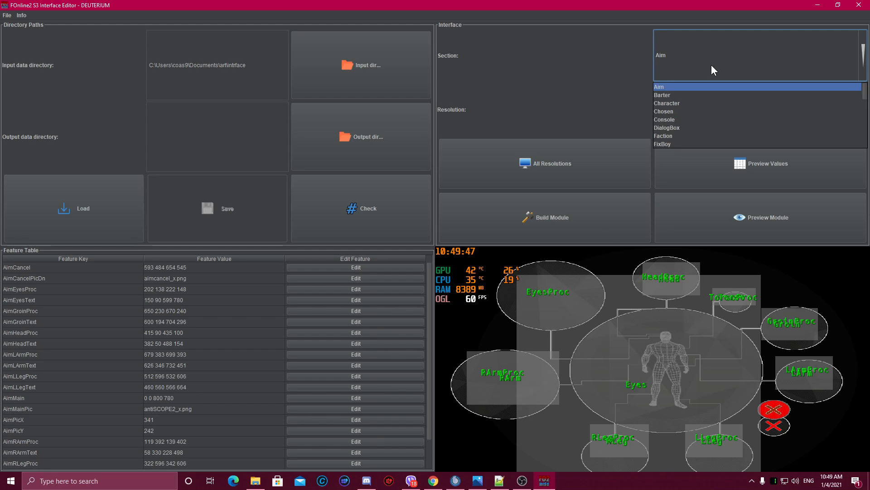
key(l)
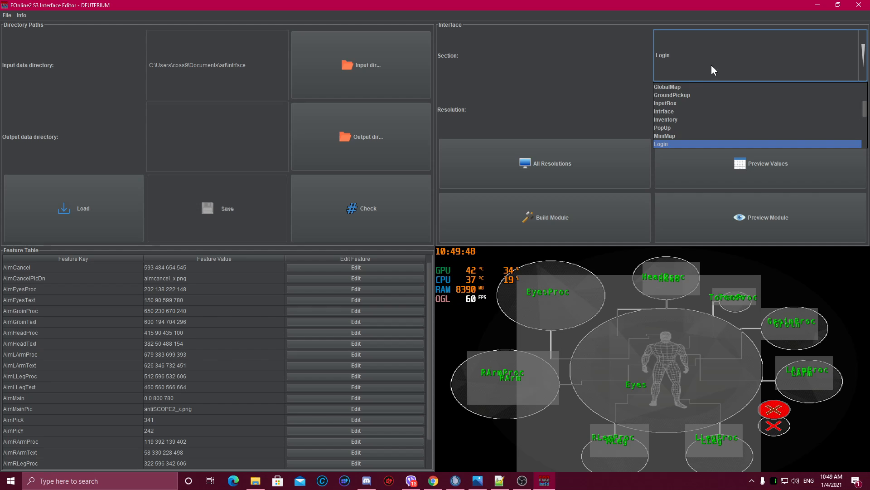
click(668, 143)
click(683, 163)
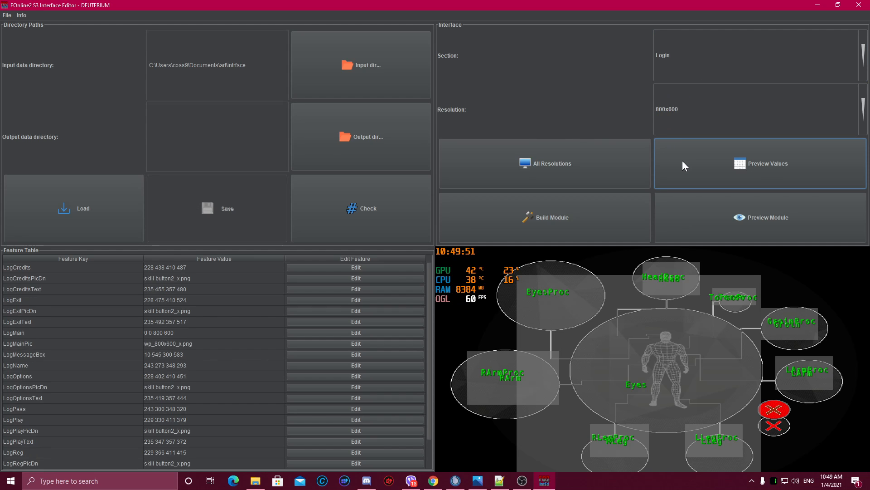
click(566, 220)
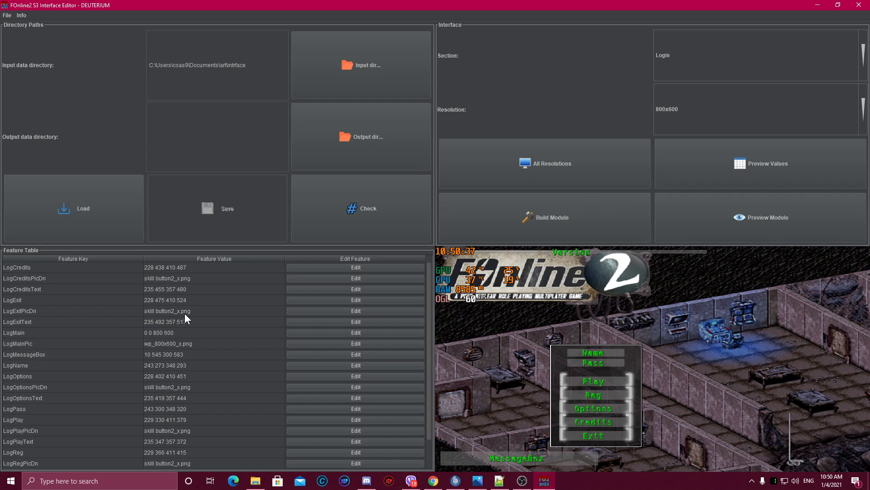
- Change the LogExitPicDn feature value to "skill button2_x.jpg"
click(319, 309)
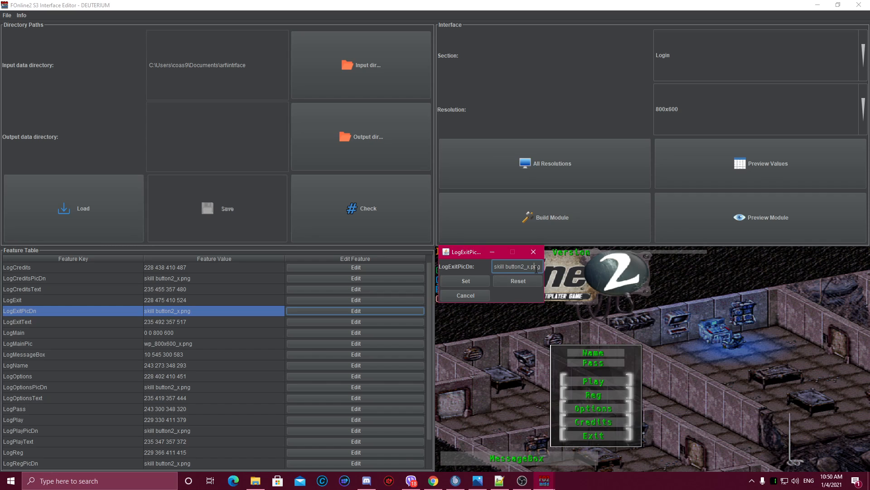
drag(540, 268, 532, 267)
click(470, 280)
click(469, 280)
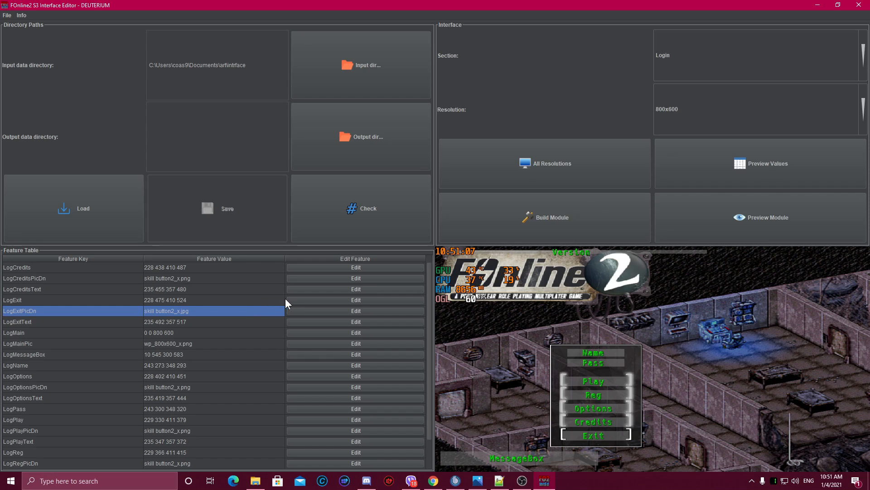
- Set both the top left and bottom right coordinates of the LogExitText feature to 0, 0
click(296, 322)
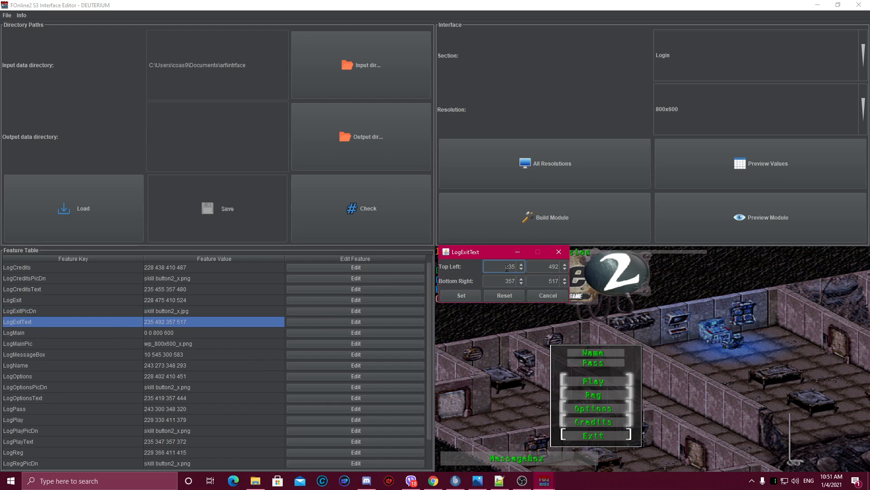
drag(507, 267, 516, 270)
double_click(544, 266)
text(0)
double_click(550, 281)
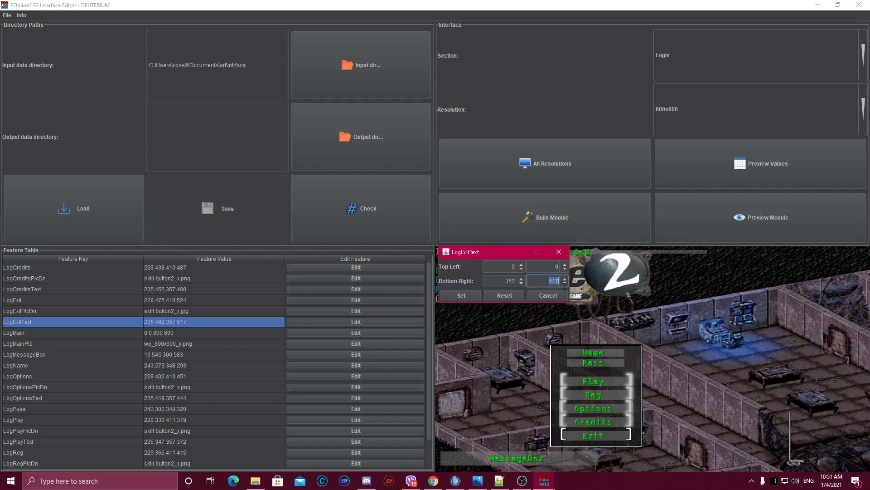
text(0)
double_click(499, 281)
text(0)
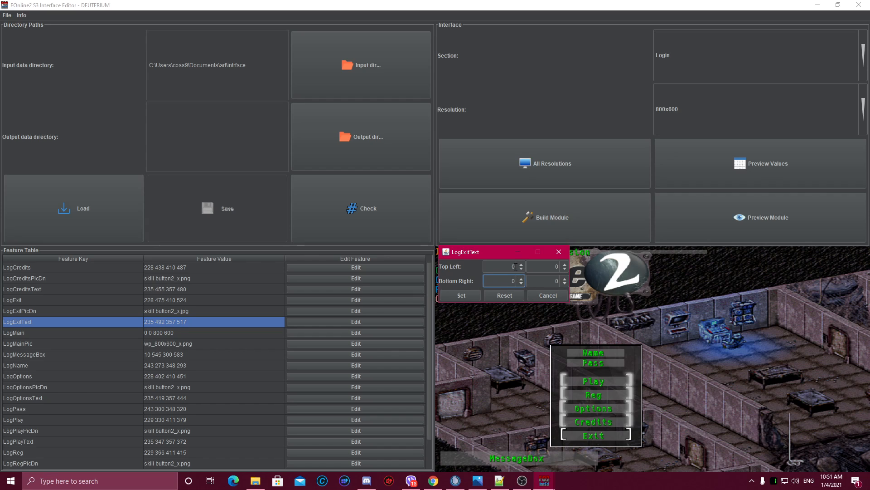
click(516, 267)
click(559, 281)
click(461, 295)
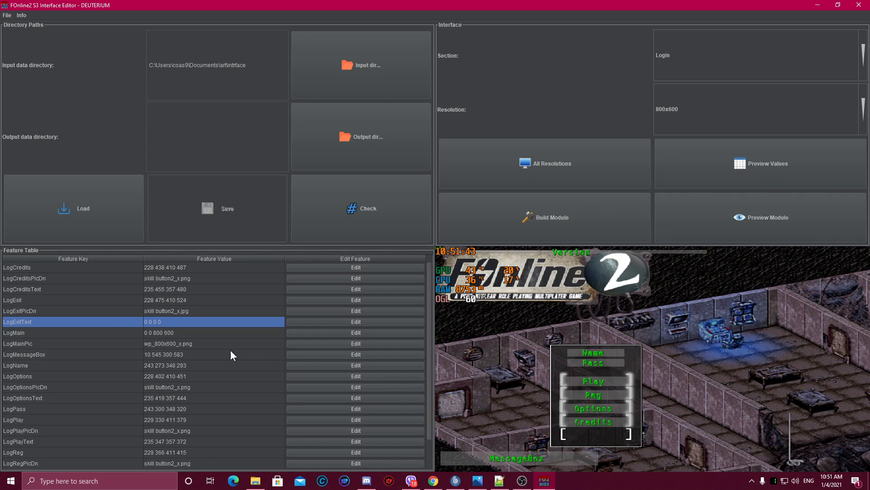
- Review the LogExitPicDn, LogExit and LogExitText rows of the Login feature table
click(34, 312)
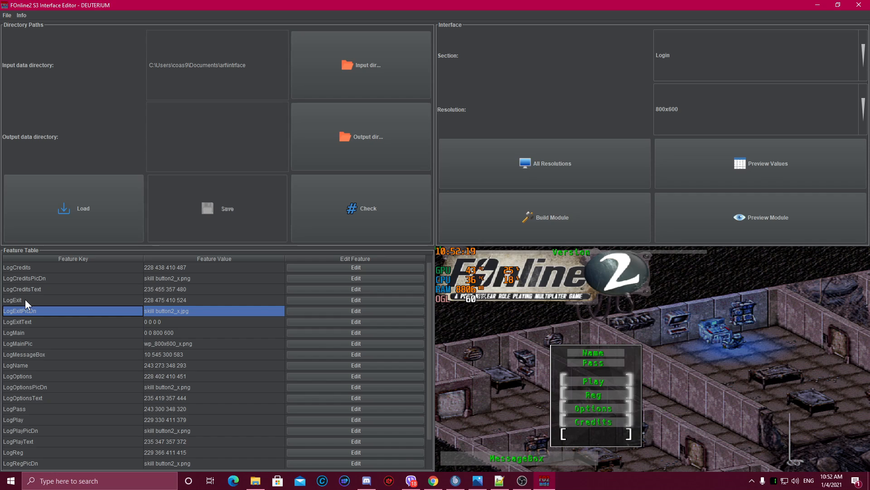
click(25, 299)
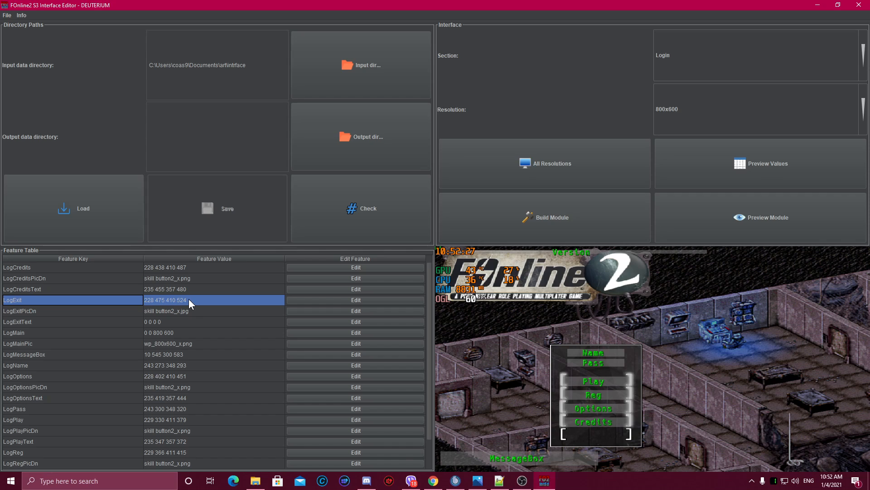
click(29, 322)
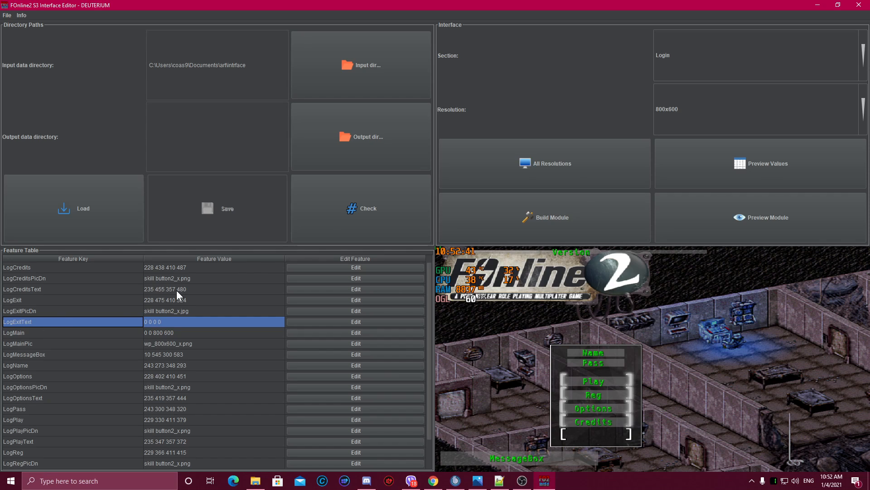
- Switch the section to FixBoy, list its feature values at 800x600 and build the module
click(682, 59)
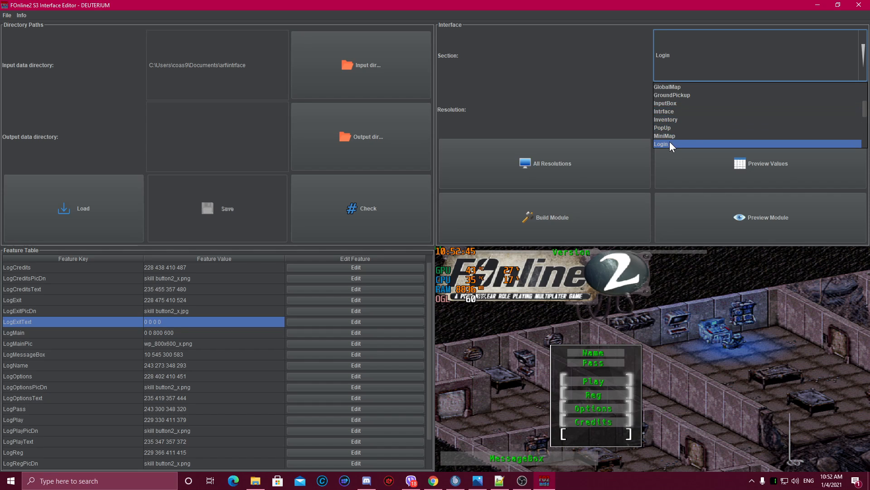
scroll(670, 144, up, 3)
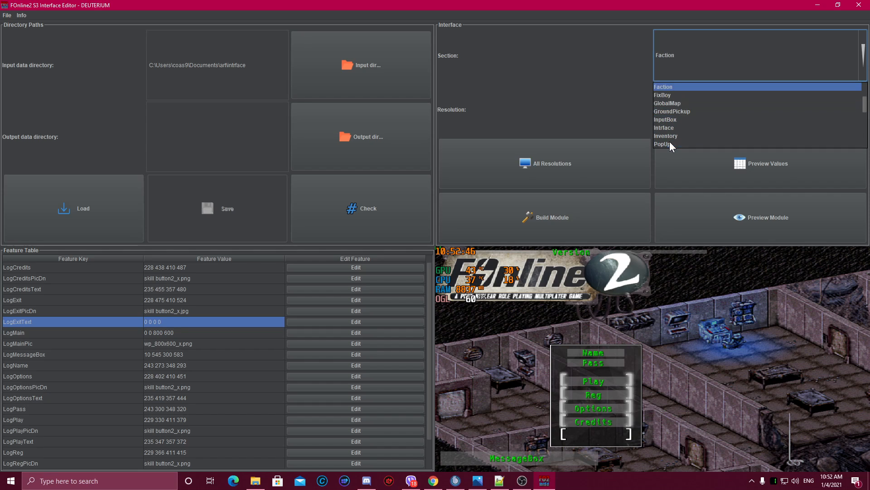
click(670, 97)
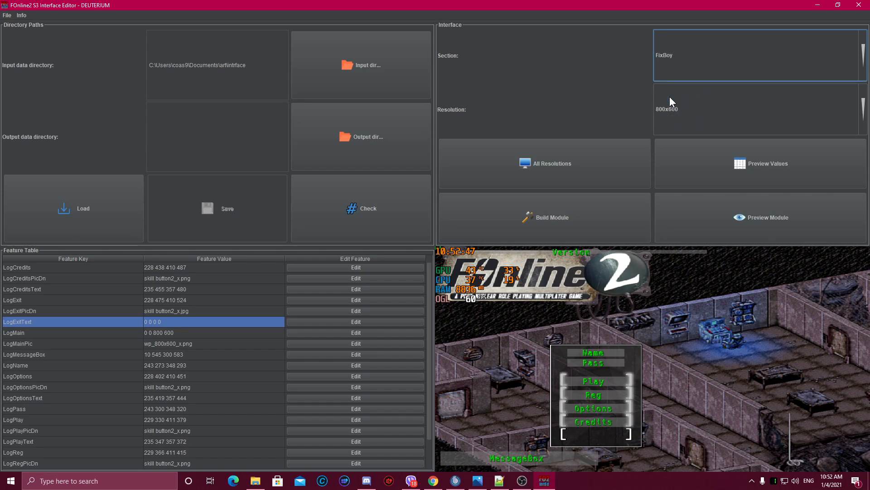
click(680, 162)
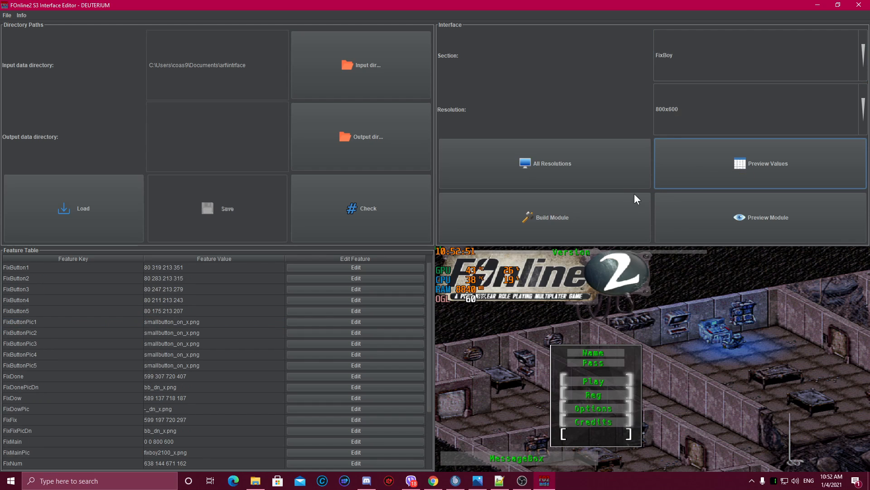
click(571, 220)
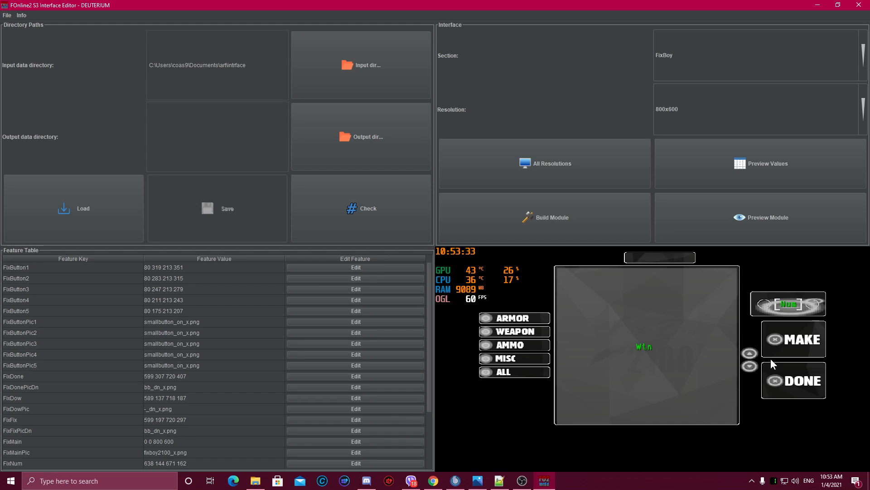
- Switch the section to Barter, list its feature values at 800x600 and build the module
click(715, 67)
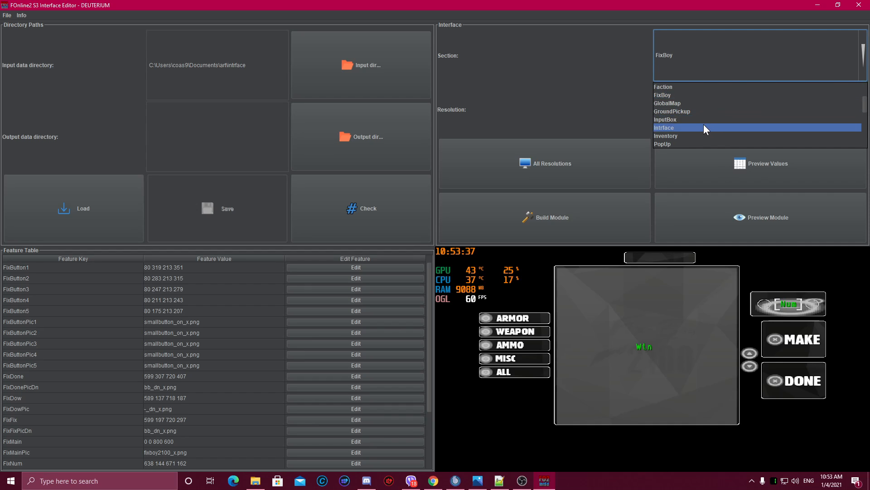
key(b)
click(674, 89)
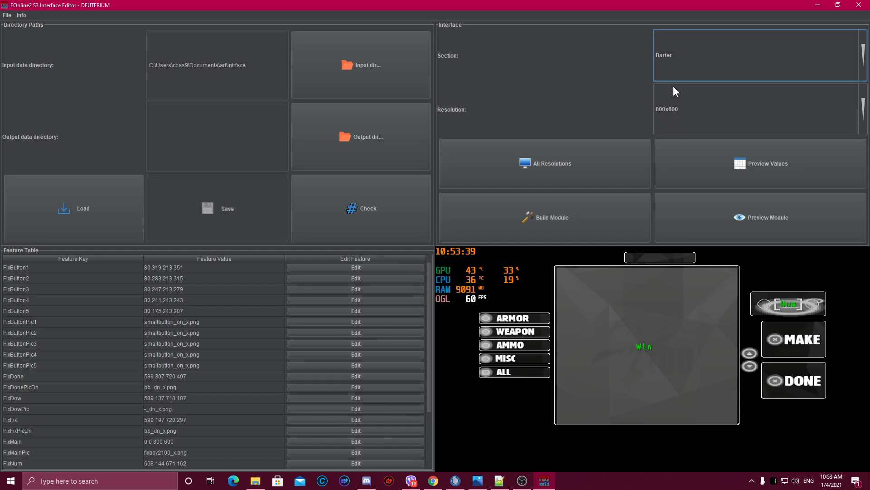
click(677, 158)
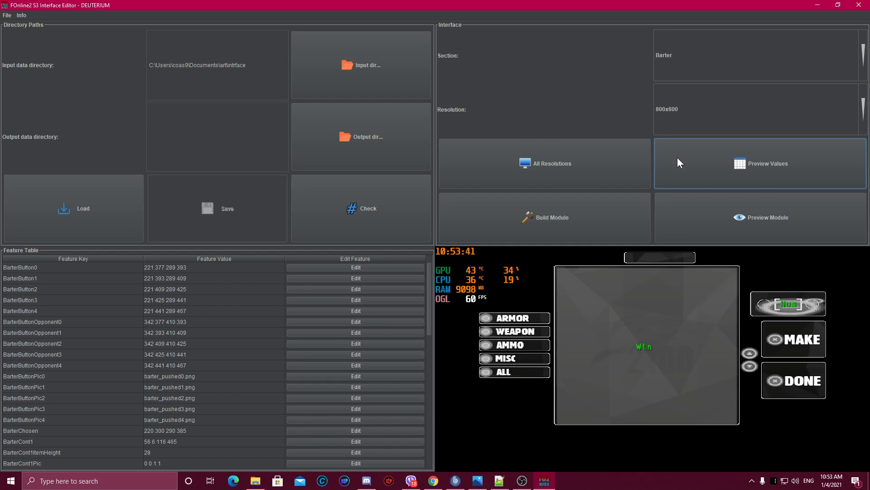
click(505, 220)
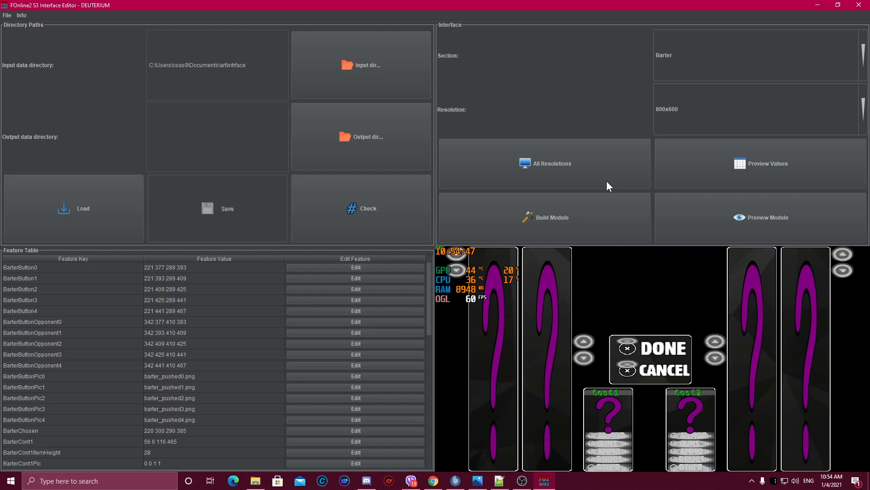
- Enable all resolutions, switch the section to Login, list its feature values and build the module
click(563, 174)
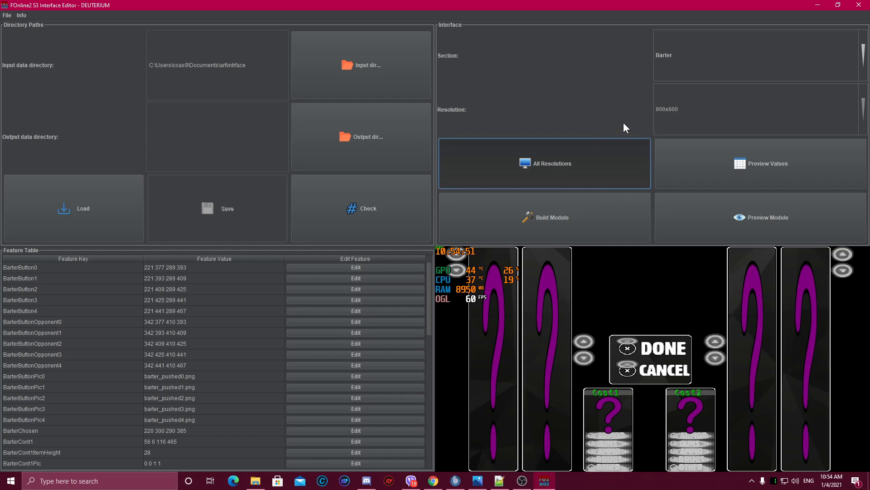
click(685, 55)
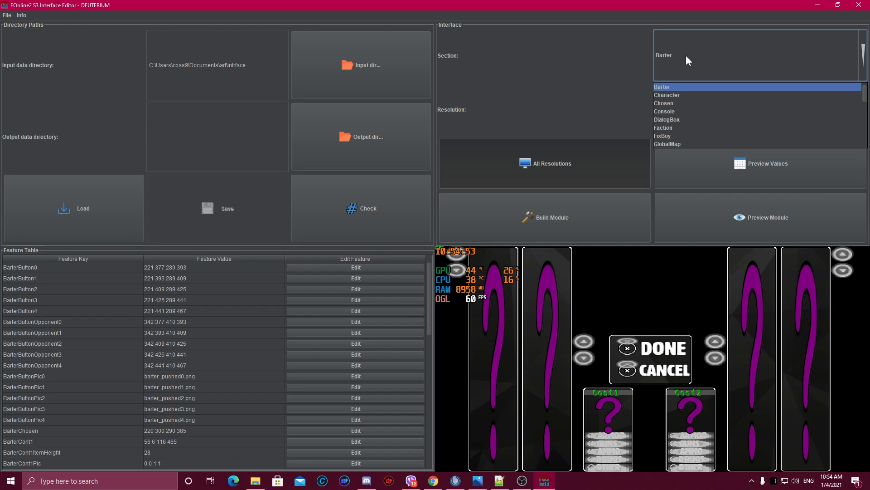
key(l)
click(676, 143)
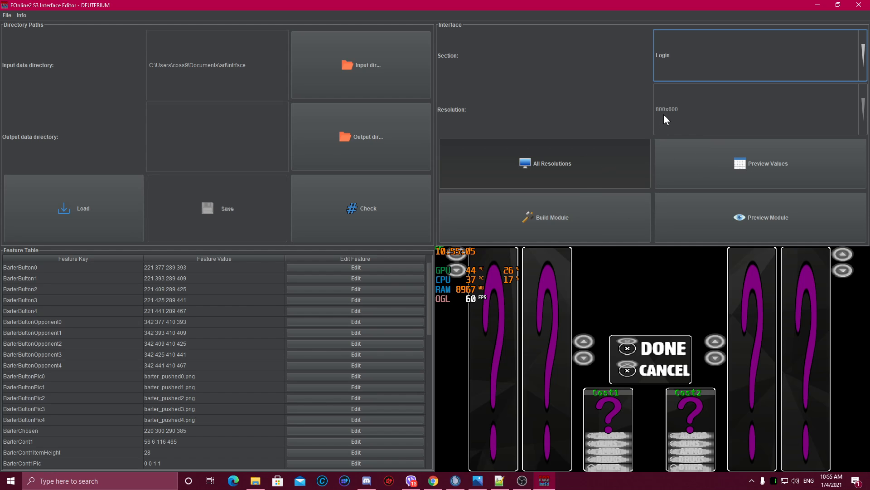
click(668, 165)
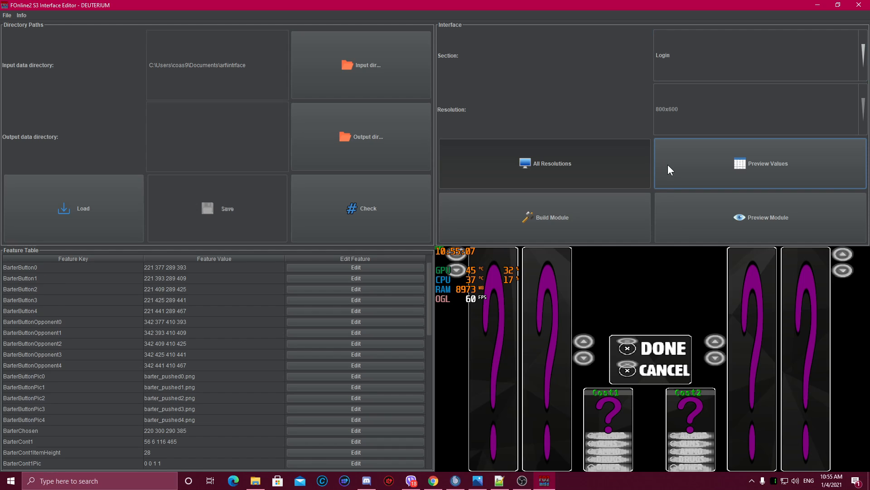
click(529, 220)
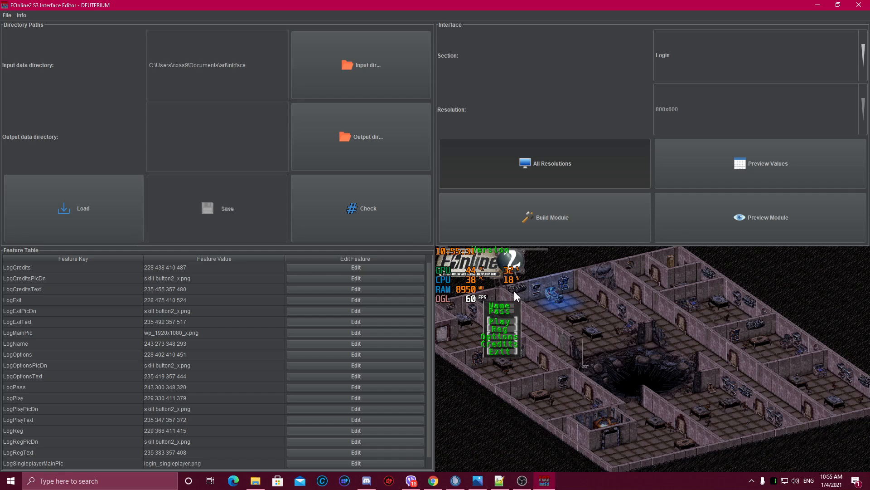
- Disable all resolutions, set the resolution to 1366x768, list the Login feature values and build the module
click(550, 165)
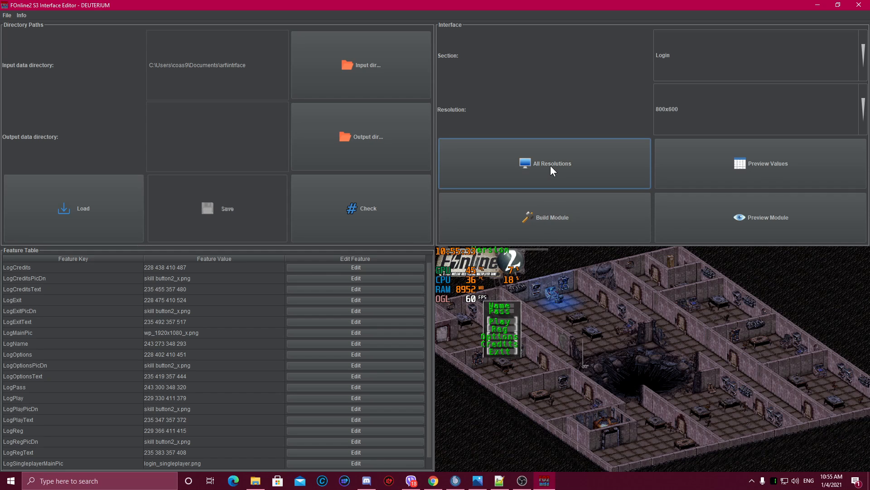
click(668, 102)
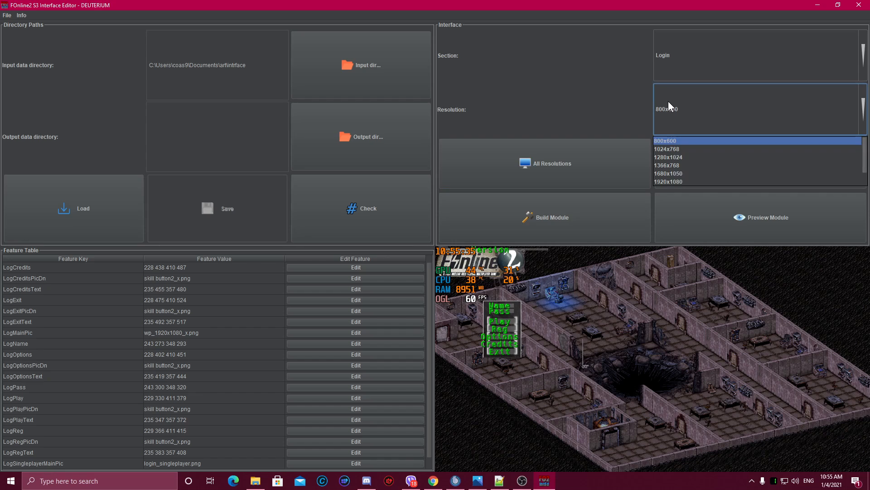
click(674, 164)
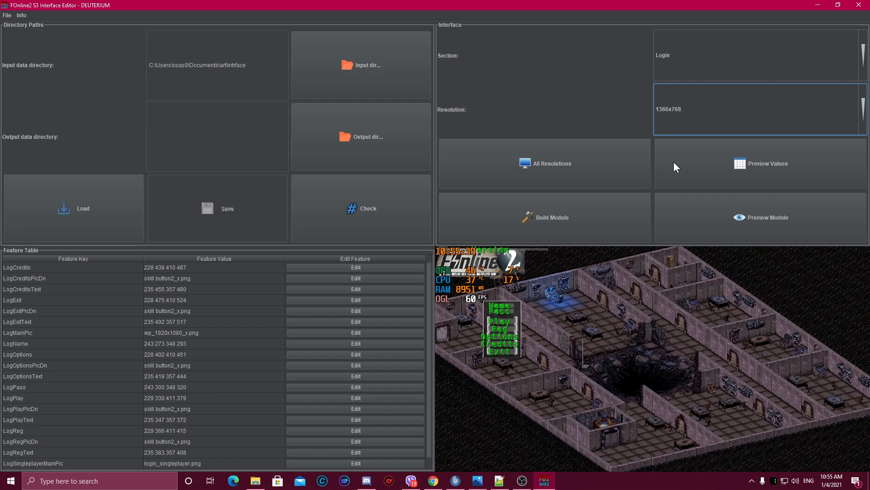
click(674, 162)
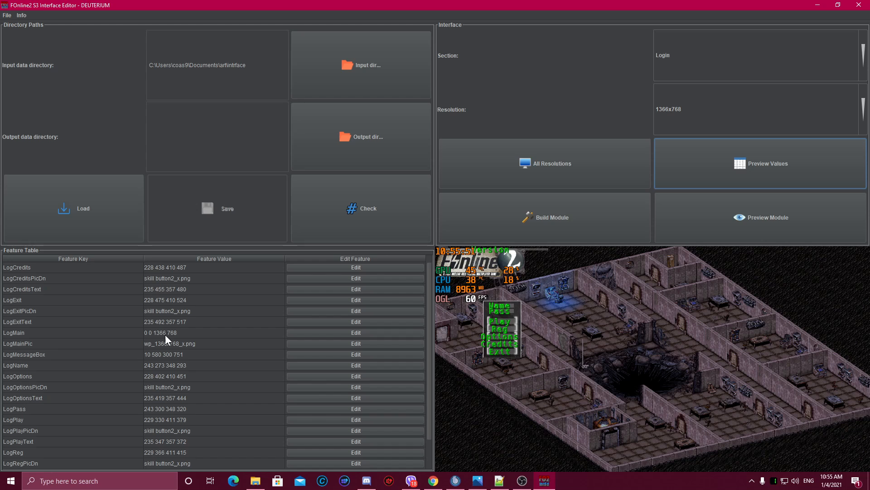
click(496, 219)
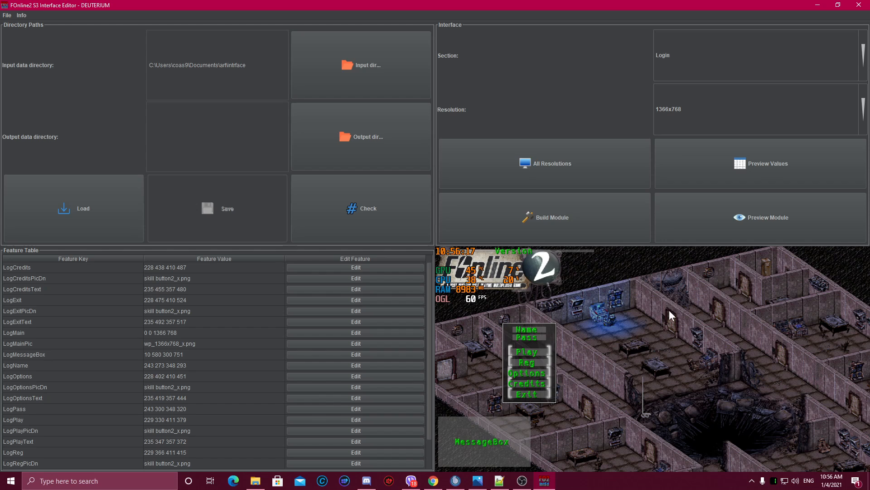
- Preview the Login module in a separate window, close the preview and restore the editor window to its smaller size
click(678, 222)
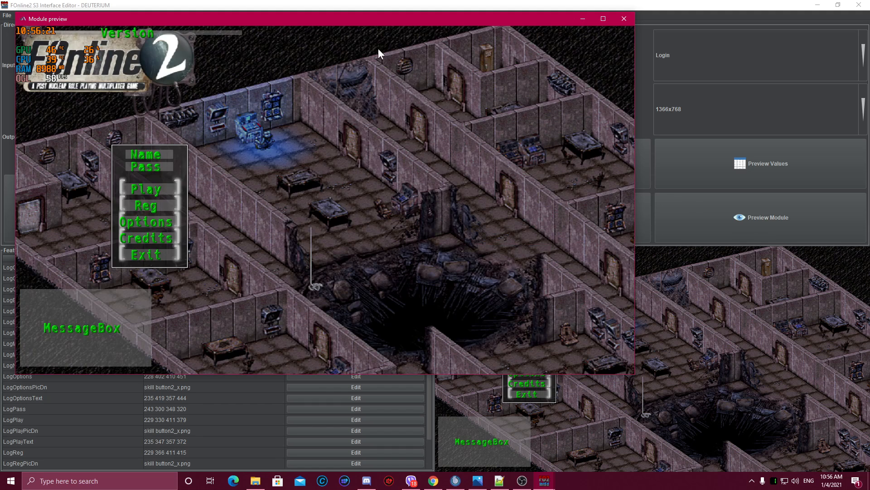
drag(336, 21, 419, 72)
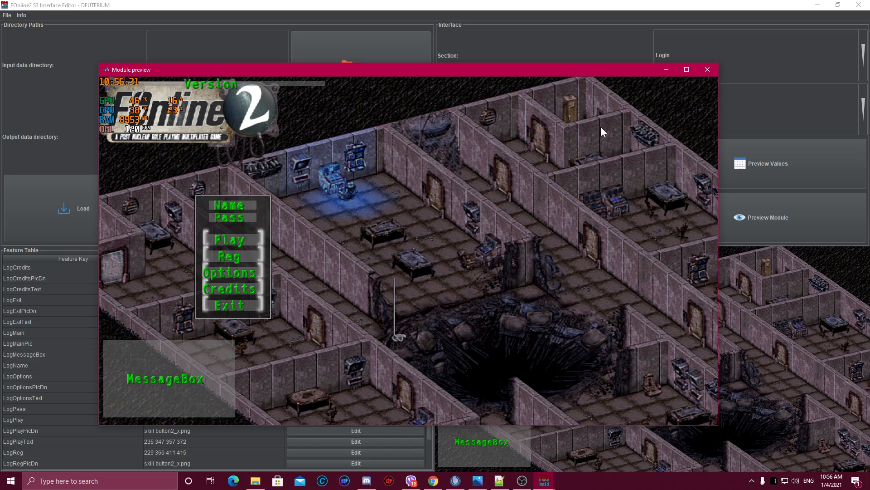
click(703, 70)
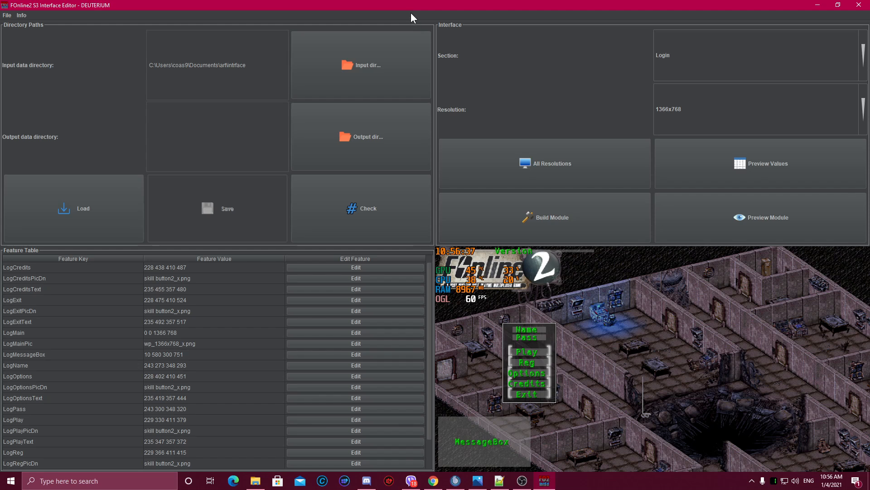
drag(407, 4, 420, 109)
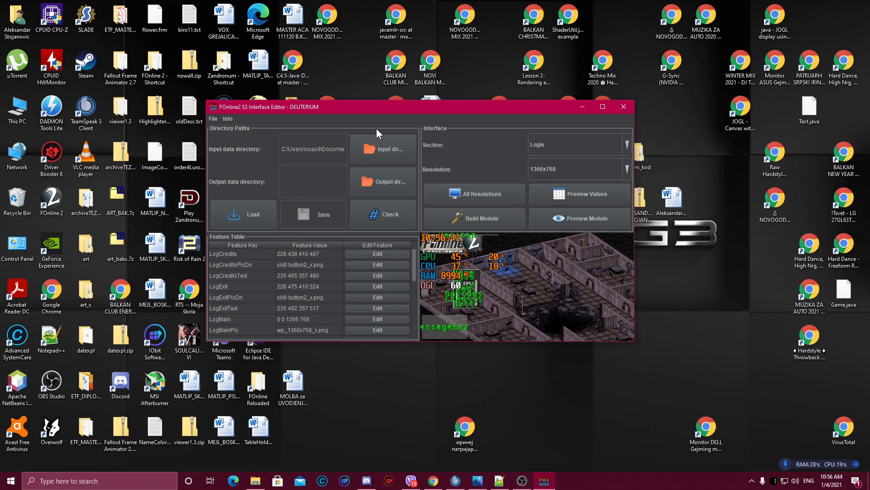
click(216, 118)
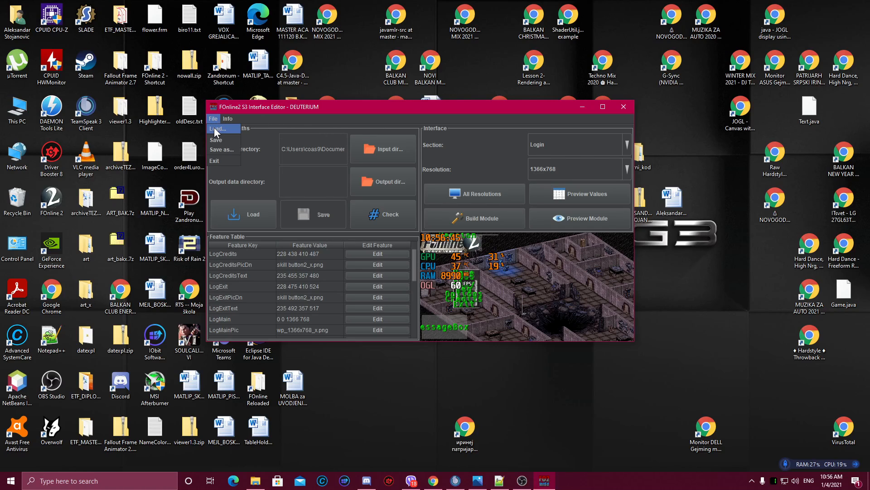
click(214, 129)
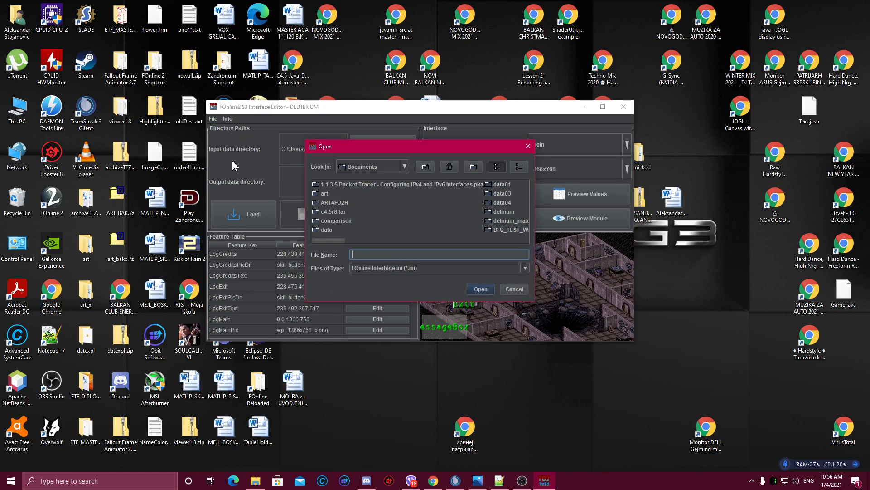
click(514, 289)
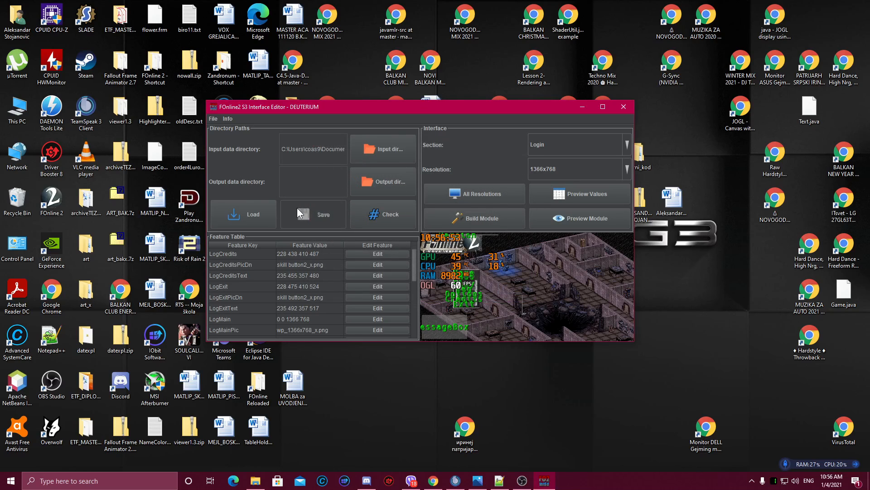
- Load the interface ini file from comparison\fo2_pureblackblue\art\intrface and check the loaded interface for errors
click(213, 119)
click(217, 126)
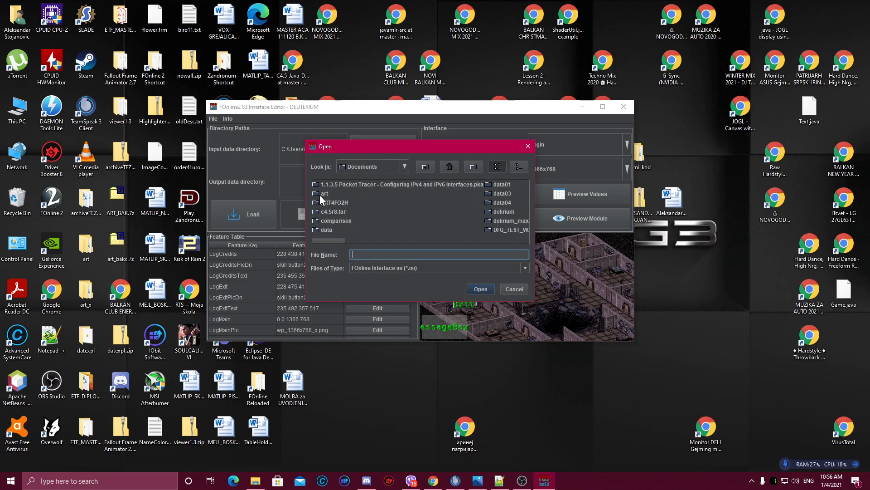
double_click(312, 221)
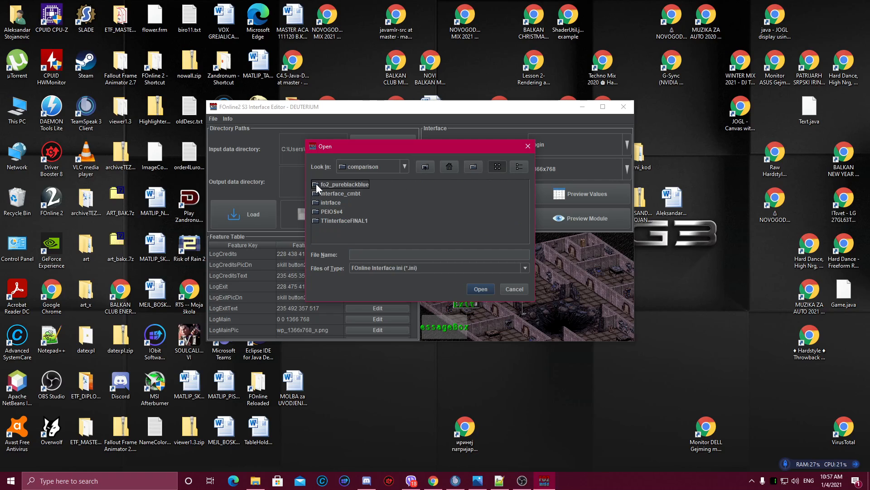
double_click(316, 184)
double_click(316, 184)
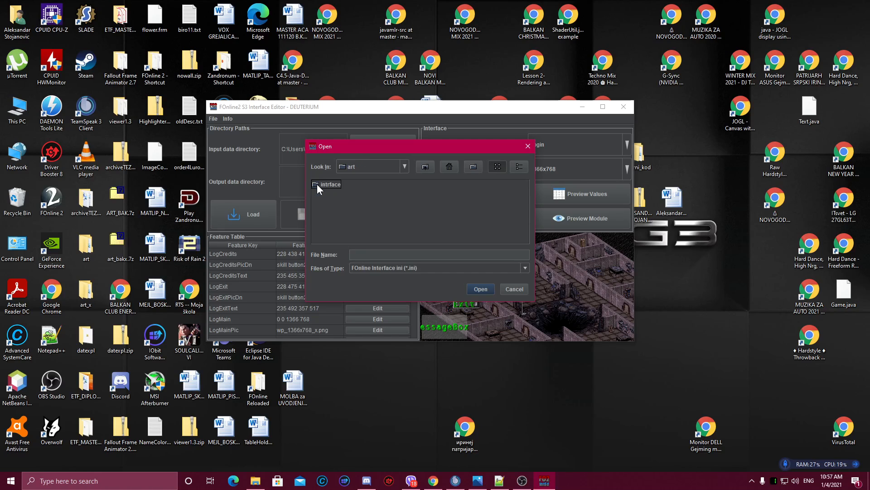
double_click(317, 184)
click(322, 194)
click(474, 290)
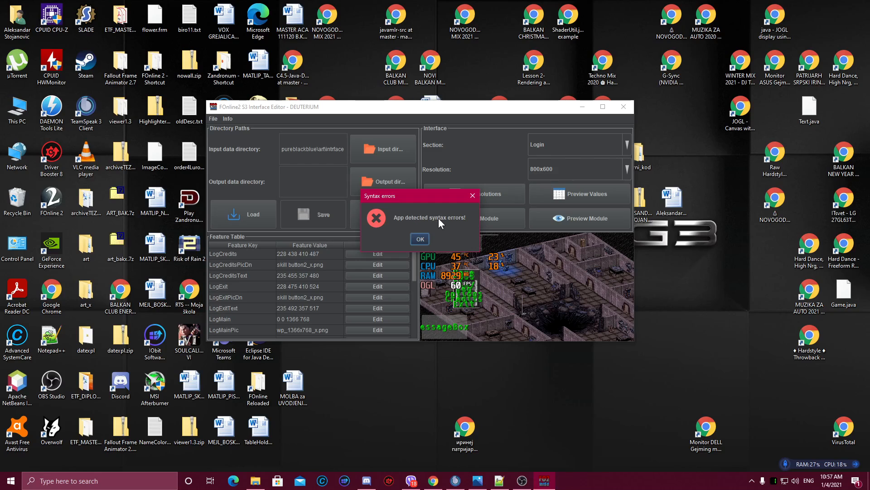
click(418, 239)
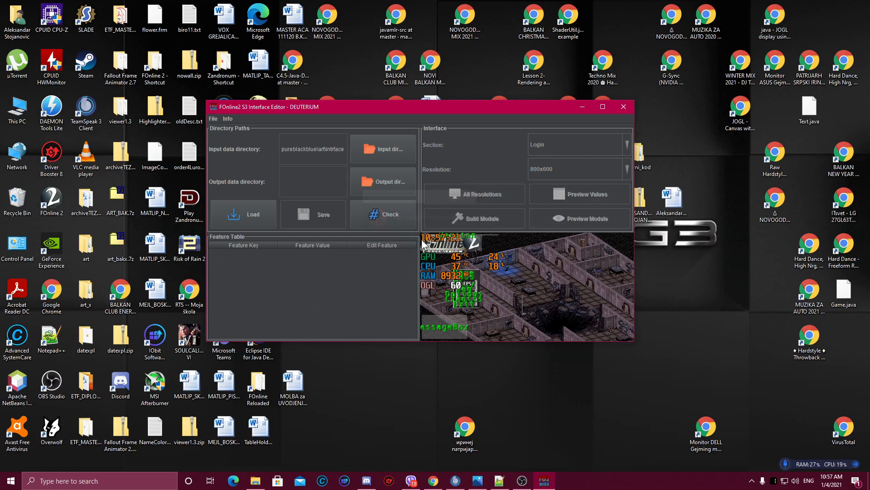
click(383, 219)
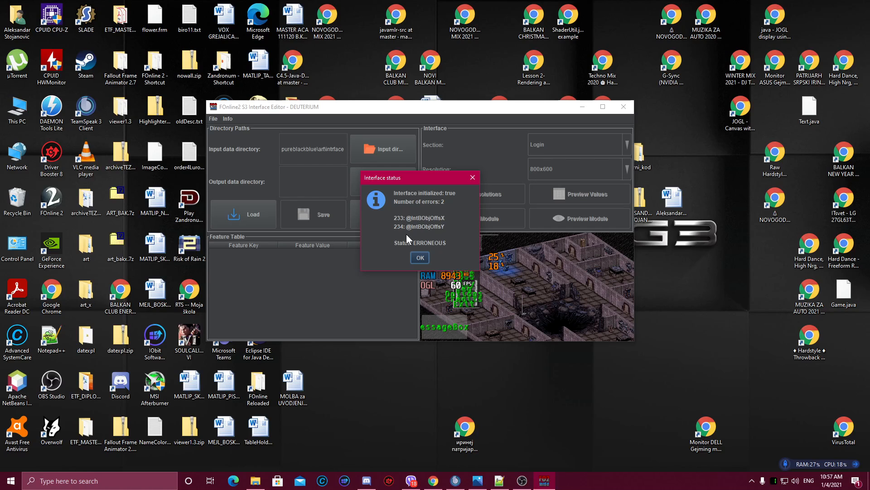
- Browse to Documents\comparison\fo2_pureblackblue\art\intrface in File Explorer and open default.ini in Notepad++
double_click(17, 108)
click(178, 221)
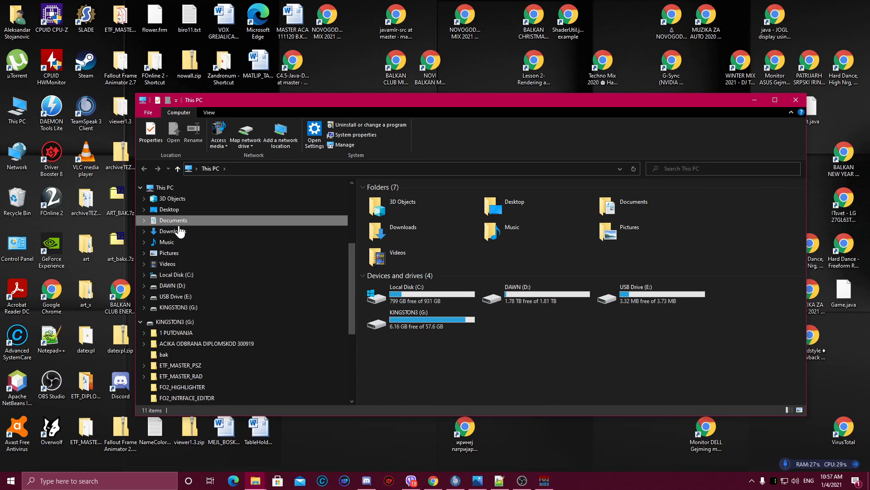
double_click(391, 238)
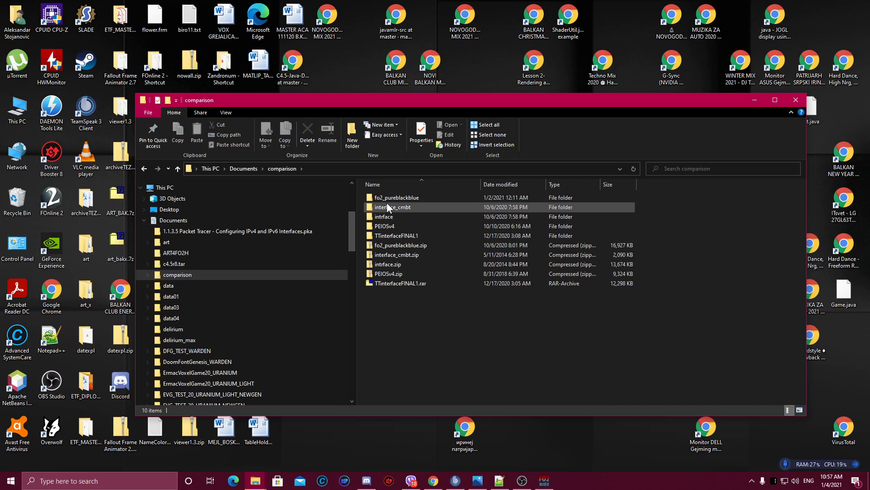
double_click(393, 198)
double_click(395, 202)
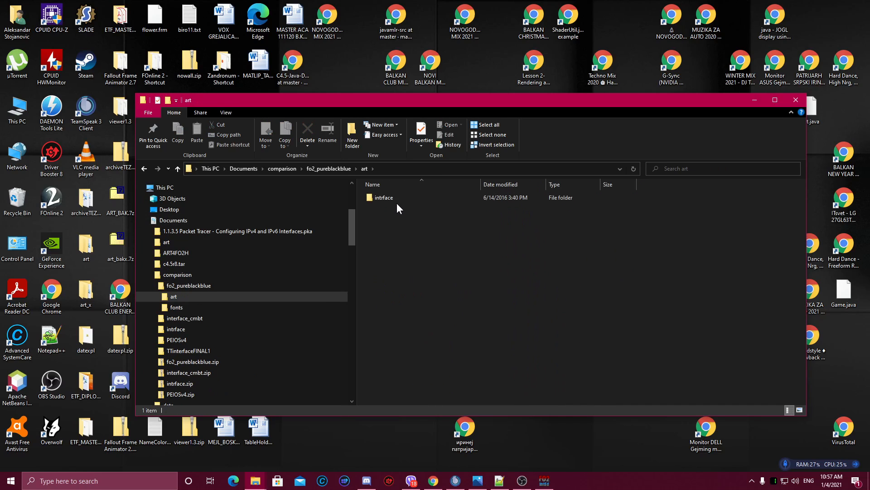
double_click(393, 200)
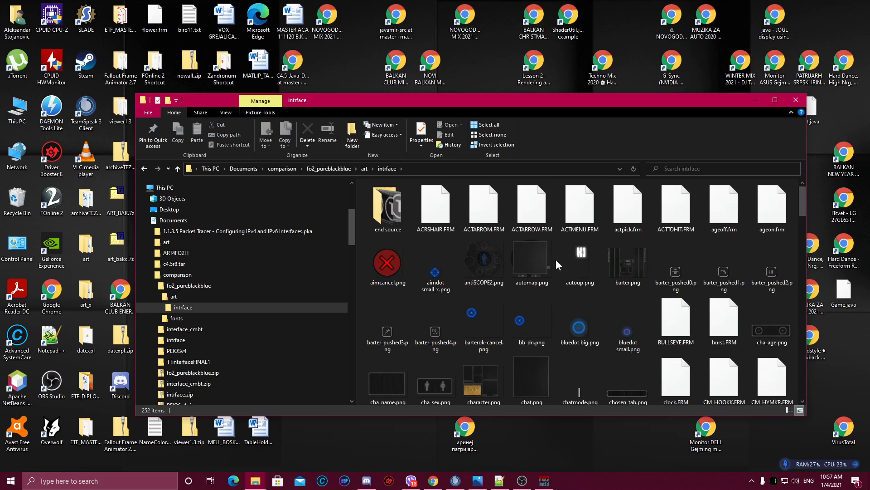
click(586, 284)
key(d)
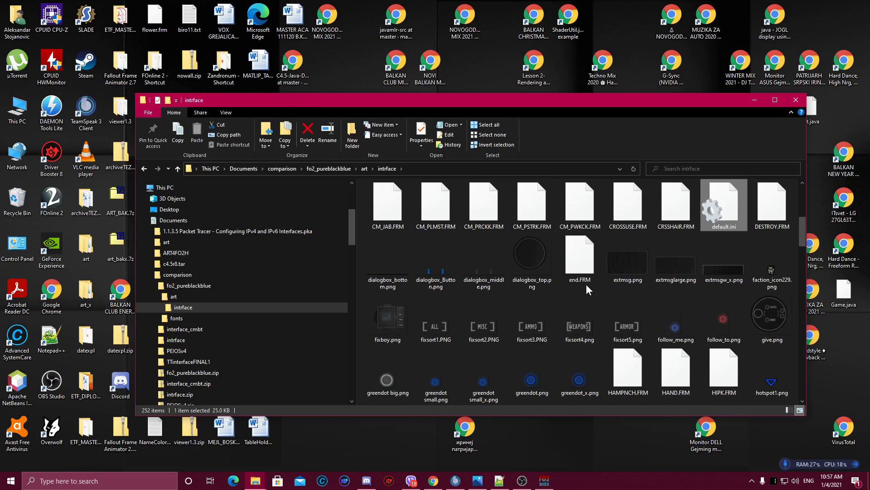
right_click(719, 208)
click(748, 291)
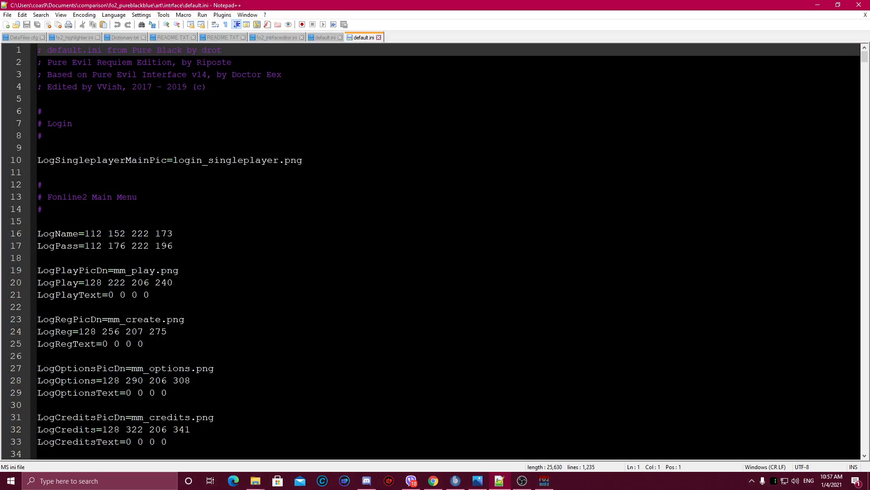
- Locate the IntBObjOffsX and IntBObjOffsY lines in the Game interface section and place the cursor before IntBObjOffsX
scroll(861, 155, down, 20)
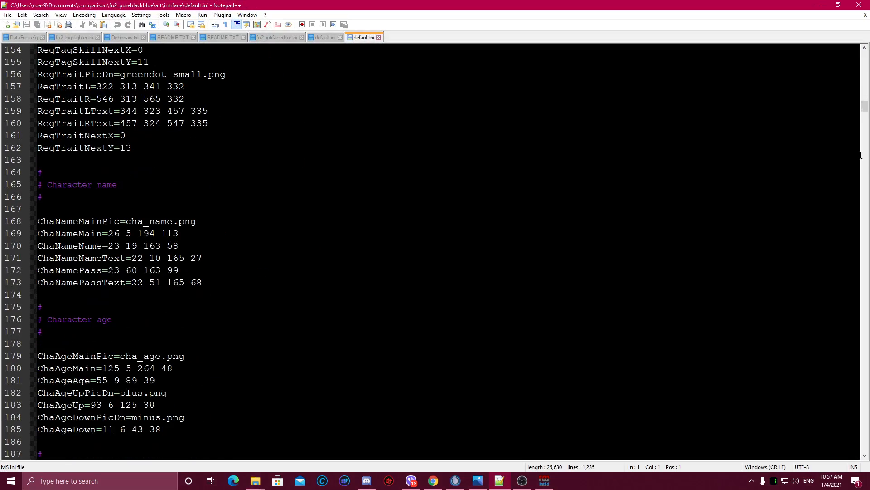
drag(864, 106, 853, 125)
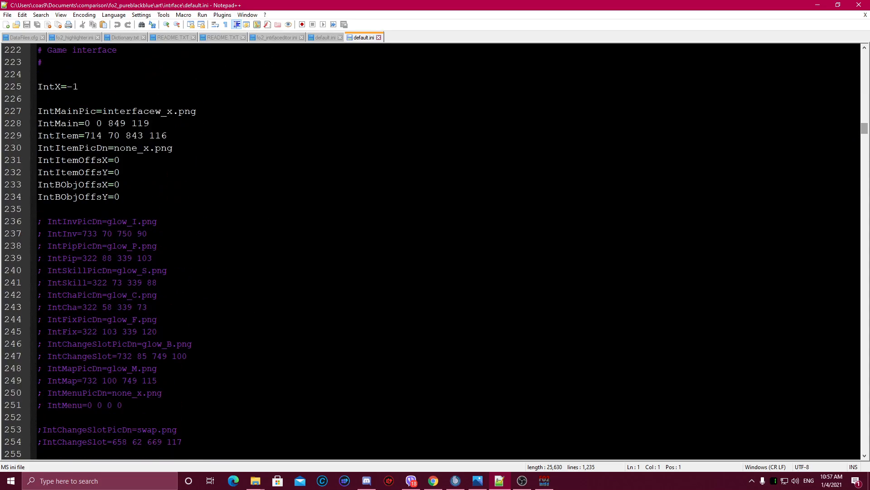
drag(122, 197, 37, 184)
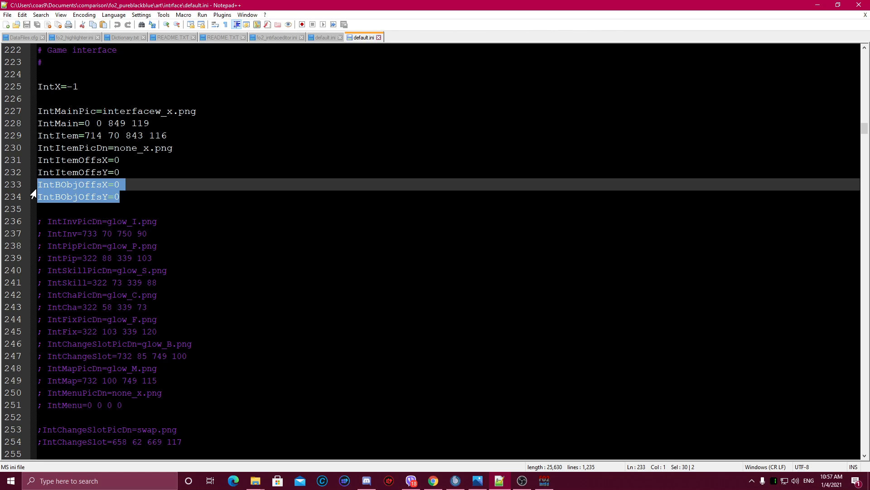
click(39, 189)
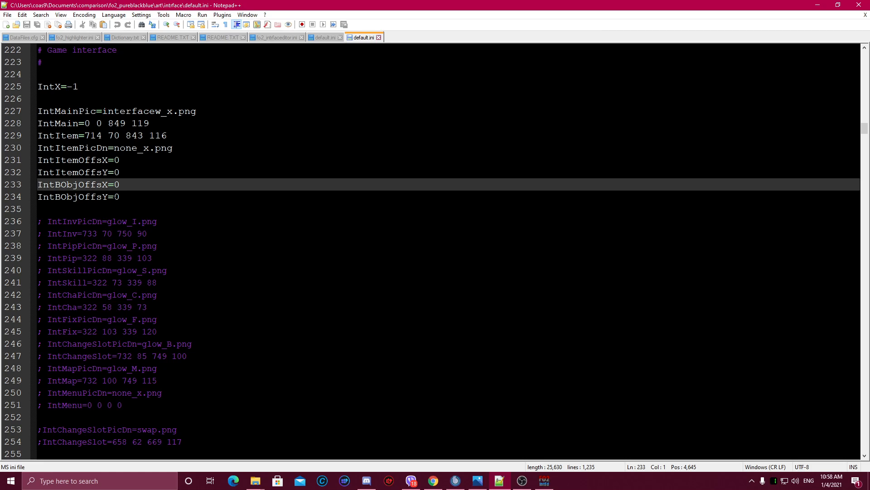
- Examine the IgnoreErrors setting in fo2_intrfaceditor.ini and return to the pureblackblue default.ini
click(268, 37)
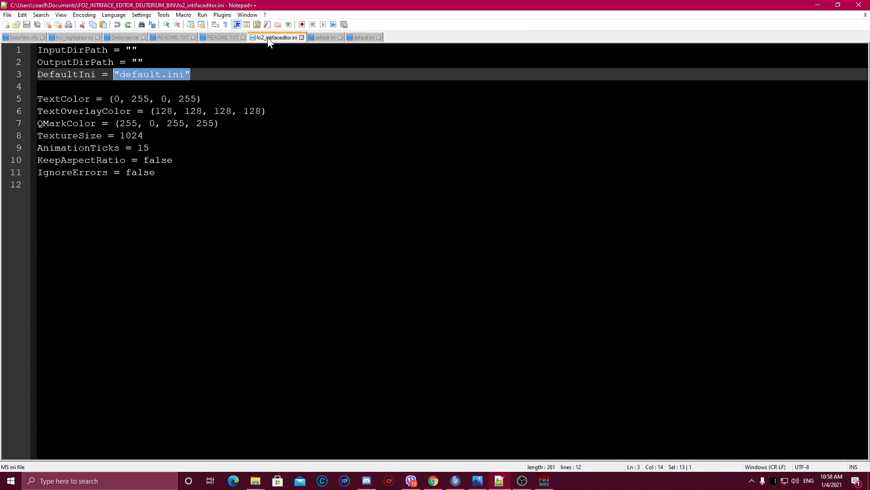
drag(155, 172, 127, 172)
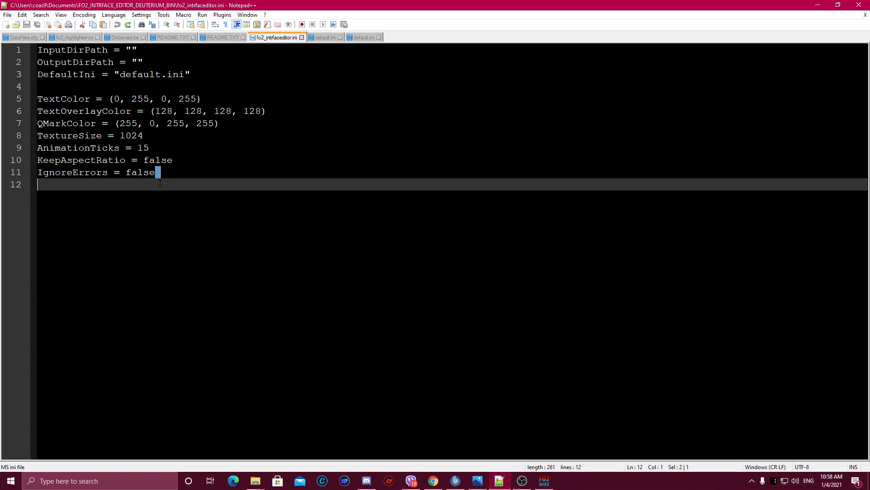
click(361, 37)
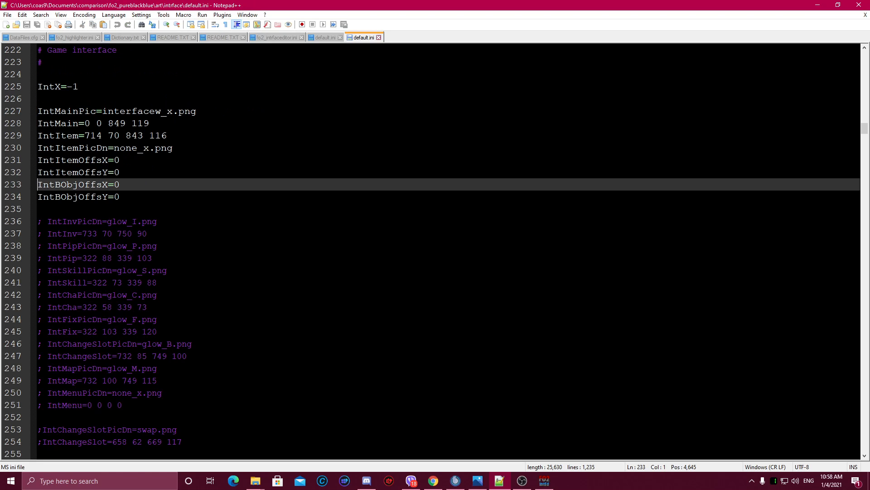
- Comment out the IntBObjOffsX and IntBObjOffsY lines with # and save default.ini
text(#)
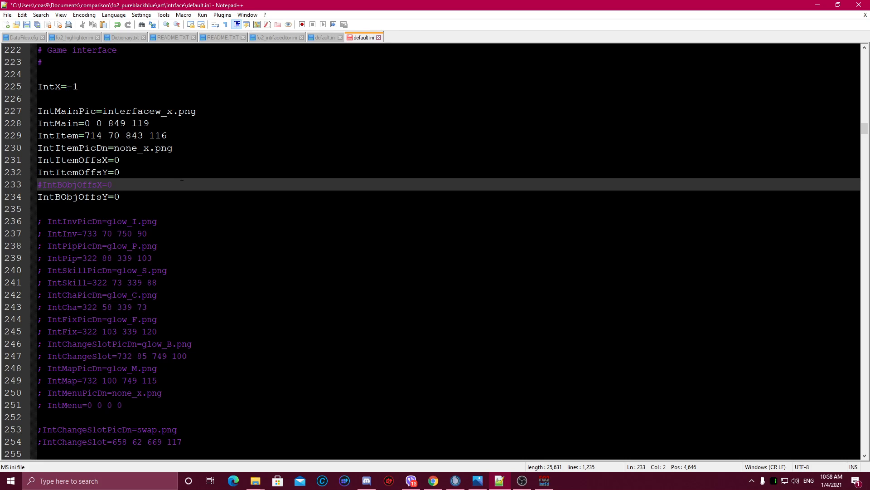
key(Down)
key(Home)
text(#)
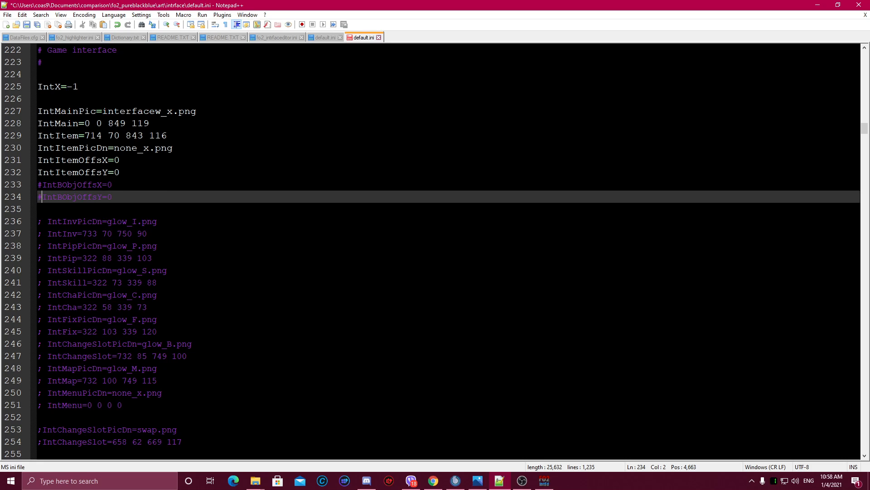
key(ctrl+s)
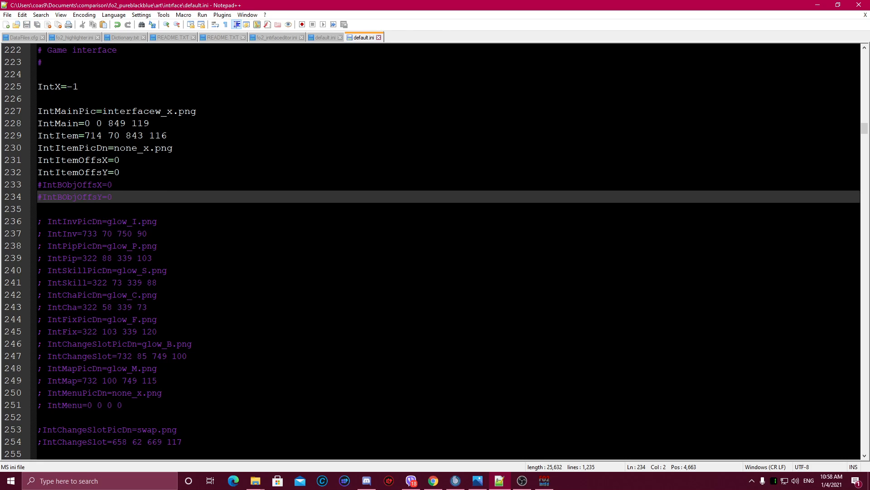
- Switch back to the FOnline2 S3 Interface Editor, dismiss the interface status and reload the interface from the input directory
click(818, 5)
click(749, 102)
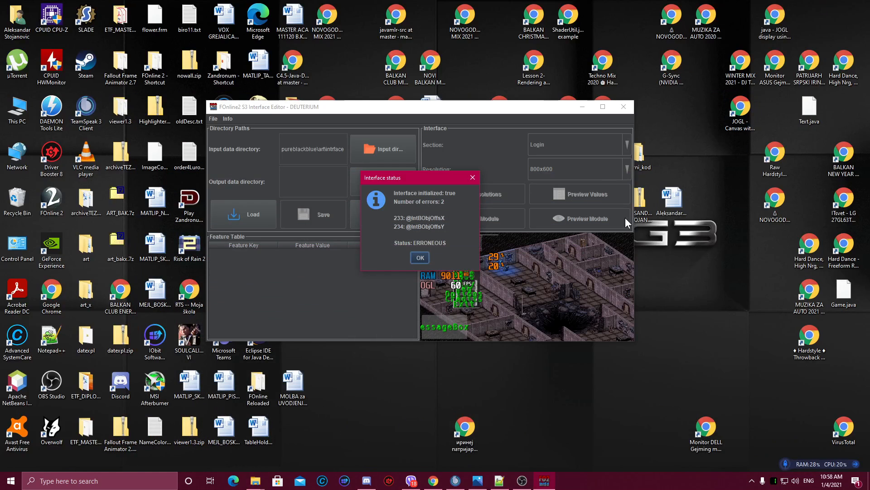
click(415, 254)
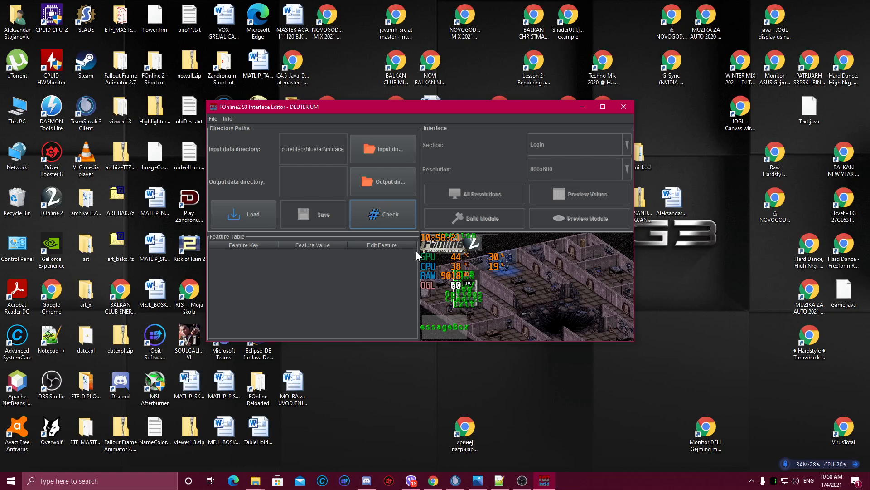
click(265, 219)
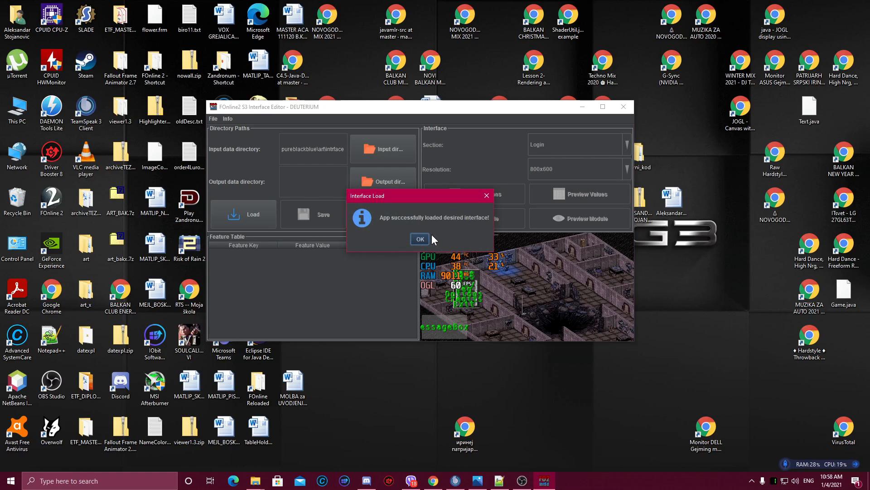
click(420, 238)
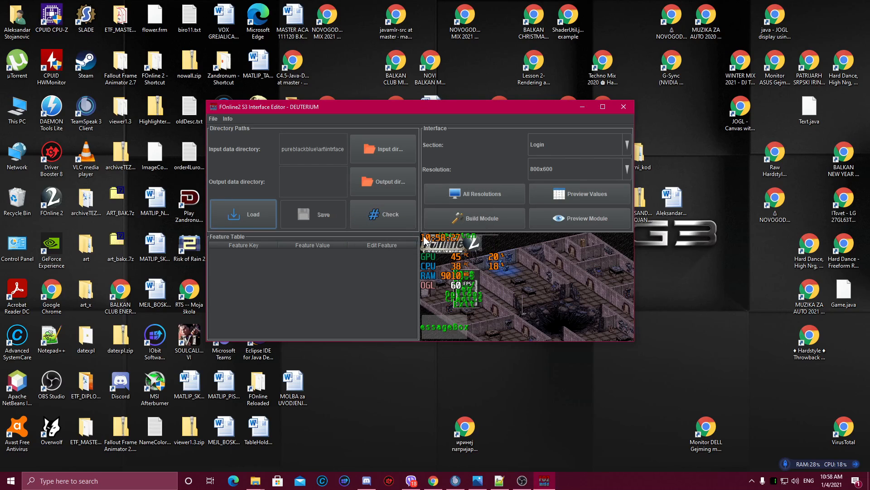
- Set the resolution to 1280x1024, maximize the editor window, list the Login feature values and build the module
click(569, 192)
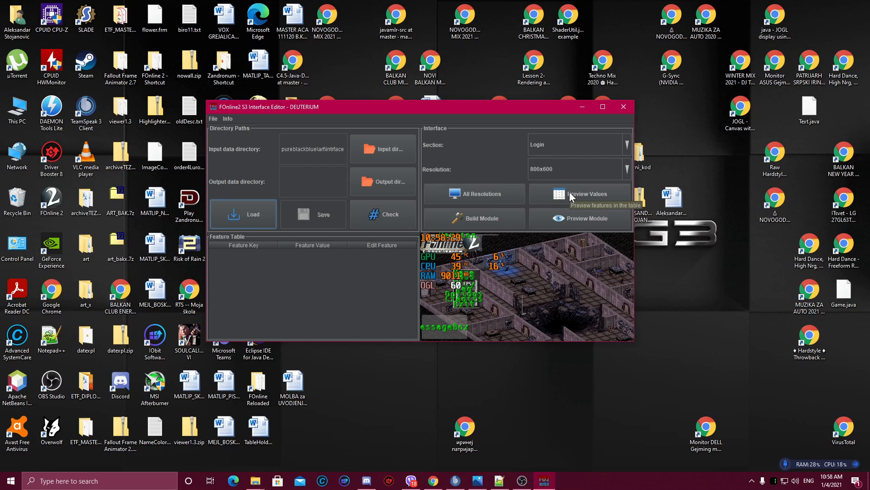
click(544, 163)
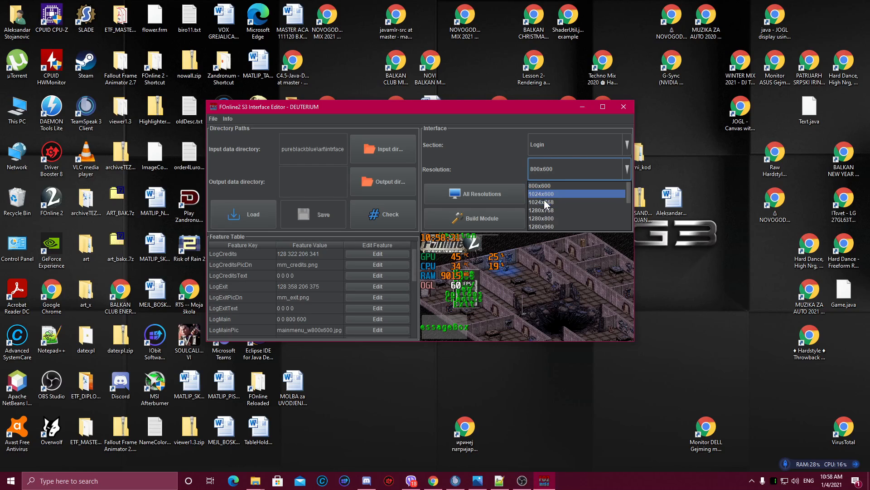
scroll(545, 211, down, 1)
click(546, 211)
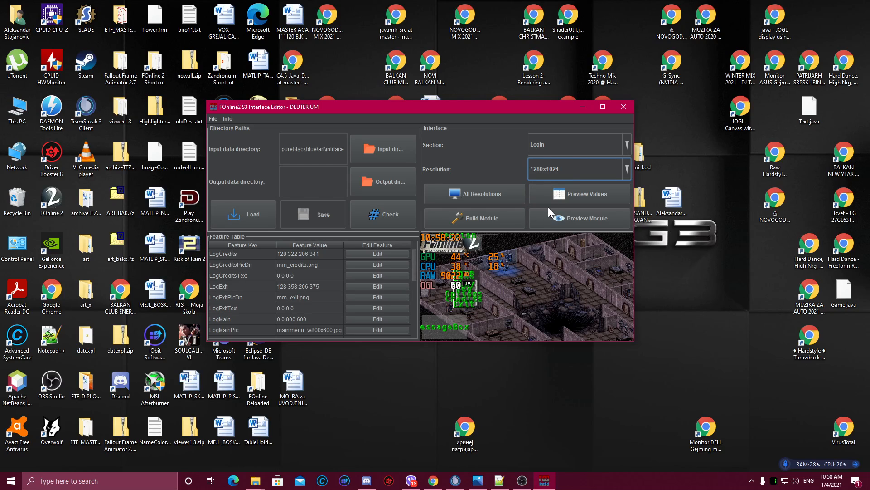
click(602, 107)
click(693, 171)
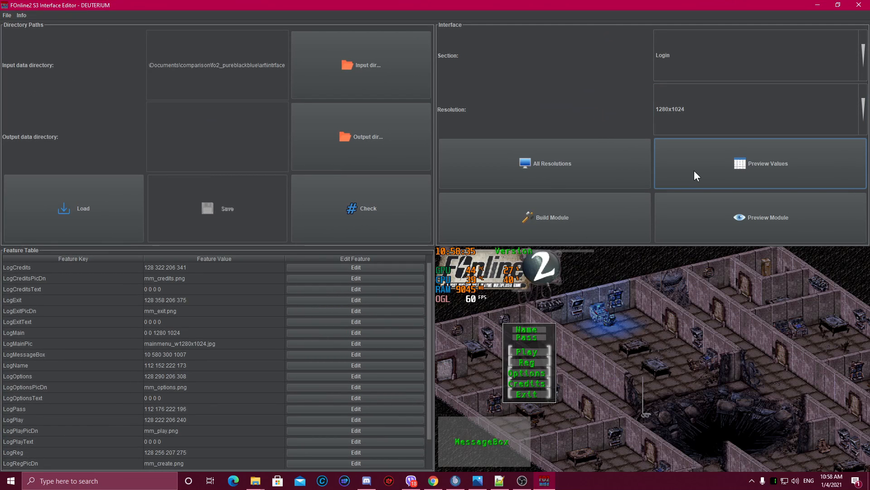
click(594, 211)
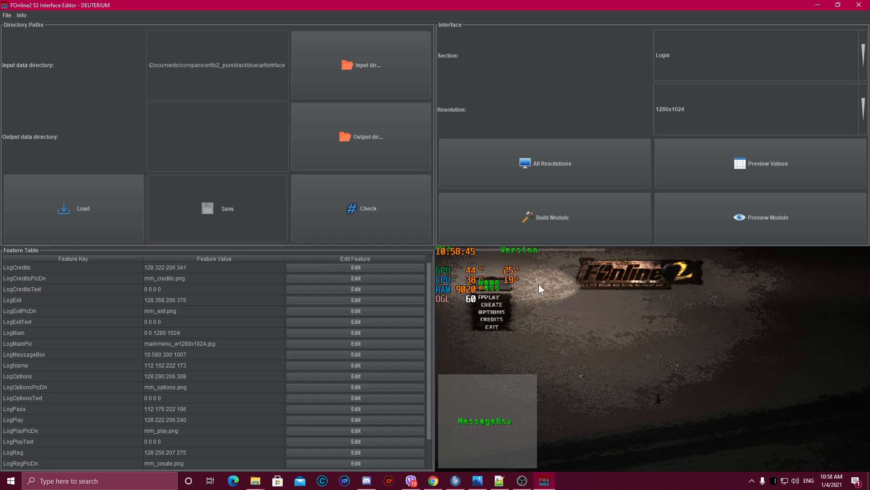
- Switch the section to GlobalMap and build its module at 1280x1024
click(695, 55)
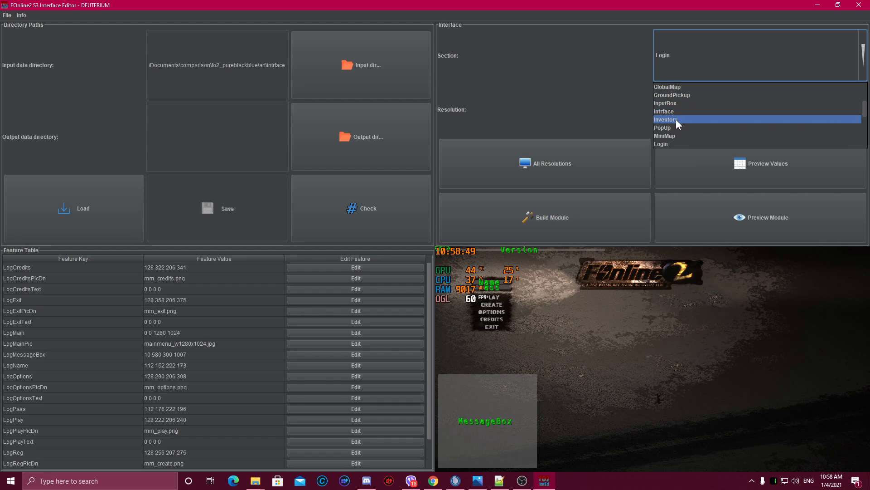
click(675, 89)
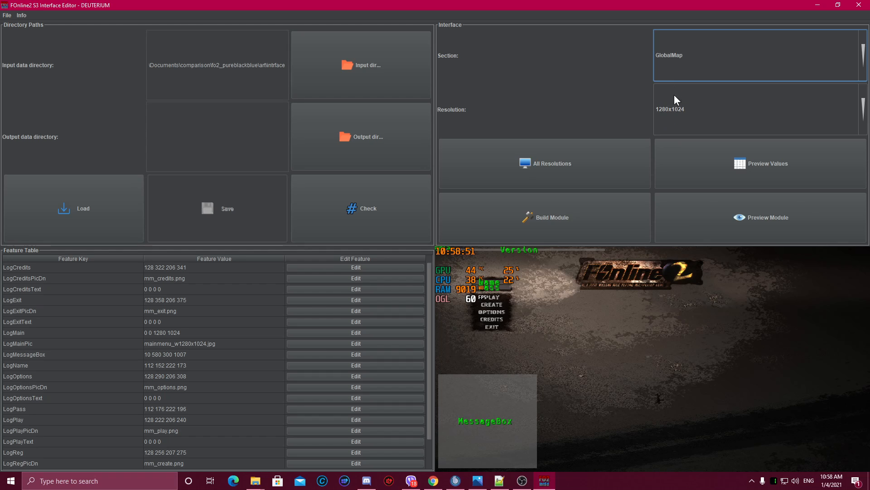
click(572, 211)
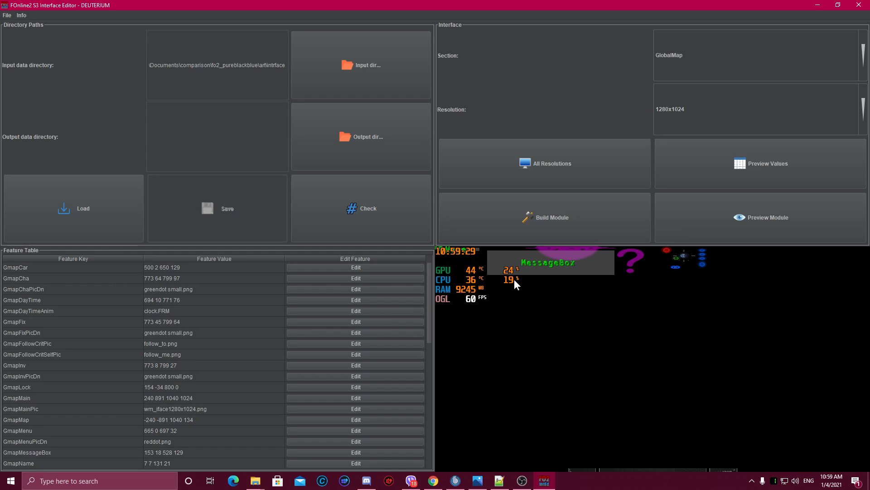
- Open the GmapCar feature for editing, inspect its top-left and bottom-right coordinates, and cancel without changes
click(342, 267)
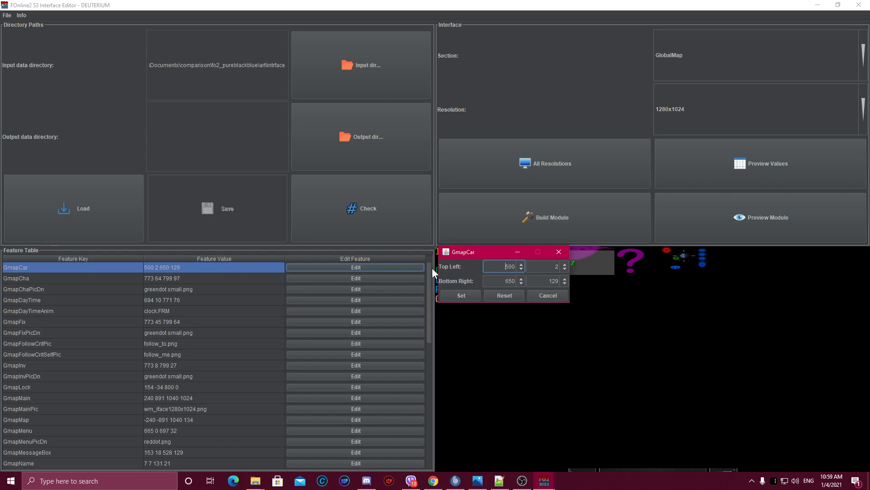
double_click(503, 266)
double_click(559, 281)
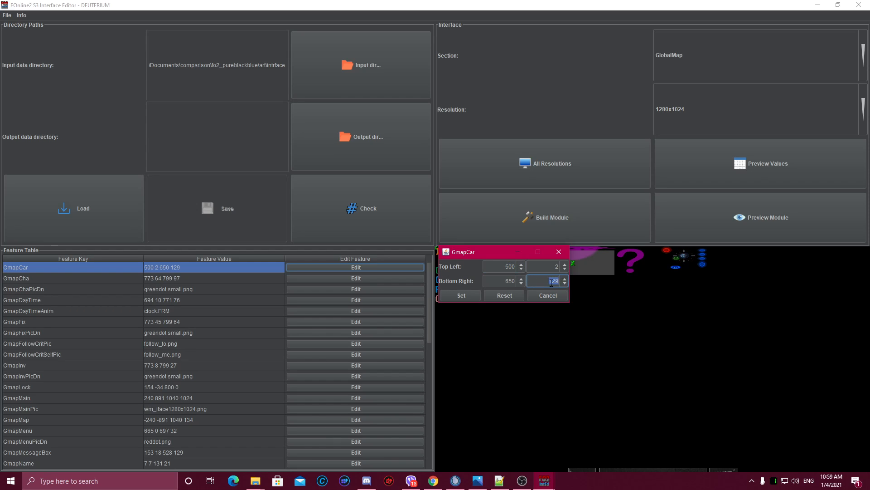
double_click(503, 281)
double_click(558, 282)
click(561, 293)
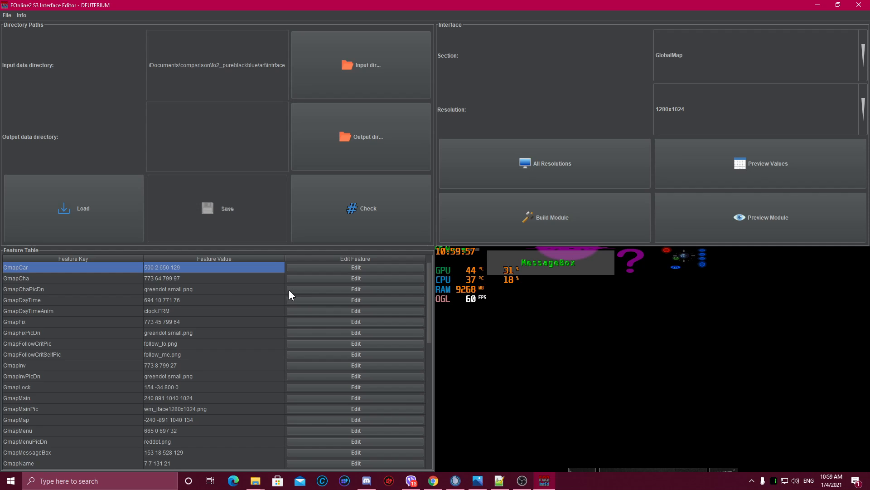
- Open the GmapChaPicDn image feature for editing, cancel without changes, and look through the remaining GlobalMap features
click(237, 290)
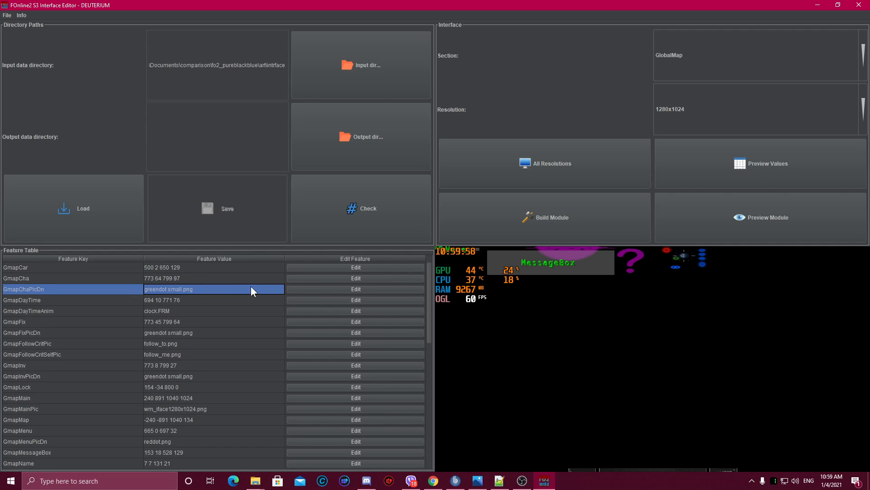
click(314, 290)
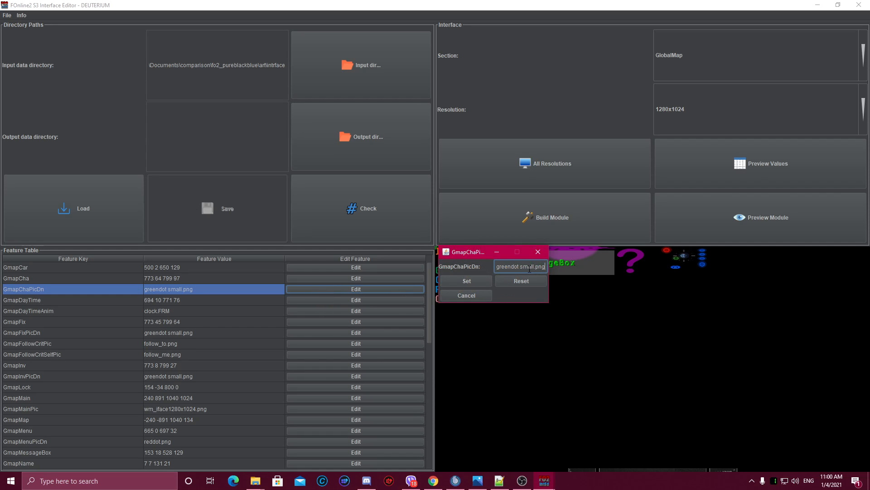
click(478, 297)
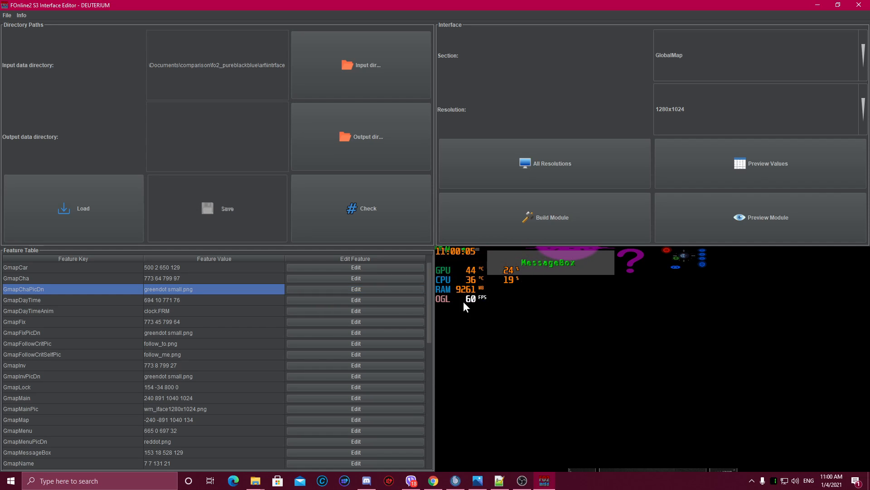
scroll(317, 344, down, 5)
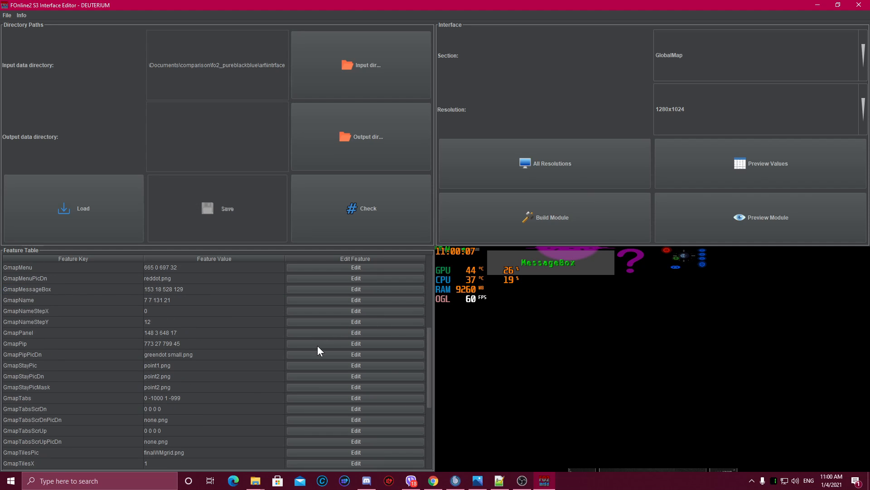
- Open the GmapNameStepY feature for editing and cancel without changes
click(311, 321)
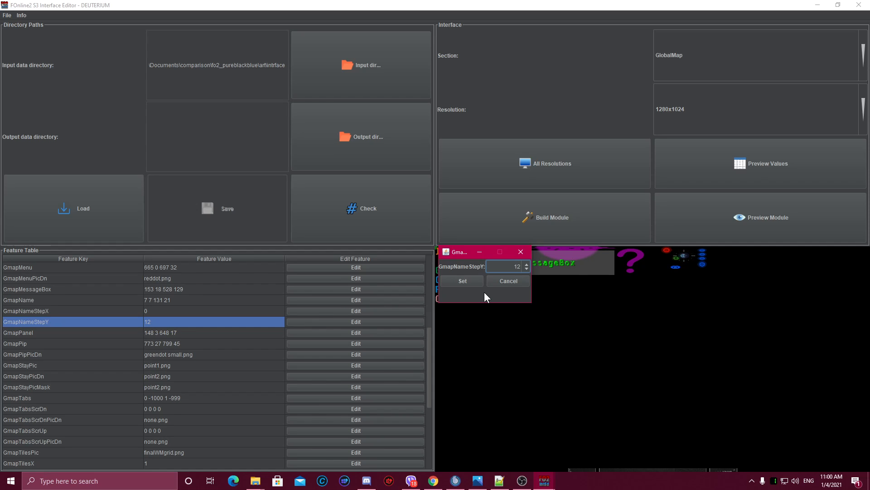
click(505, 282)
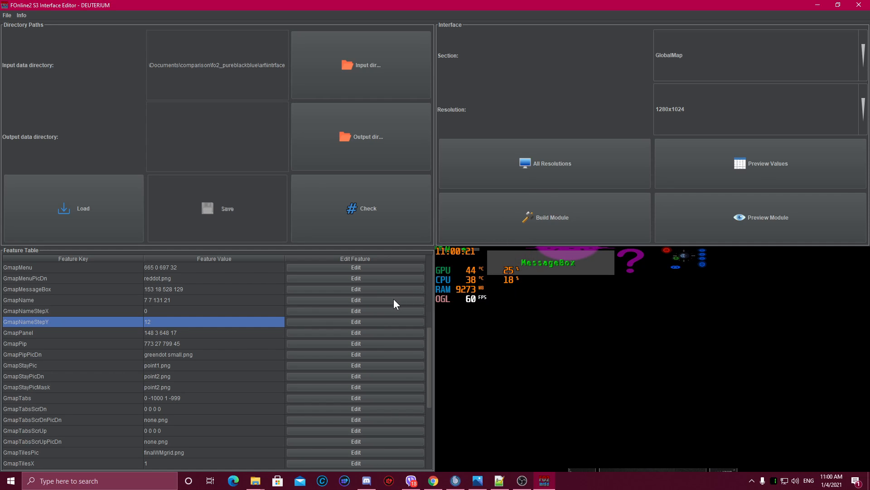
scroll(382, 322, up, 5)
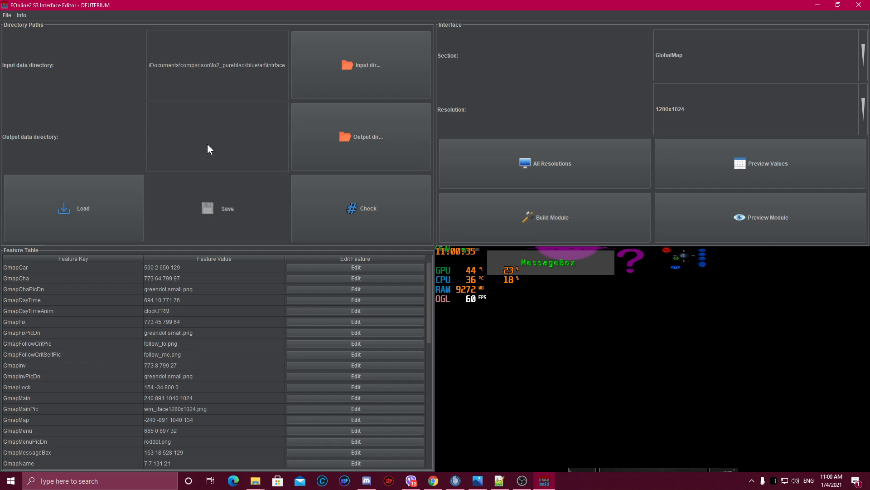
- Create a folder named TST1234 in Documents and set it as the output data directory
click(331, 138)
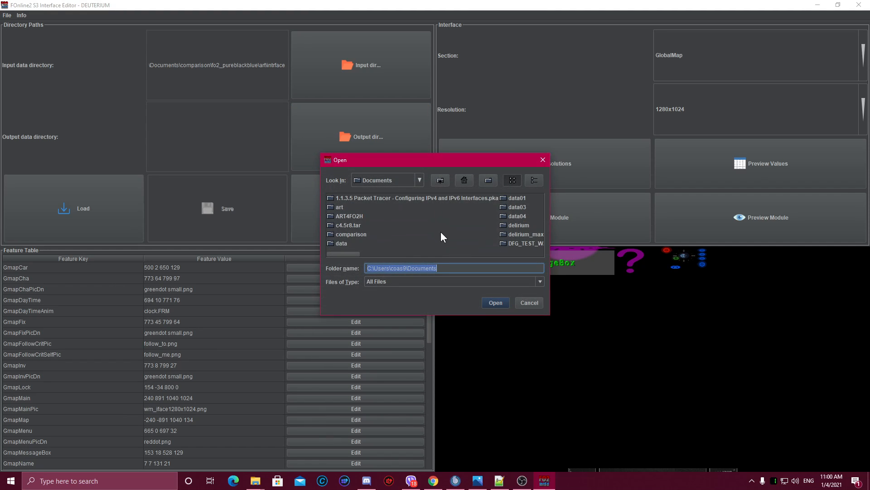
click(476, 267)
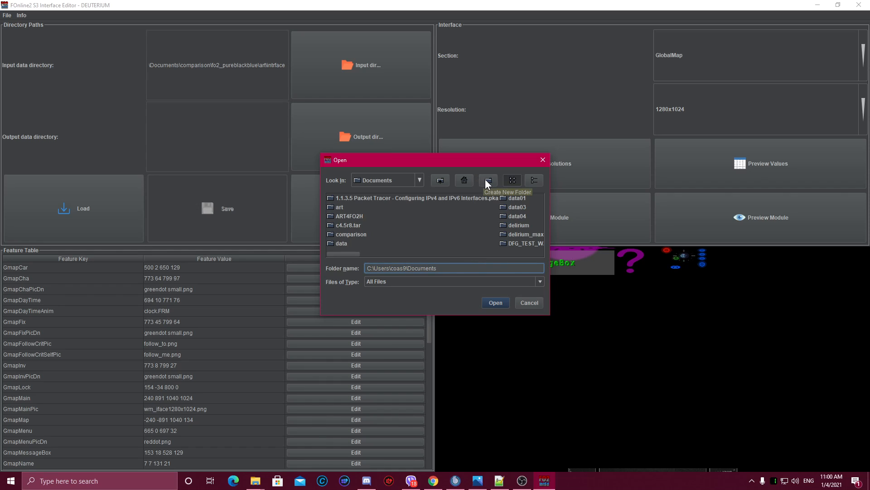
click(485, 179)
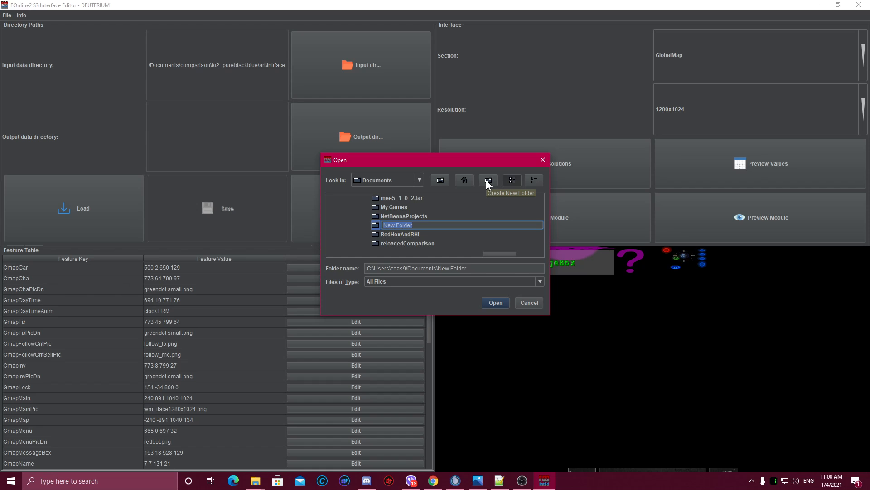
text(TST1234)
key(Return)
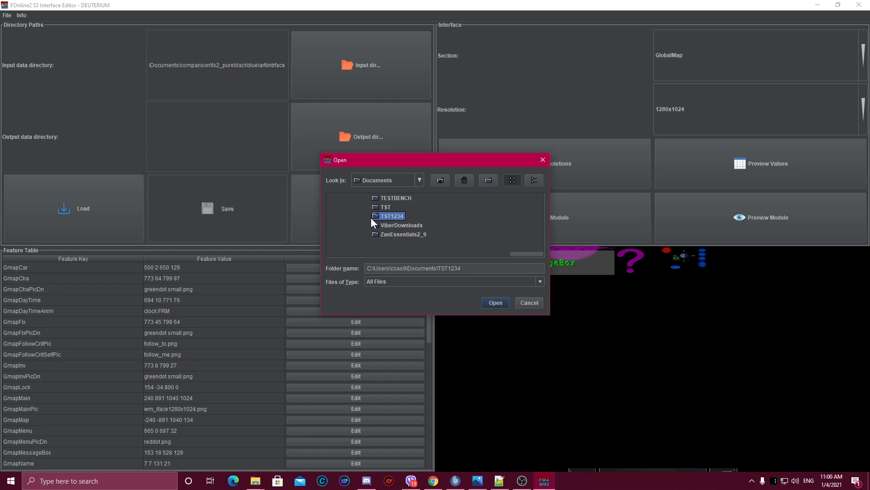
double_click(376, 217)
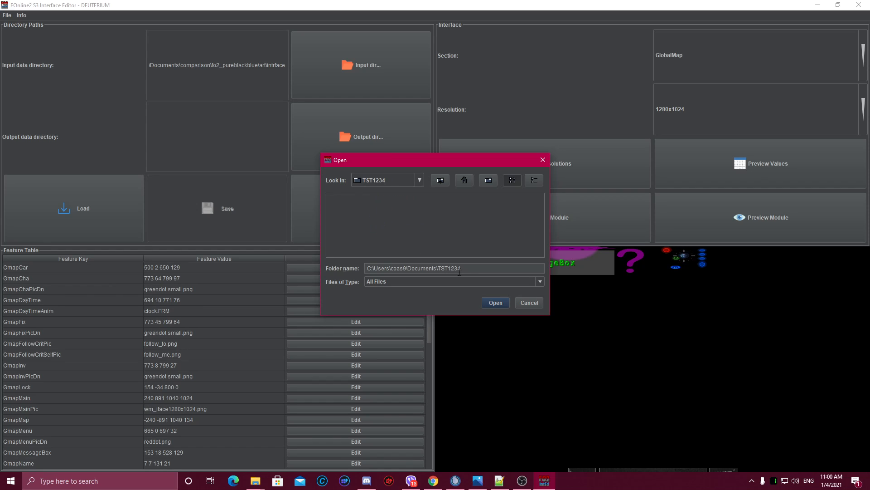
click(489, 302)
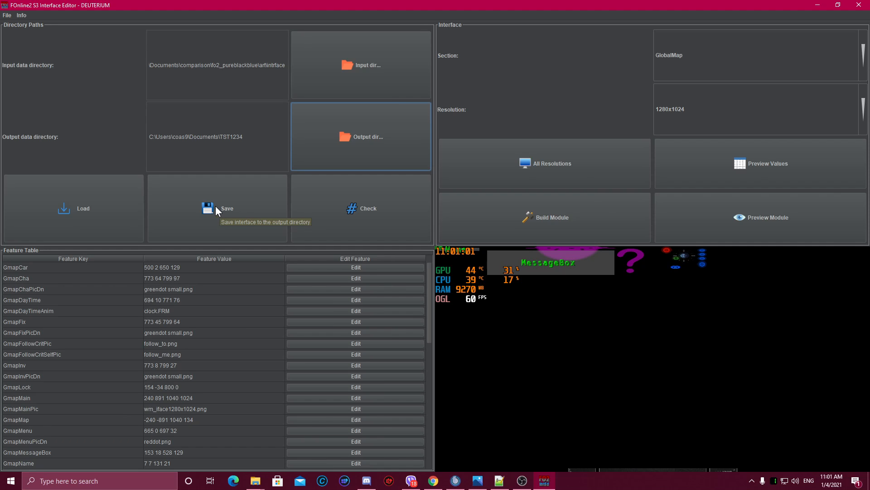
- Switch to Notepad++, check the DefaultIni entry in fo2_intrfaceditor.ini, and return to the interface editor
click(499, 481)
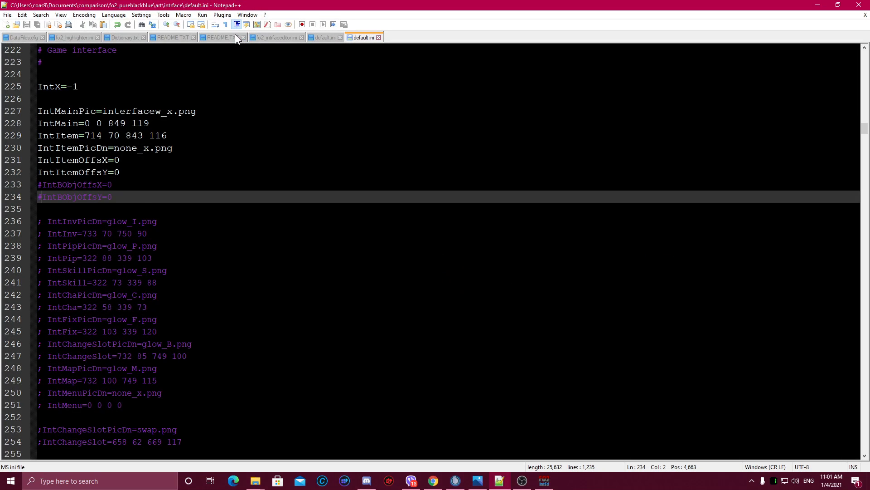
click(268, 37)
drag(191, 74, 117, 74)
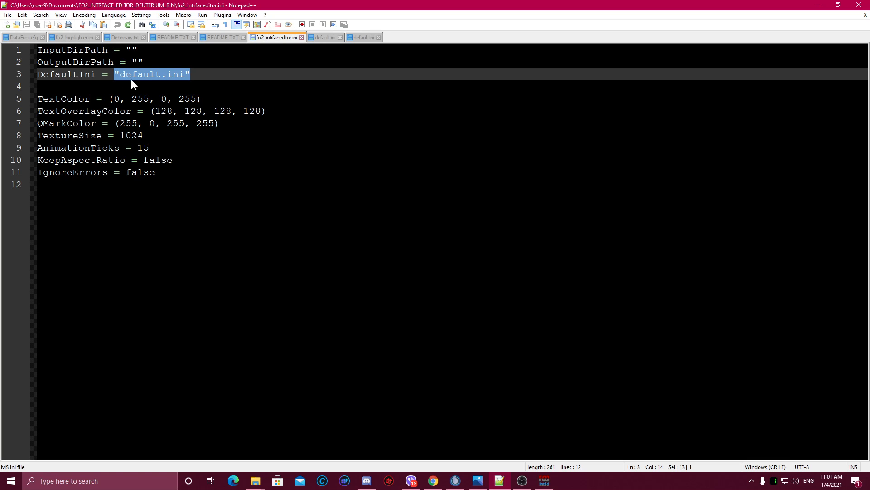
click(824, 5)
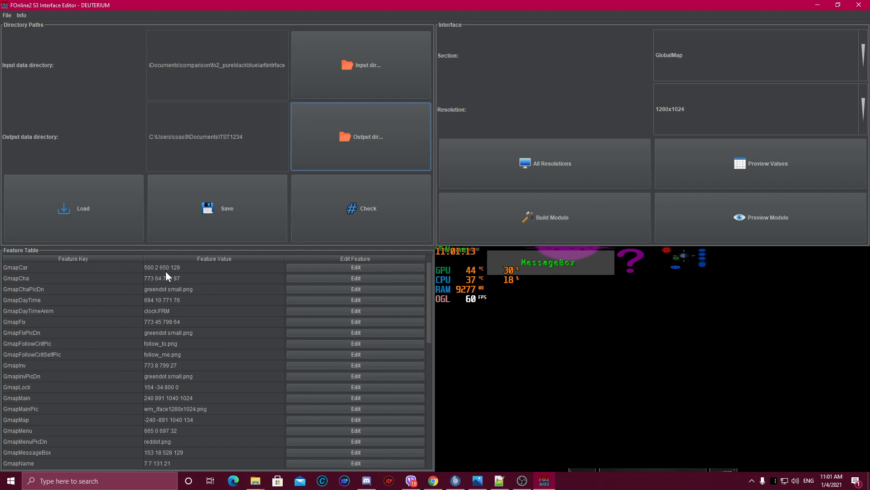
scroll(194, 275, down, 4)
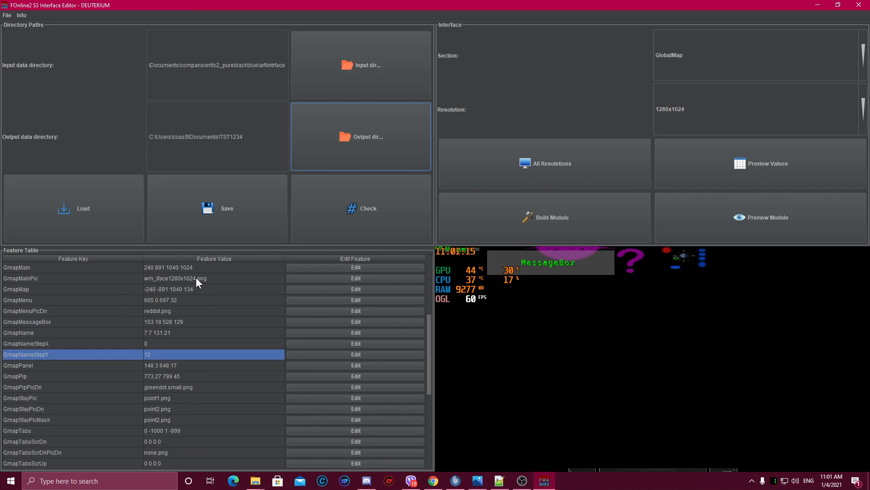
scroll(198, 286, up, 4)
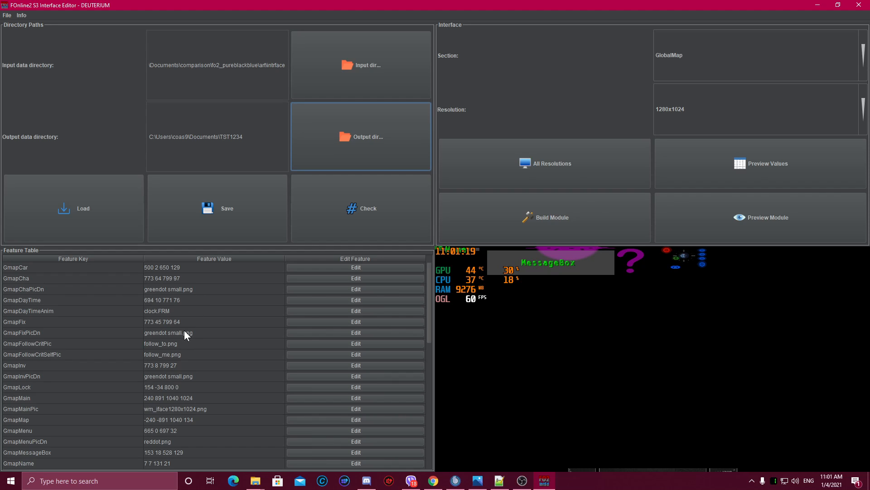
scroll(184, 330, down, 20)
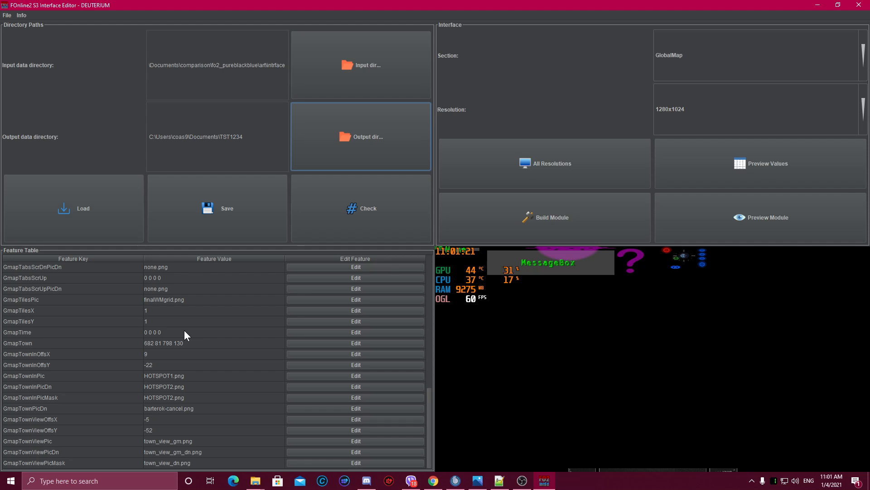
click(818, 5)
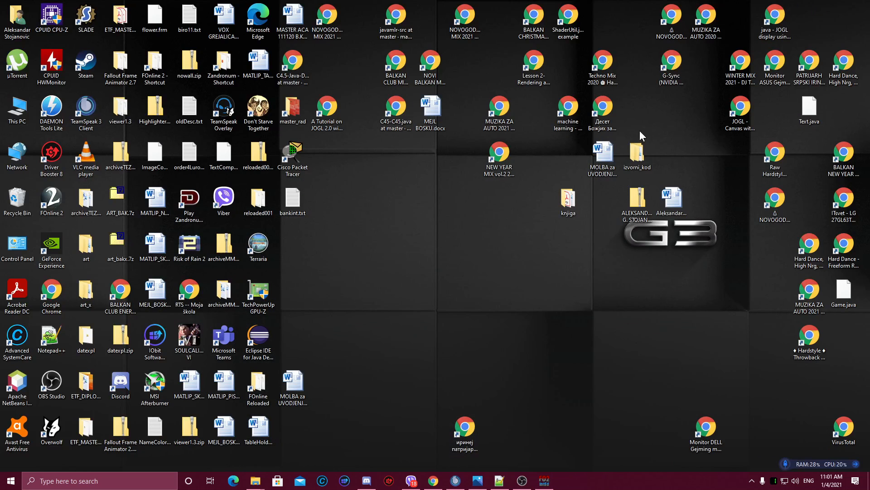
click(544, 480)
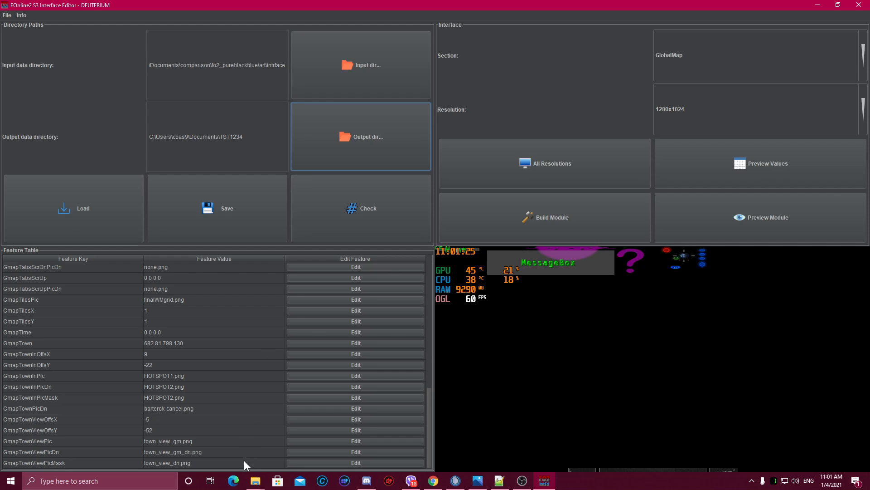
- Switch to File Explorer and open the TST1234 folder in Documents
mouse_move(256, 480)
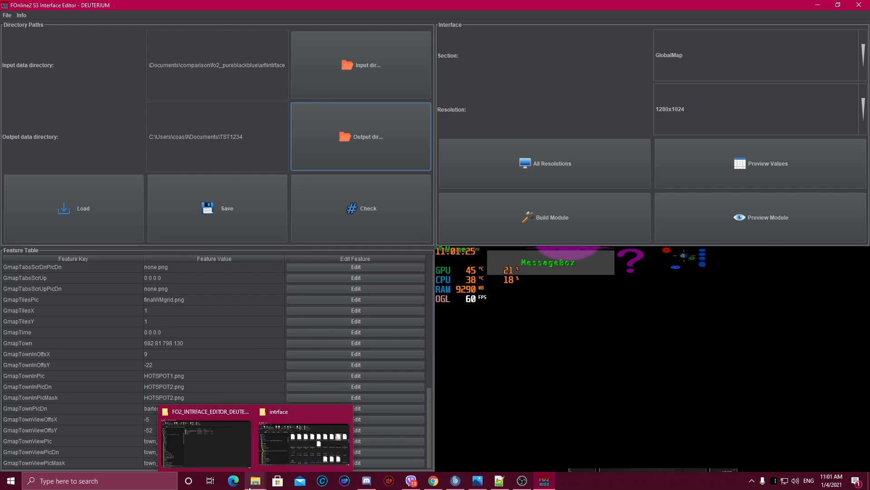
click(273, 437)
click(163, 278)
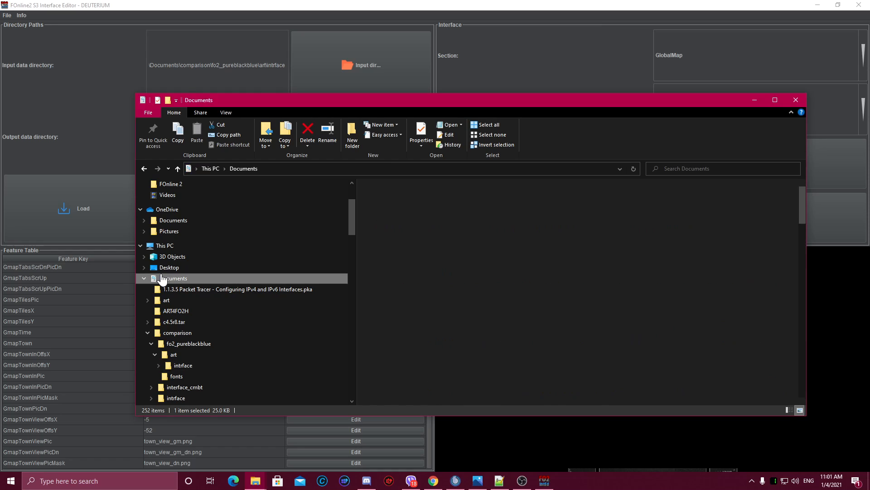
scroll(408, 362, down, 5)
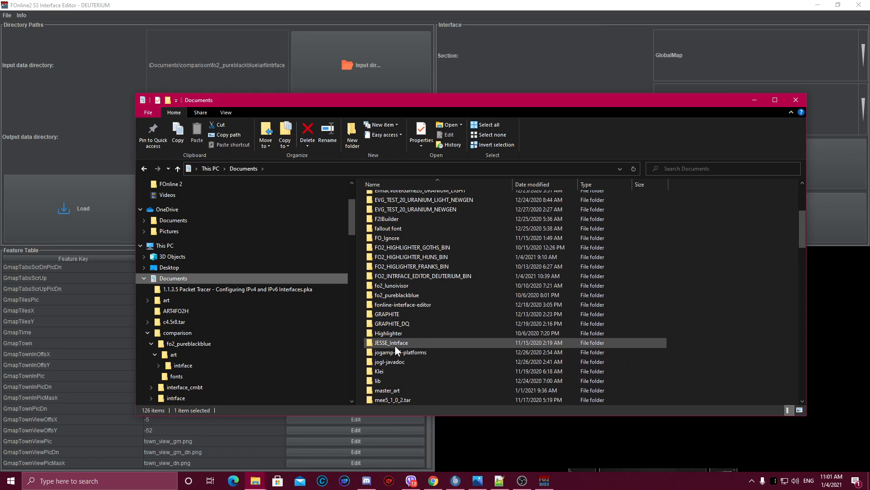
click(399, 331)
scroll(399, 331, down, 9)
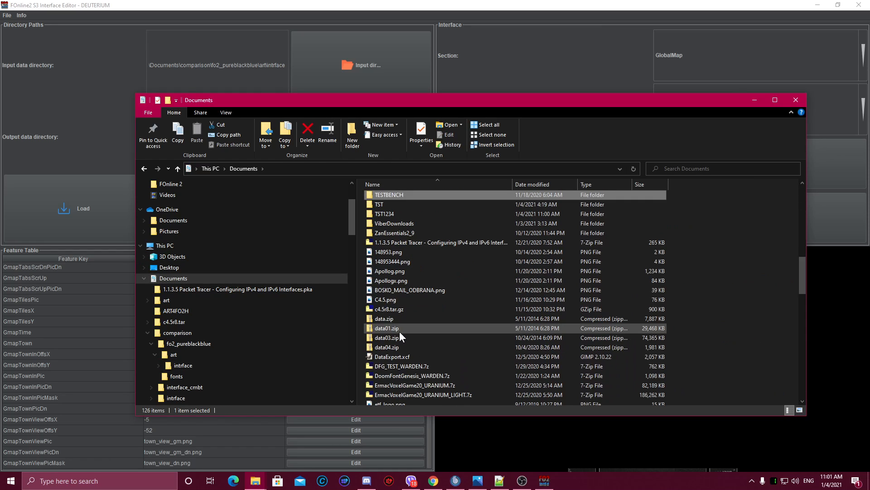
double_click(394, 214)
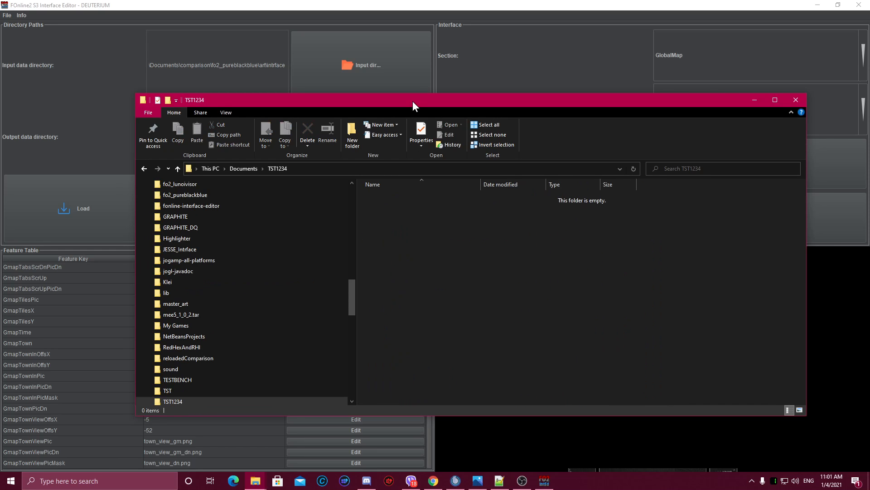
- Restore the interface editor to a smaller window and arrange it beside the TST1234 folder window so both are visible
drag(412, 100, 575, 140)
click(472, 2)
drag(473, 2, 364, 96)
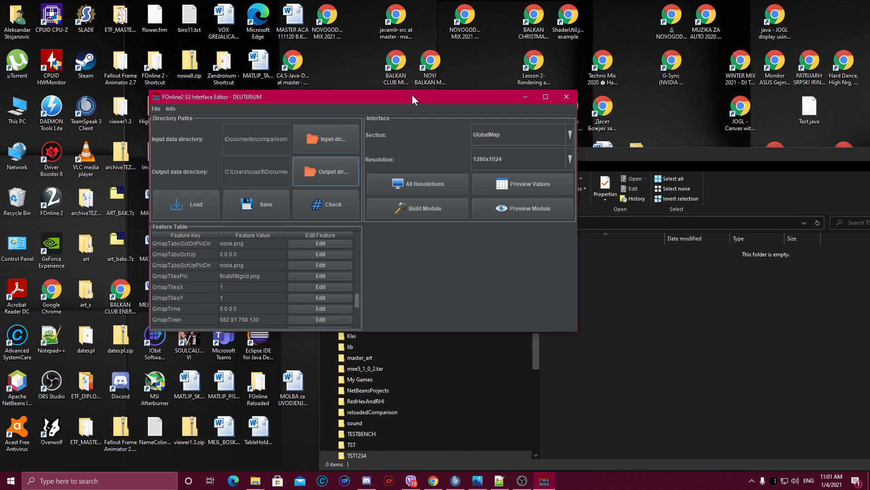
drag(412, 94, 398, 105)
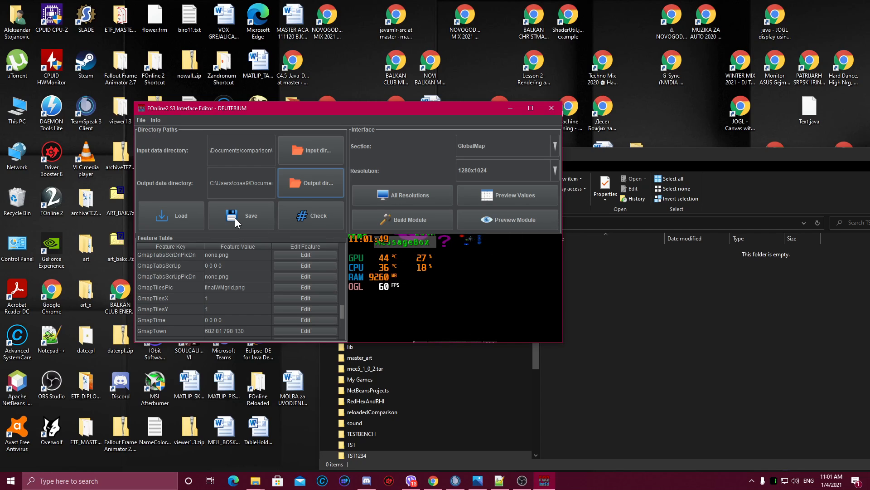
drag(320, 107, 277, 108)
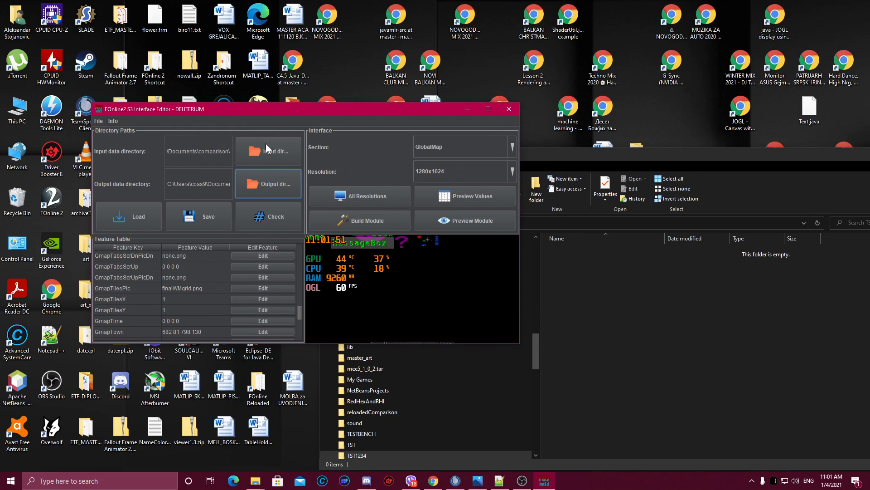
- Save the interface to the output directory and open the generated default.ini from TST1234 in Notepad++
click(208, 225)
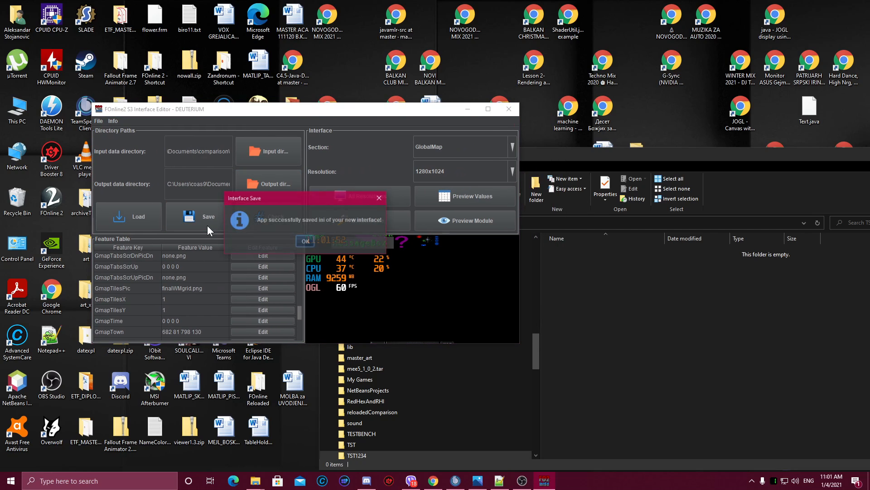
click(304, 241)
click(555, 254)
right_click(556, 254)
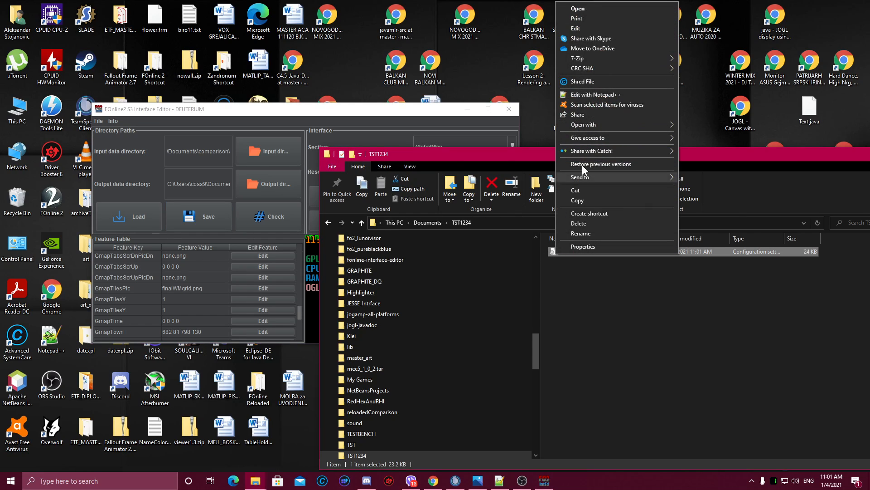
click(596, 97)
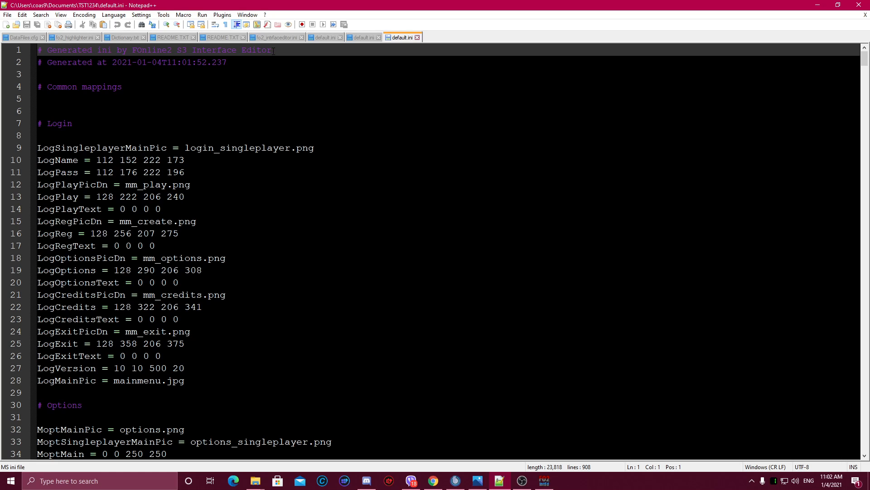
- Examine the generated default.ini, from its header comments and common mappings through the section entries down to Dialog
drag(271, 50, 49, 51)
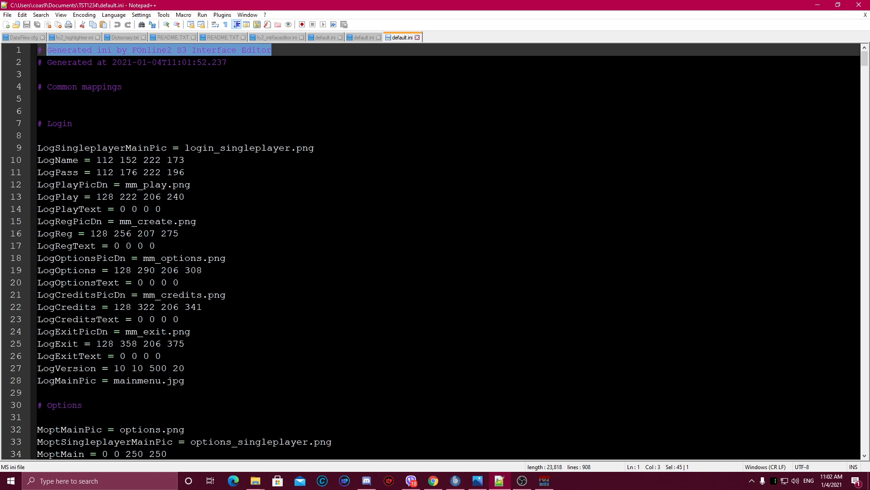
drag(227, 62, 53, 63)
click(126, 87)
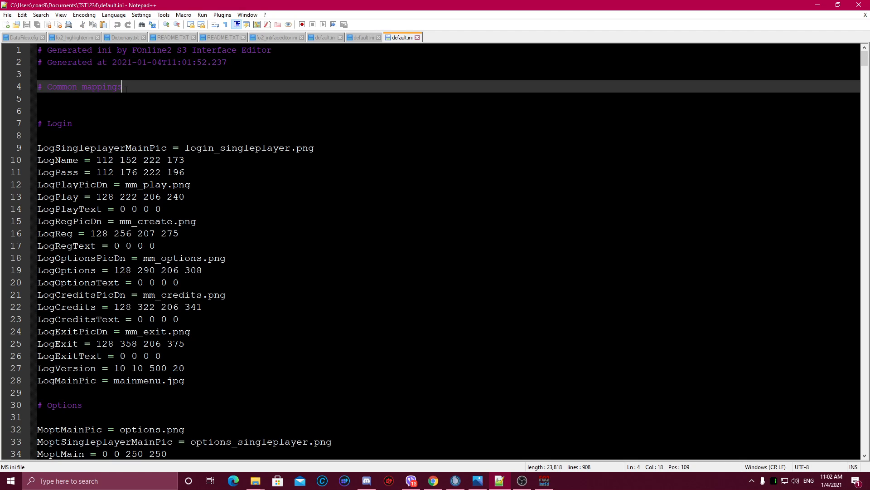
scroll(435, 251, down, 1)
scroll(435, 251, up, 1)
scroll(435, 251, down, 12)
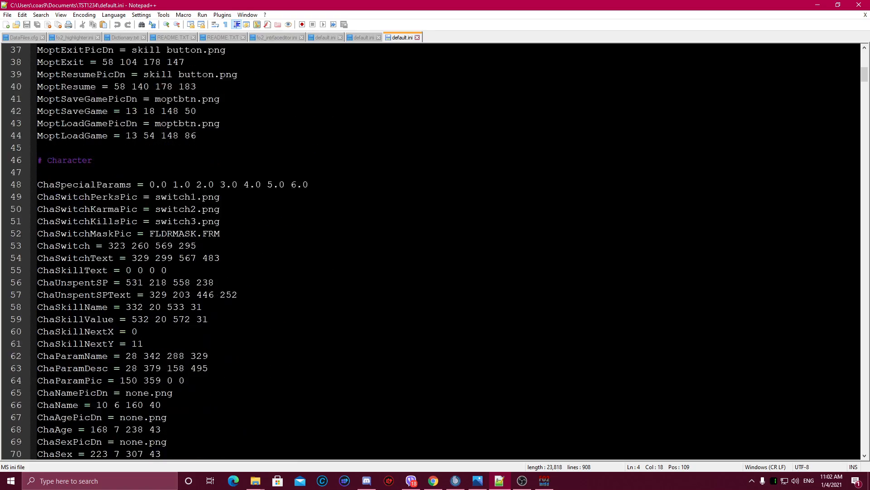
scroll(211, 323, down, 20)
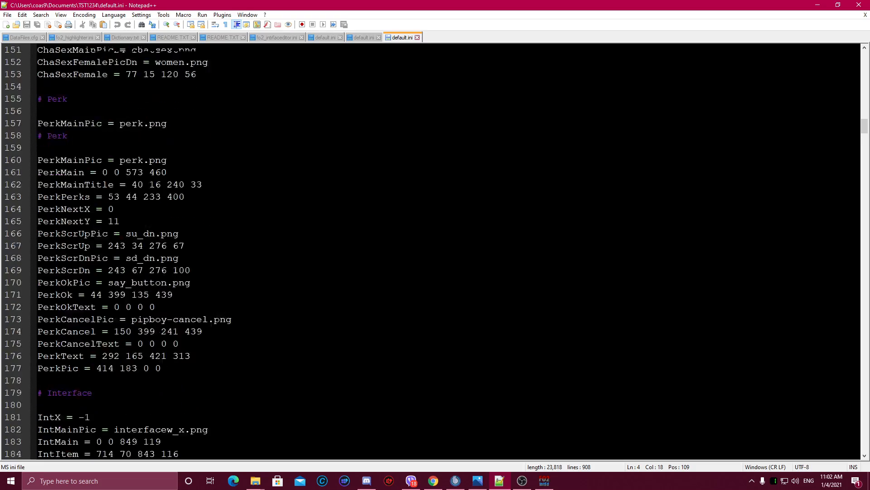
scroll(211, 323, down, 20)
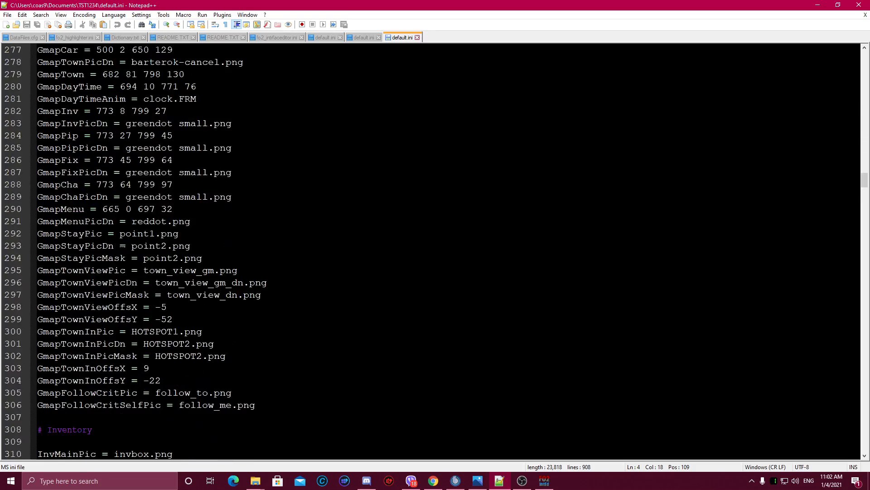
scroll(435, 250, down, 13)
scroll(435, 251, down, 3)
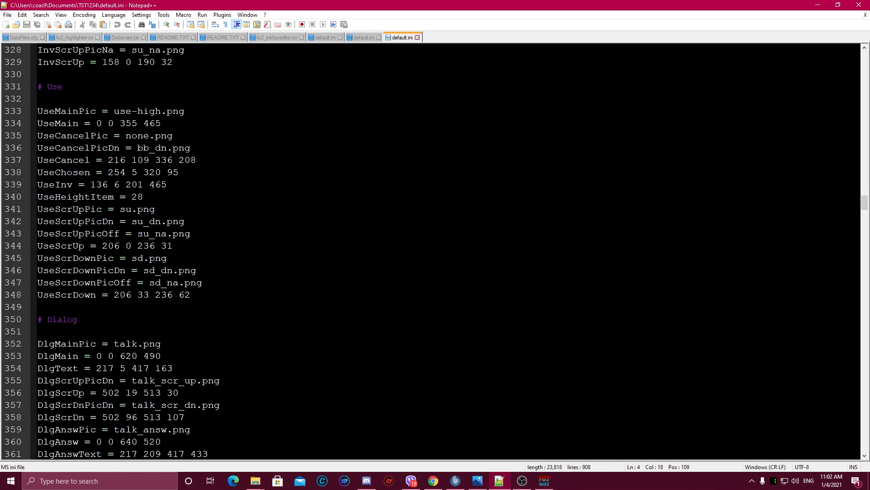
scroll(435, 251, up, 5)
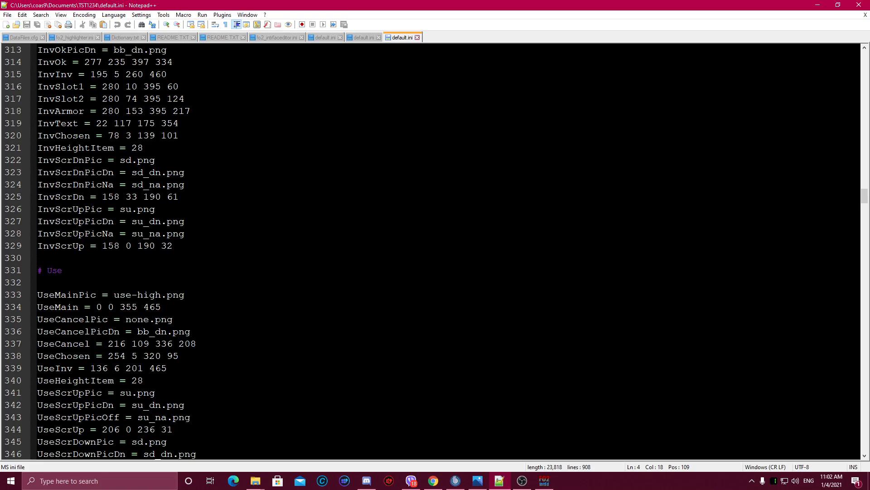
- Examine the section entries of default.ini from Inventory and Use through Barter, PickUp, Aim and MiniMap to Timer and FixBoy
scroll(435, 250, down, 20)
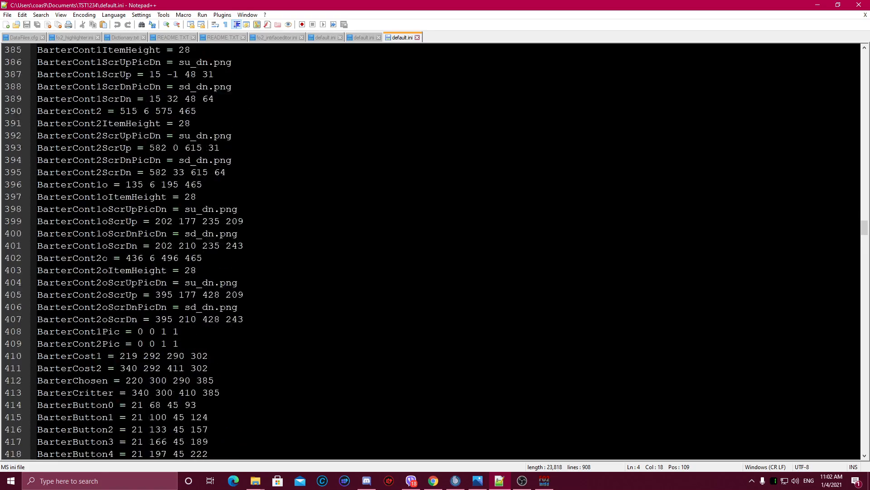
scroll(436, 251, down, 20)
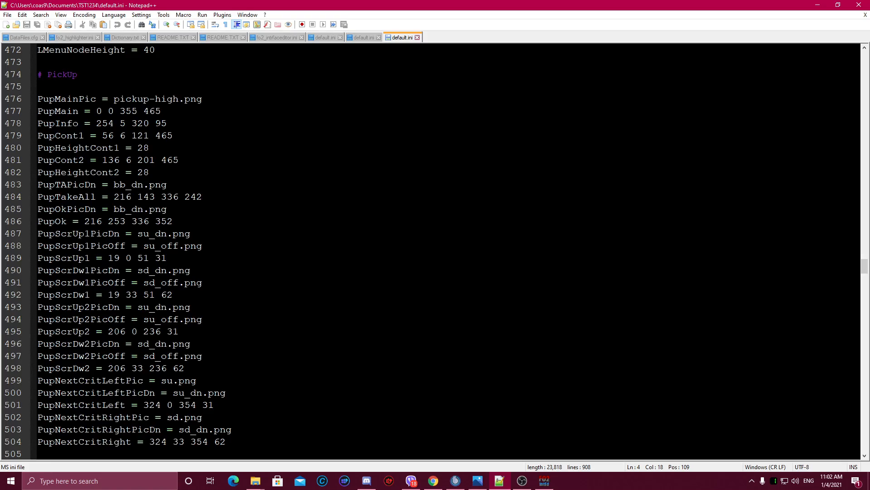
scroll(435, 251, down, 19)
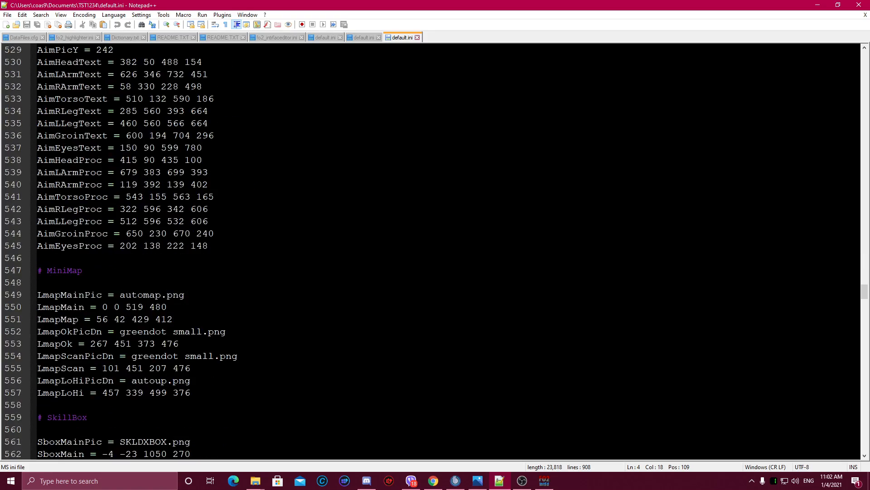
scroll(435, 251, down, 20)
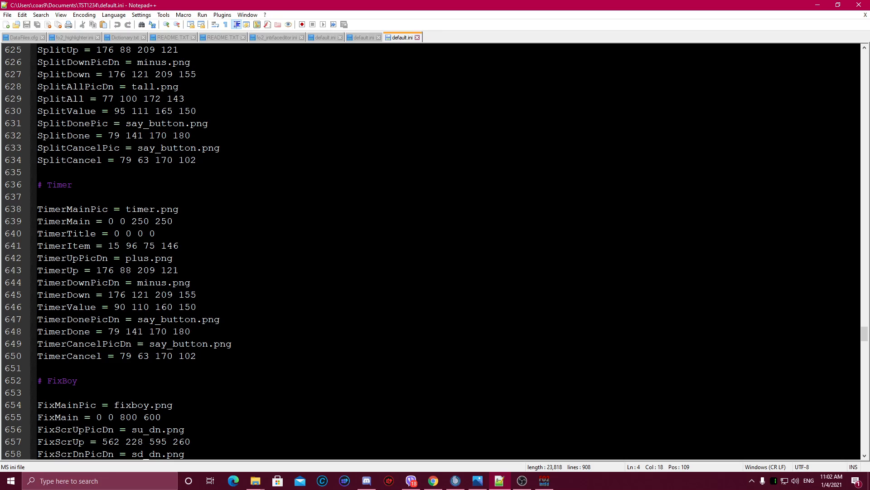
- Examine the end of the section entries and the resolution pragmas of default.ini, from the 800x600 block down to 2560x1440
drag(865, 338, 866, 402)
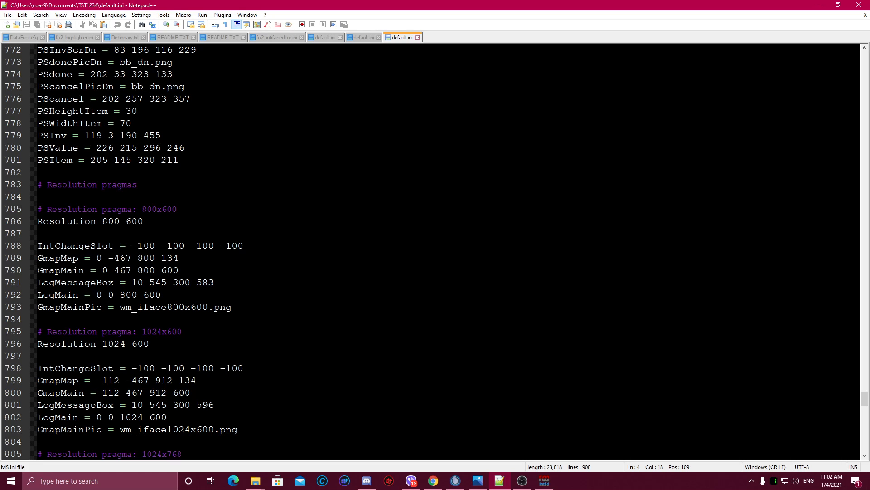
click(183, 158)
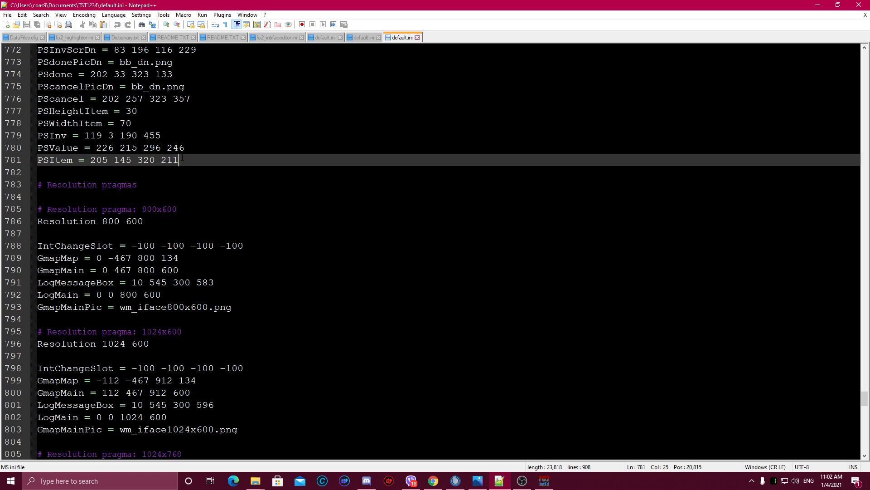
drag(183, 158, 37, 74)
click(179, 147)
click(183, 170)
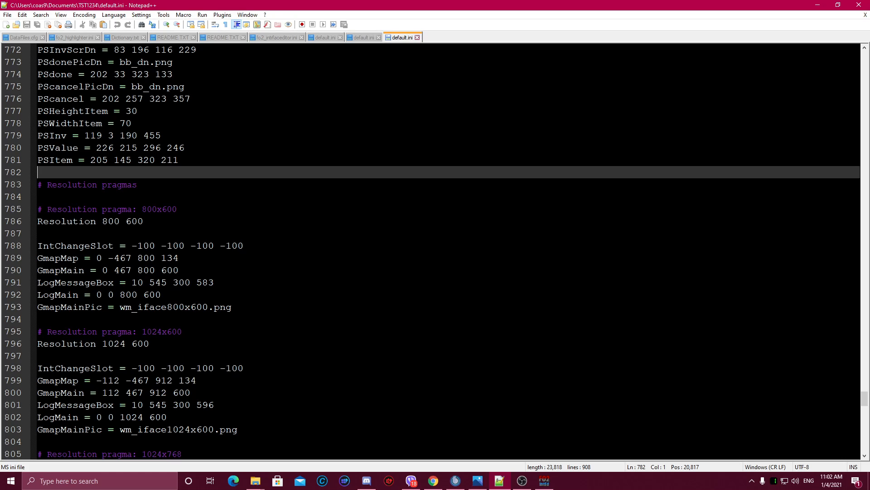
drag(38, 221, 232, 307)
click(232, 308)
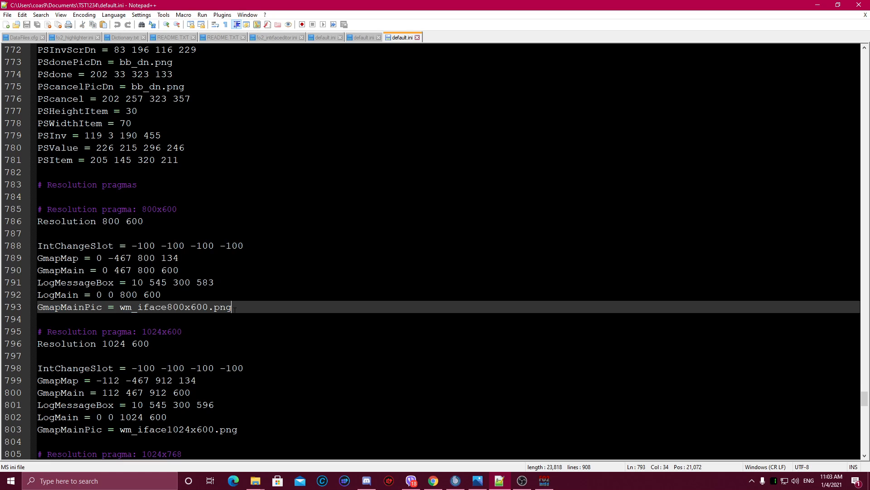
scroll(235, 309, down, 12)
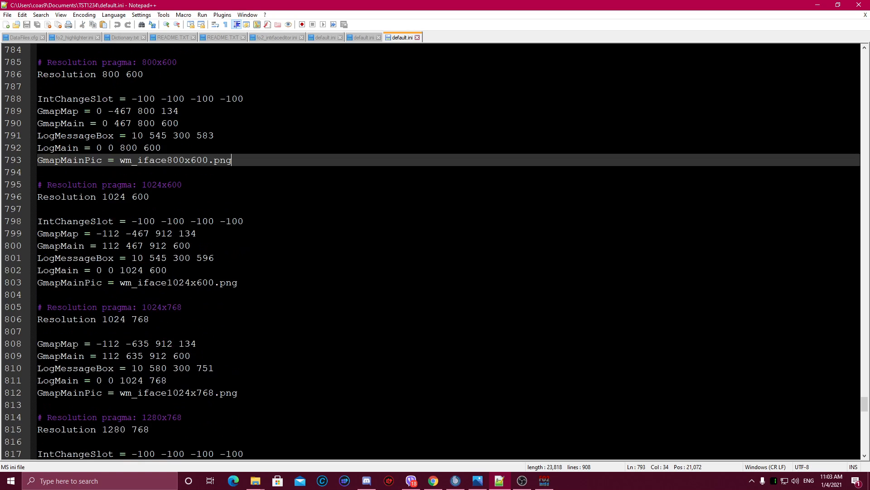
scroll(235, 310, down, 20)
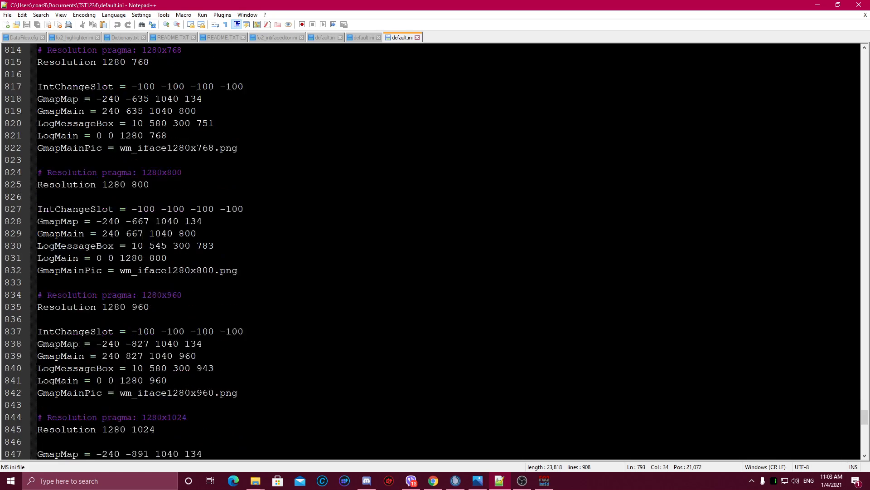
scroll(235, 309, down, 1)
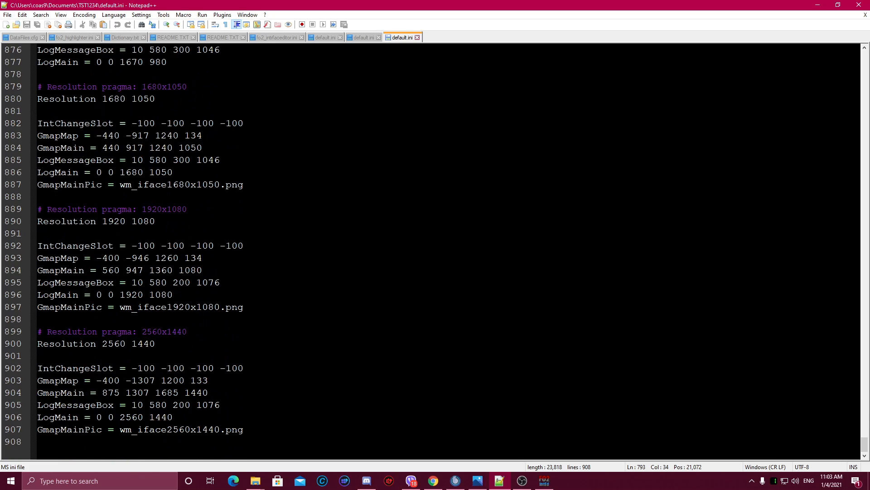
- Minimize Notepad++ and the TST1234 folder window, and move the interface editor window closer to the middle of the desktop
click(816, 5)
drag(825, 164, 548, 154)
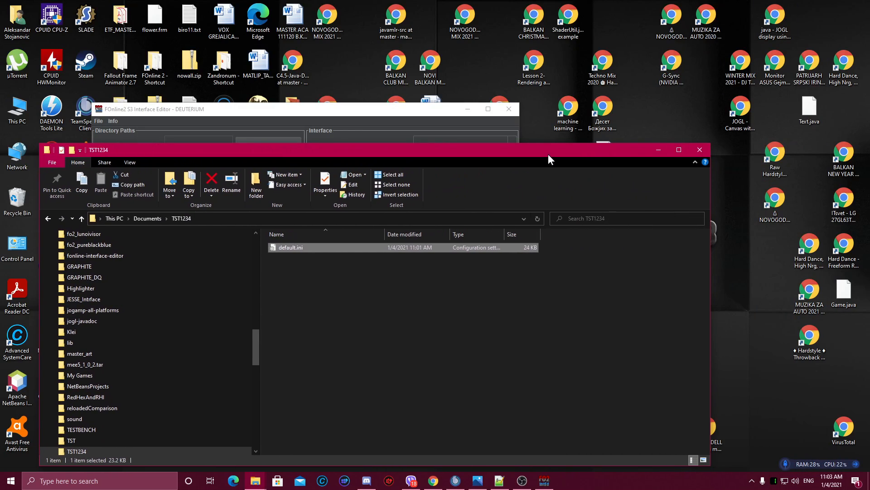
click(658, 154)
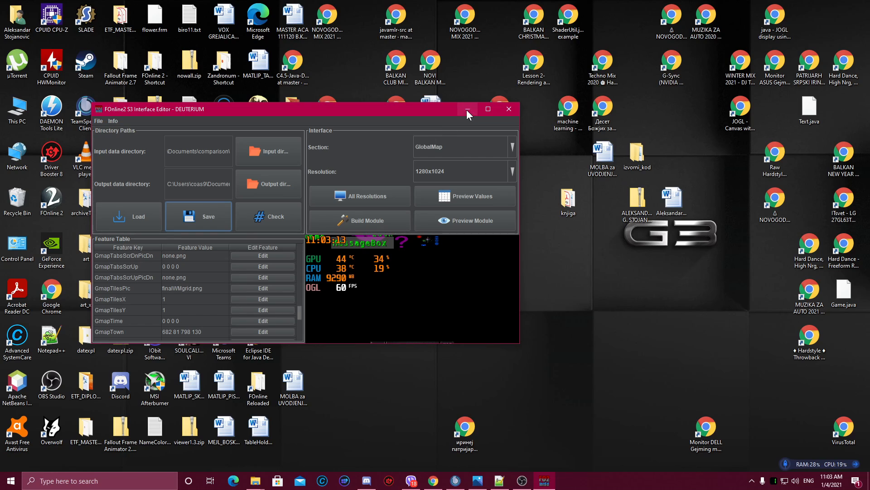
drag(389, 109, 424, 133)
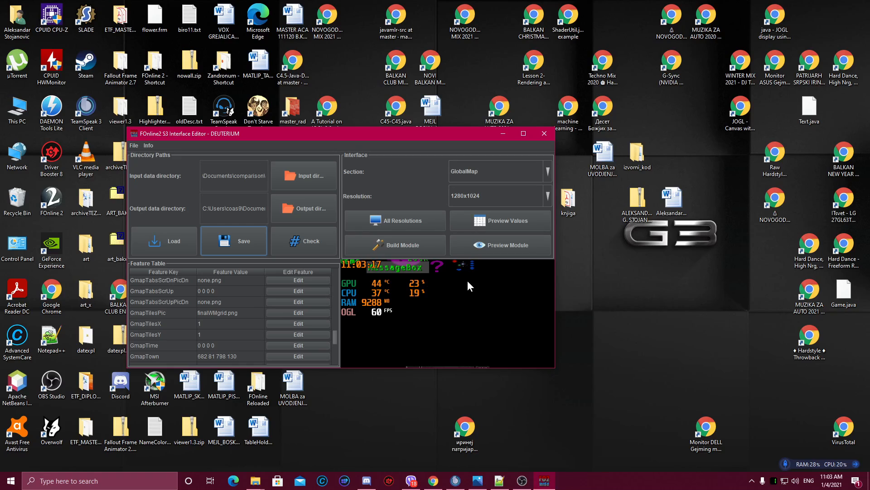